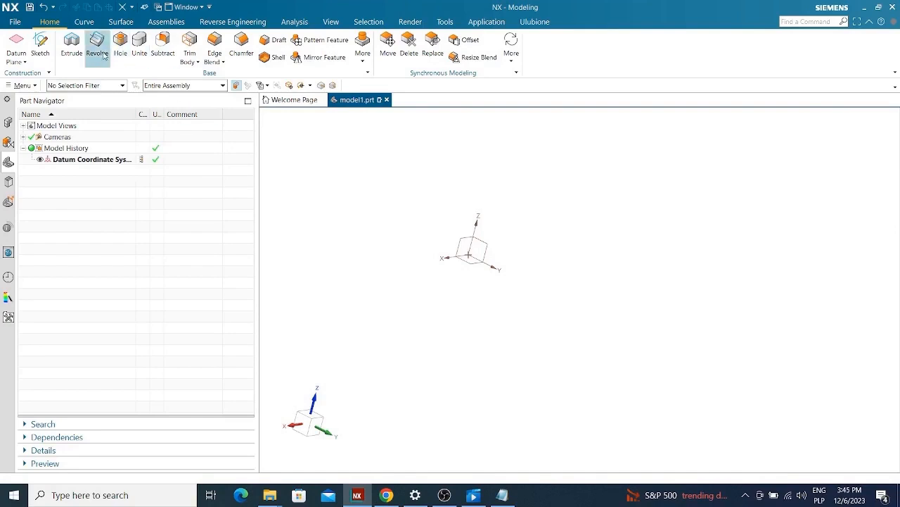
- Create a new sketch on the YZ plane of the datum coordinate system
left_click(41, 49)
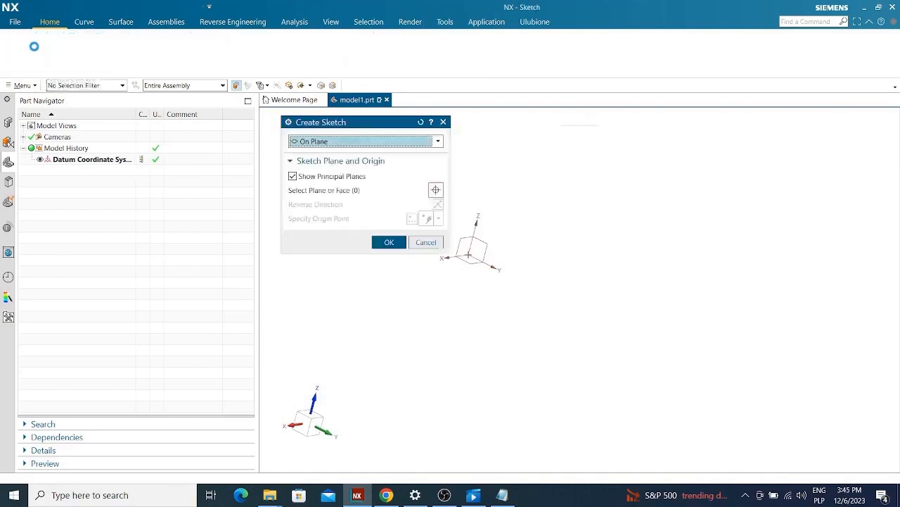
scroll(662, 197, "down", 3)
scroll(605, 229, "up", 4)
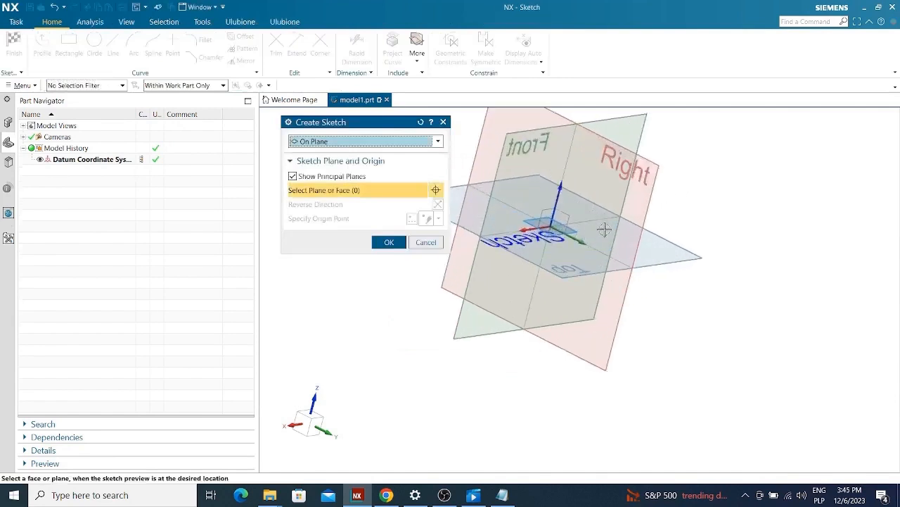
left_click(553, 211)
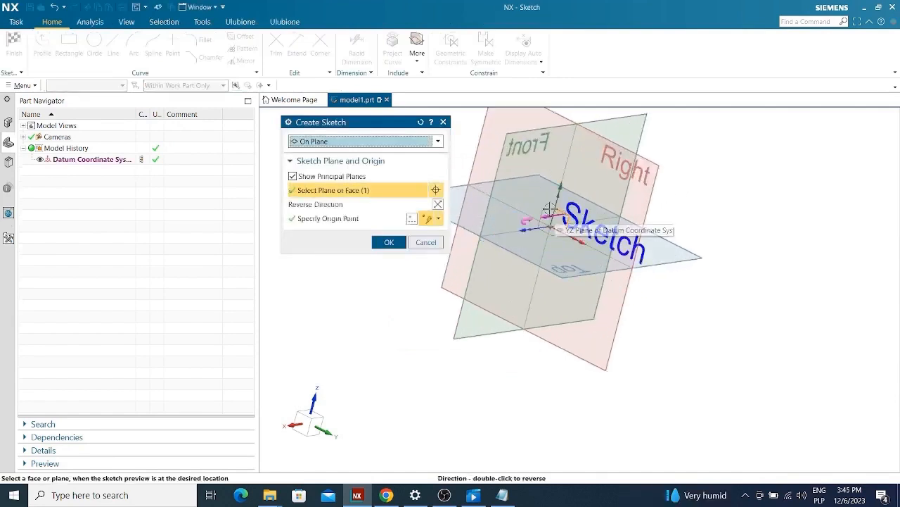
left_click(389, 242)
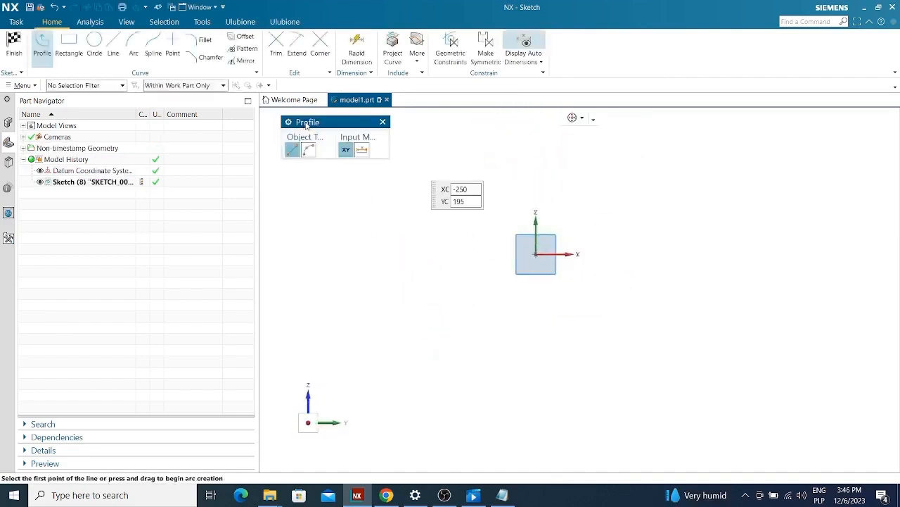
left_click_drag(305, 125, 376, 135)
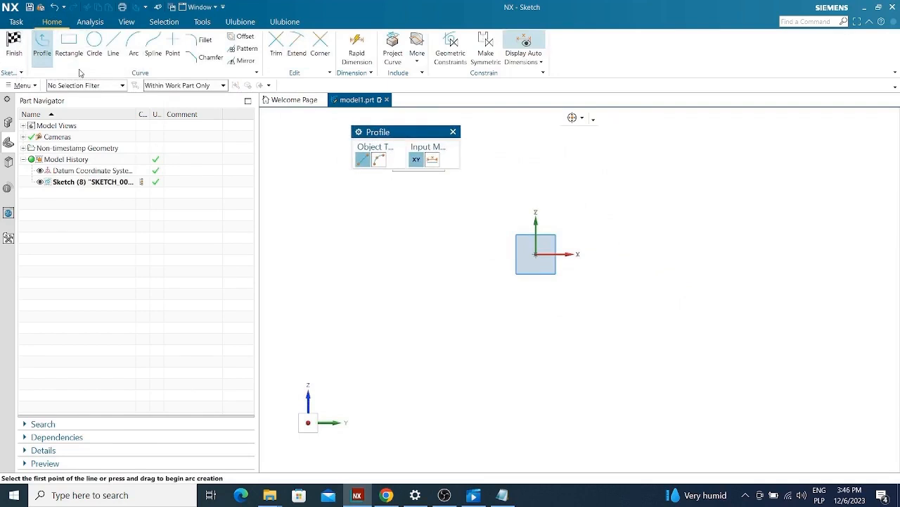
left_click(69, 44)
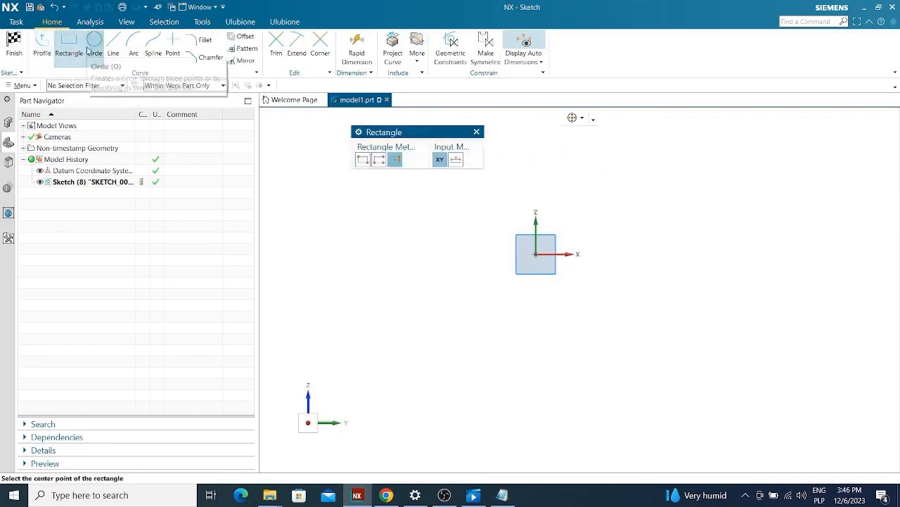
left_click(92, 48)
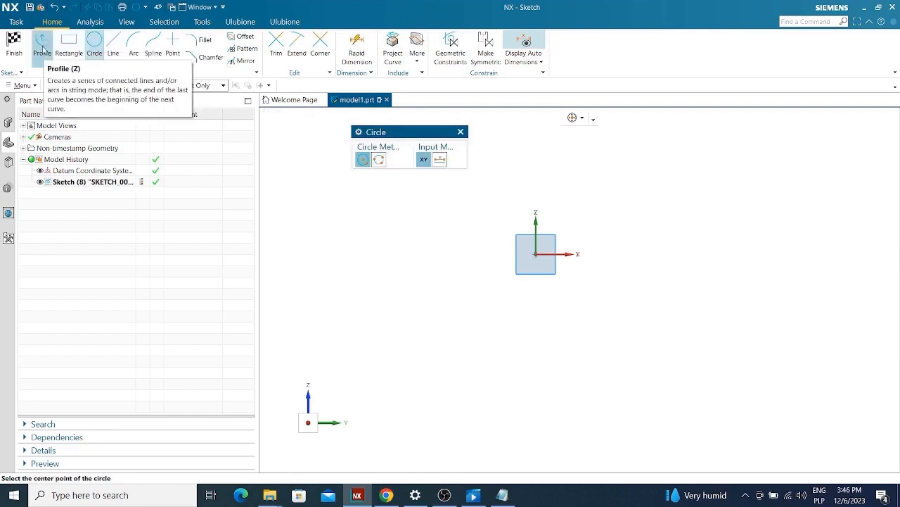
- Sketch three connected trial lines with the Line tool, about 200 mm, 260 mm and 240 mm long
left_click(114, 49)
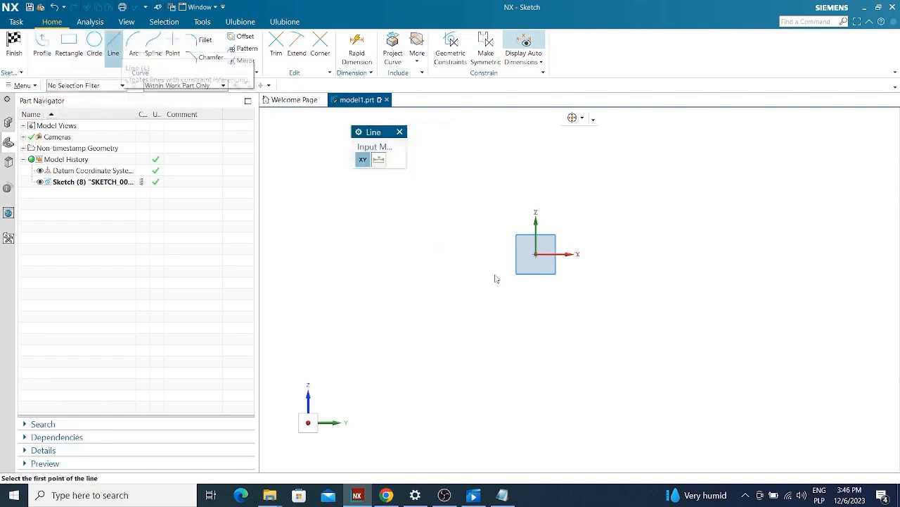
left_click(542, 301)
left_click(650, 300)
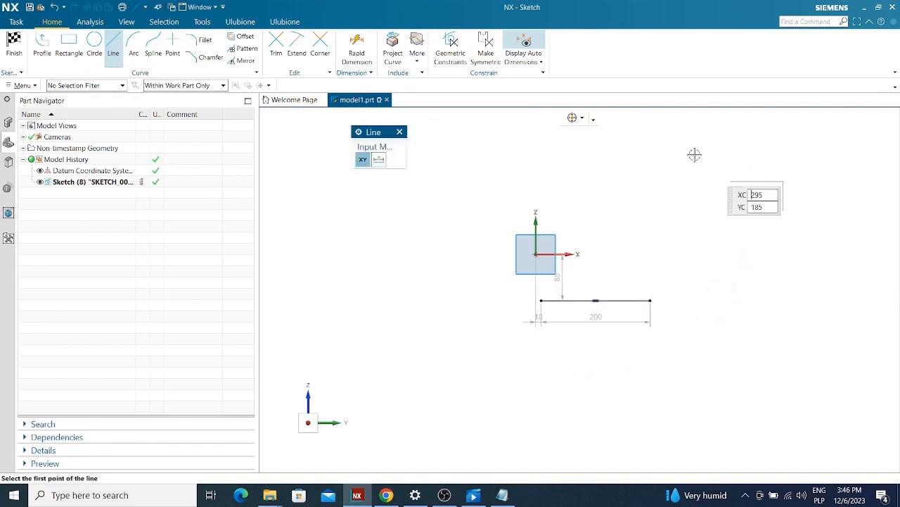
left_click(652, 301)
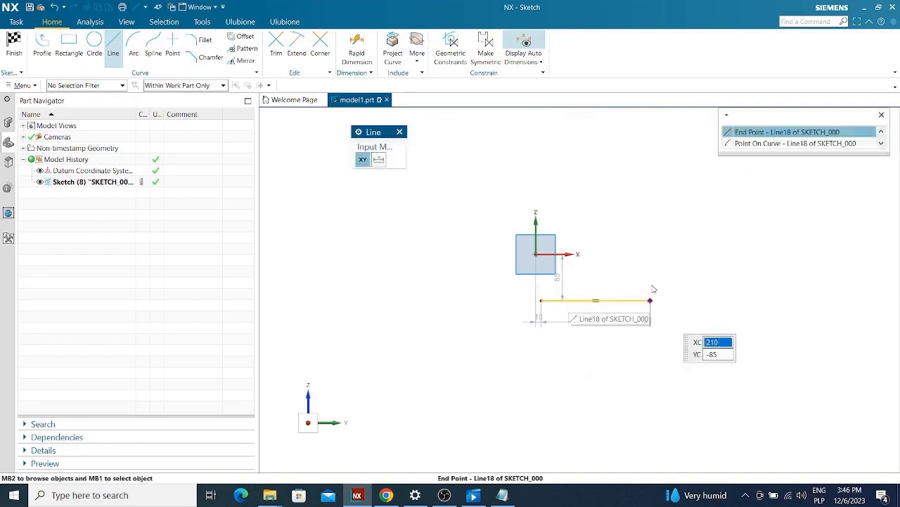
left_click(736, 133)
type("260")
key("Return")
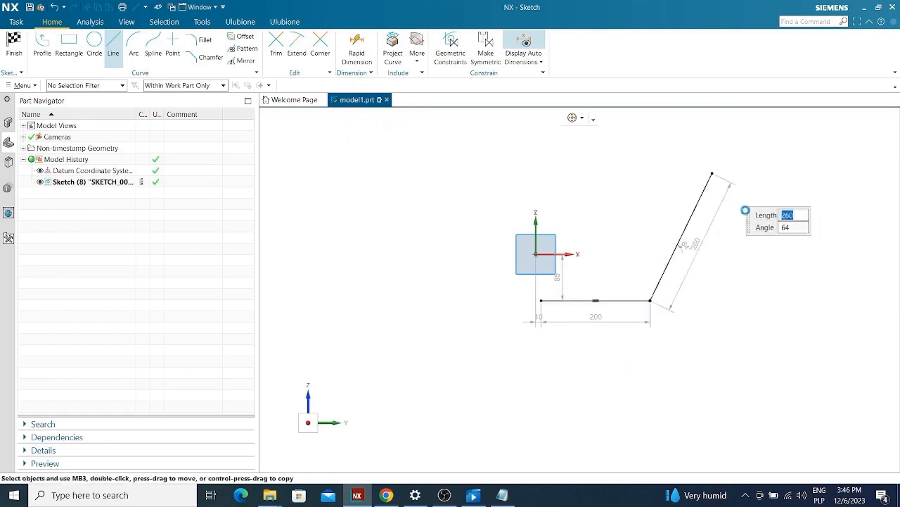
left_click(583, 161)
key("Escape")
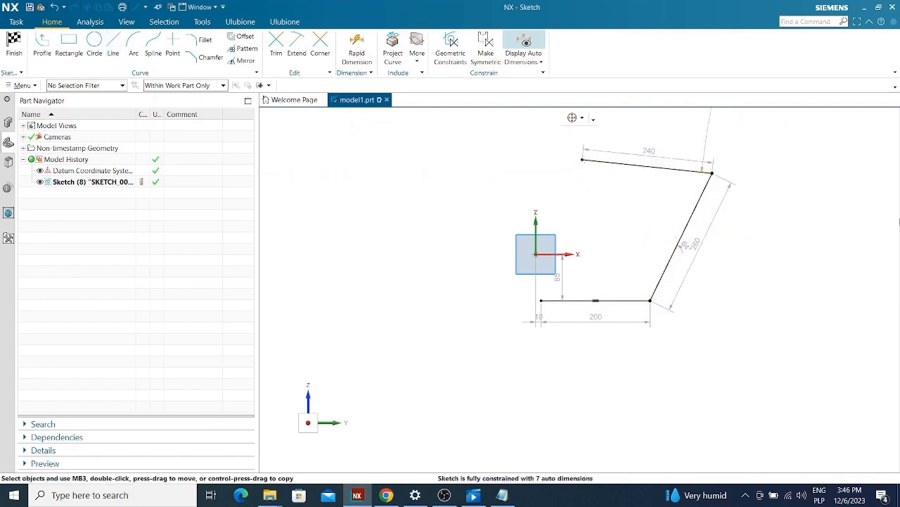
- Undo the three trial lines to clear the sketch
key("ctrl+z")
key("ctrl+z")
key("ctrl+z")
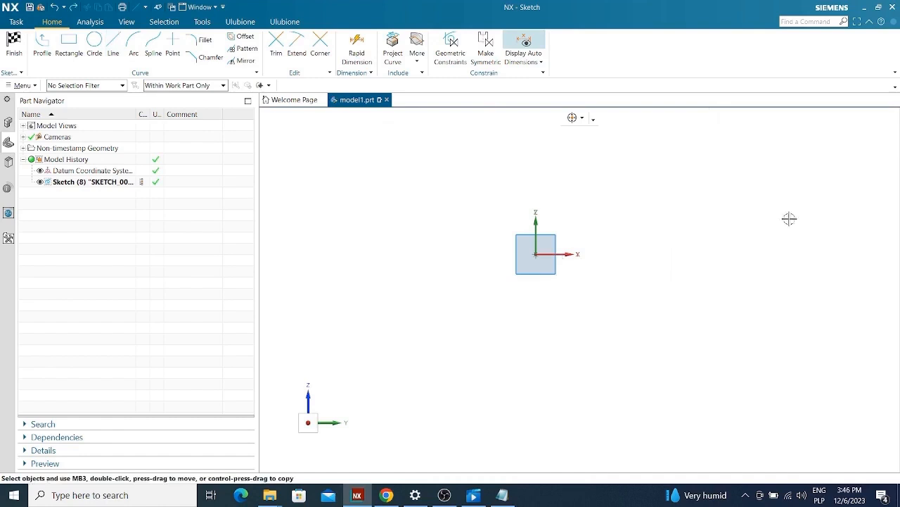
- With the Profile tool, sketch a horizontal line about 325 mm long and a vertical line about 235 mm up from its left end
middle_click_drag(442, 218, 380, 208, "shift")
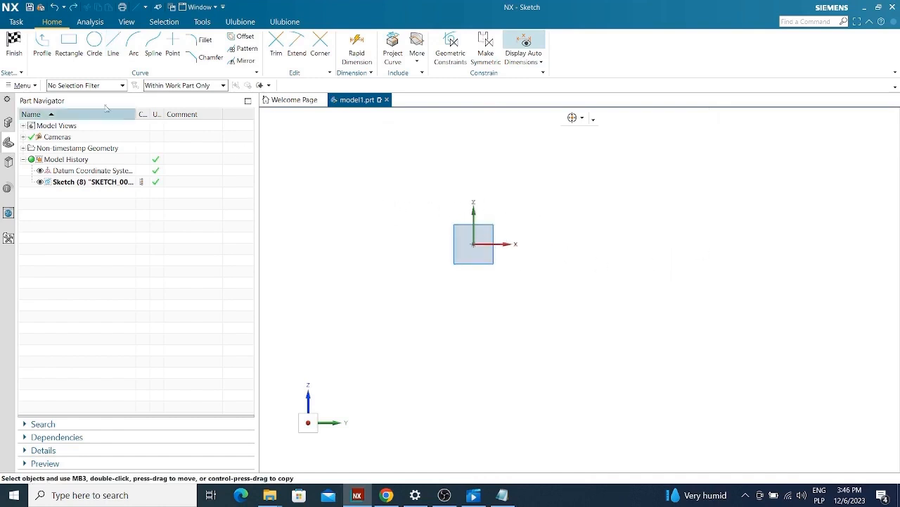
left_click(42, 43)
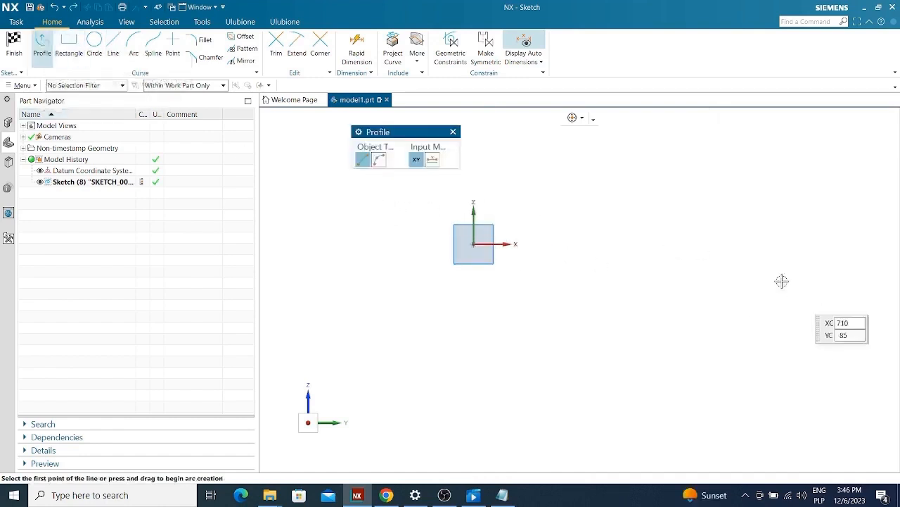
left_click(754, 278)
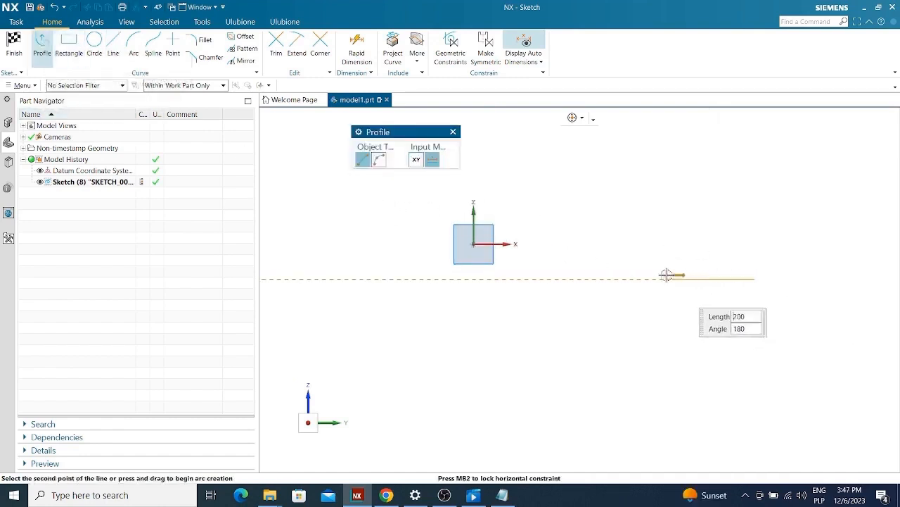
left_click(612, 277)
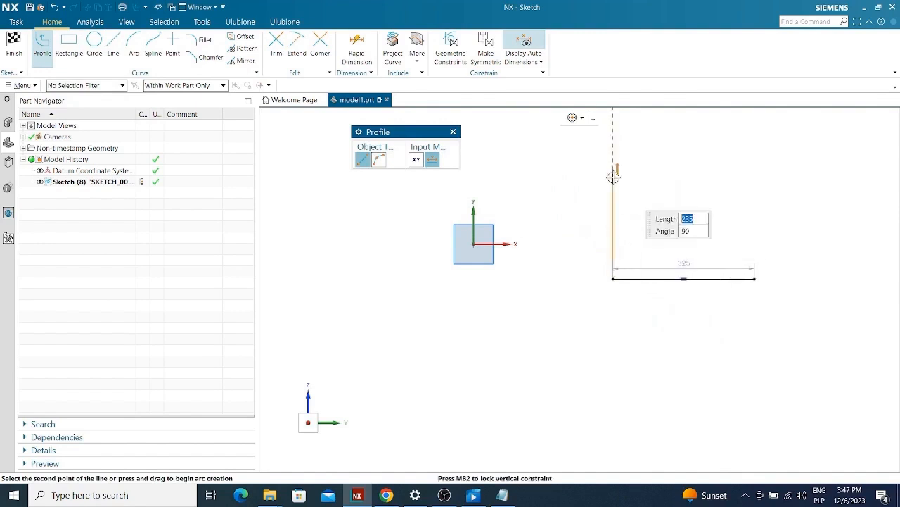
left_click(613, 176)
scroll(609, 179, "down", 2)
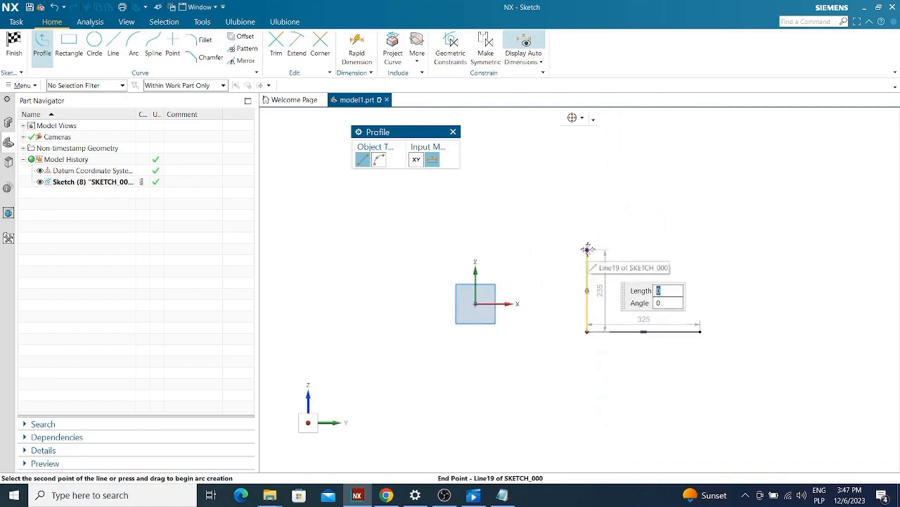
- Continue the profile with a tangent arc of about 340.8 mm radius and close it with a straight line to the base's right end
left_click_drag(588, 250, 593, 235)
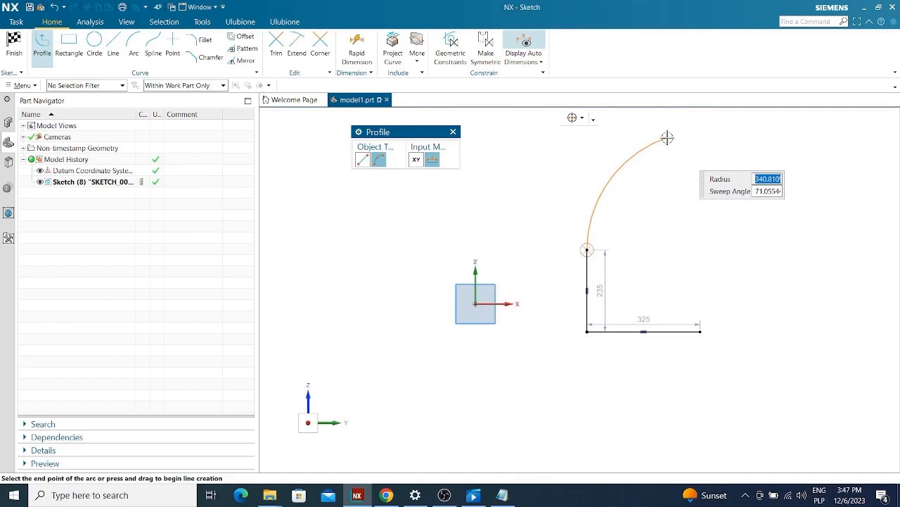
left_click(667, 137)
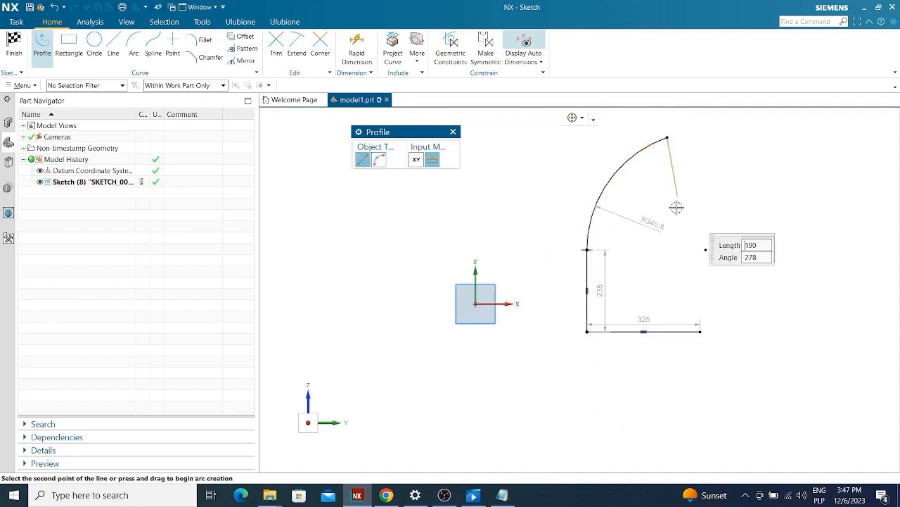
left_click(700, 331)
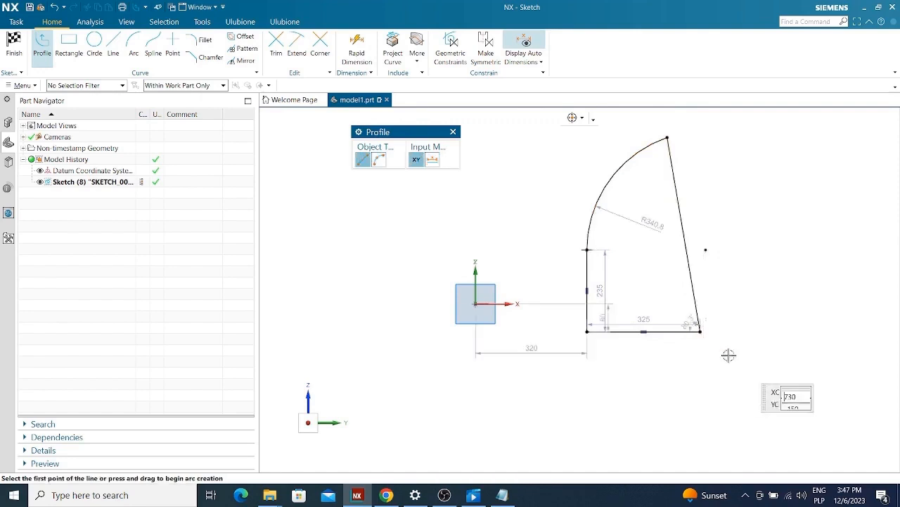
key("Escape")
- Make the base line's 325 mm dimension driving with Keep Expression, Adjust Geometry, and reposition it below the profile, moving the radius label too
left_click_drag(657, 220, 646, 206)
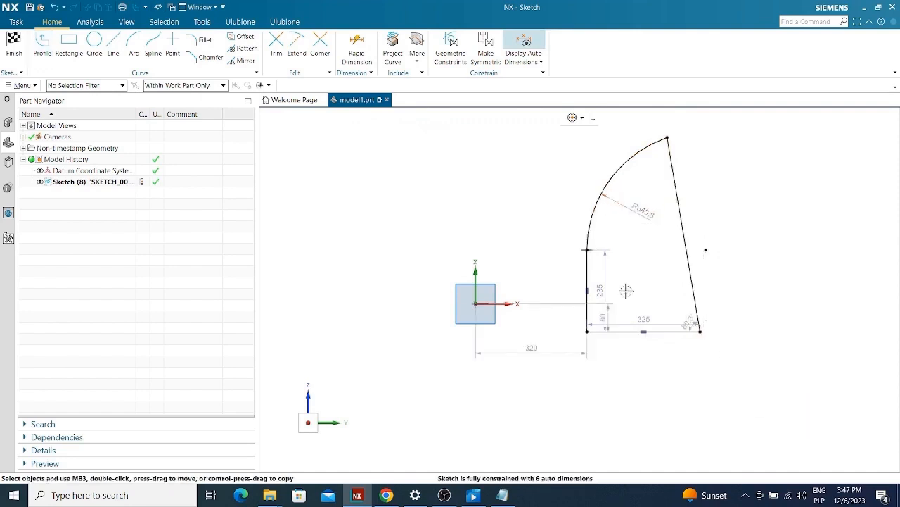
left_click(654, 320)
double_click(653, 319)
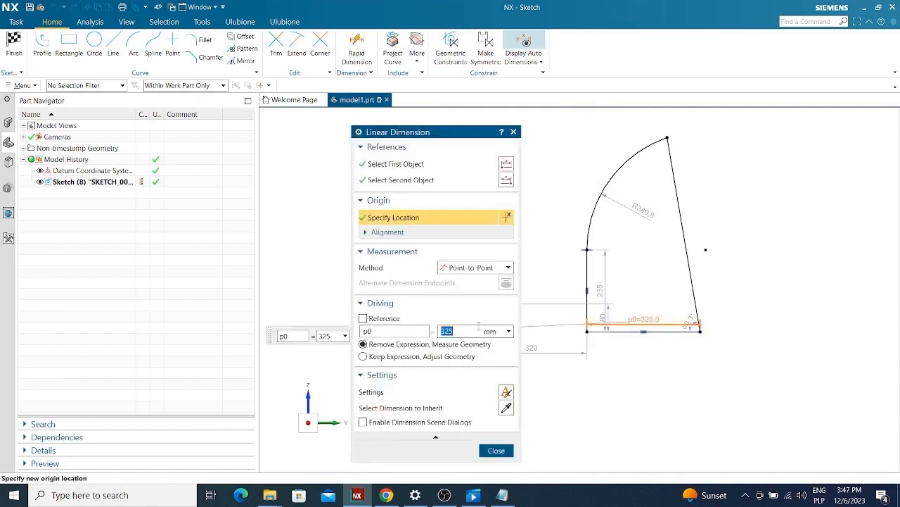
left_click(363, 356)
left_click(486, 451)
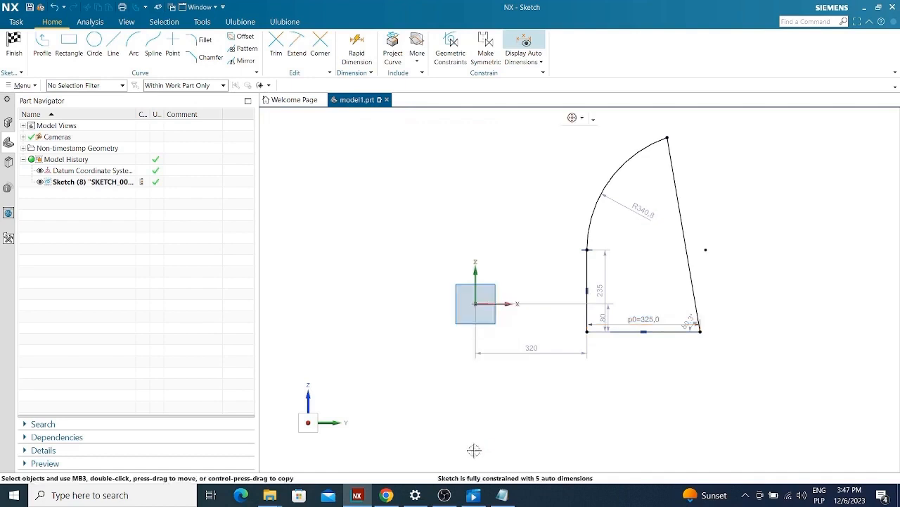
left_click_drag(642, 319, 648, 359)
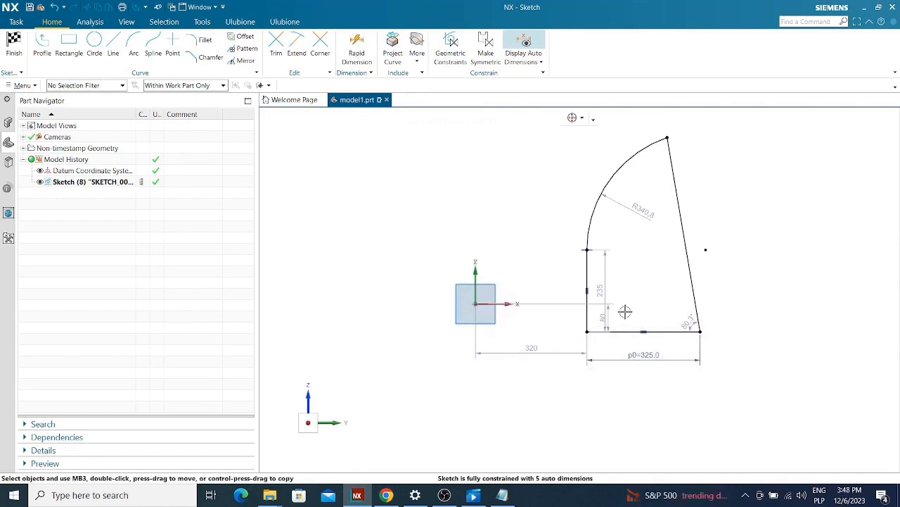
- Set the left vertical line's length to 220 mm and reposition its dimension outside the profile
double_click(609, 275)
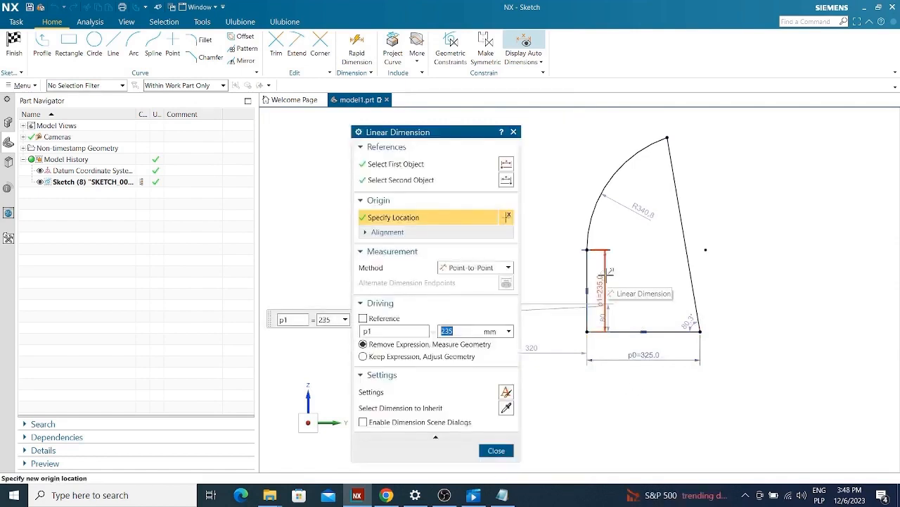
type("220")
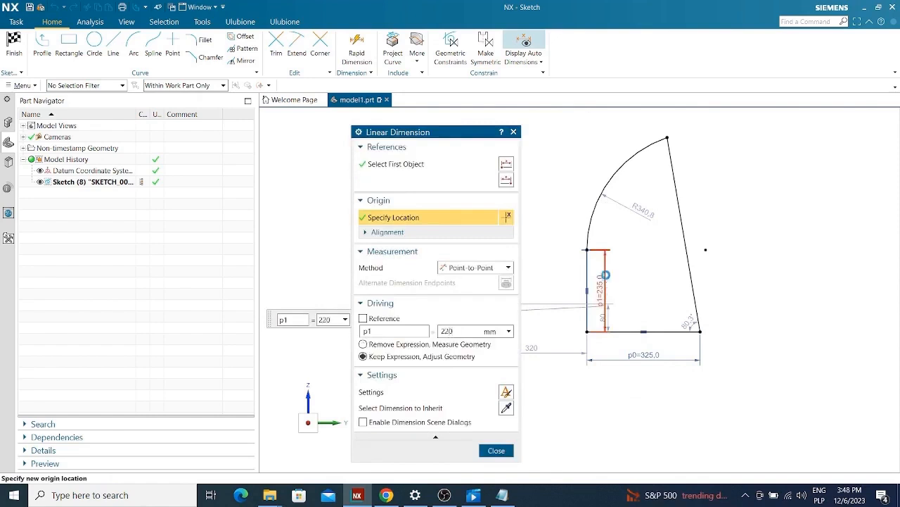
key("Return")
left_click(496, 450)
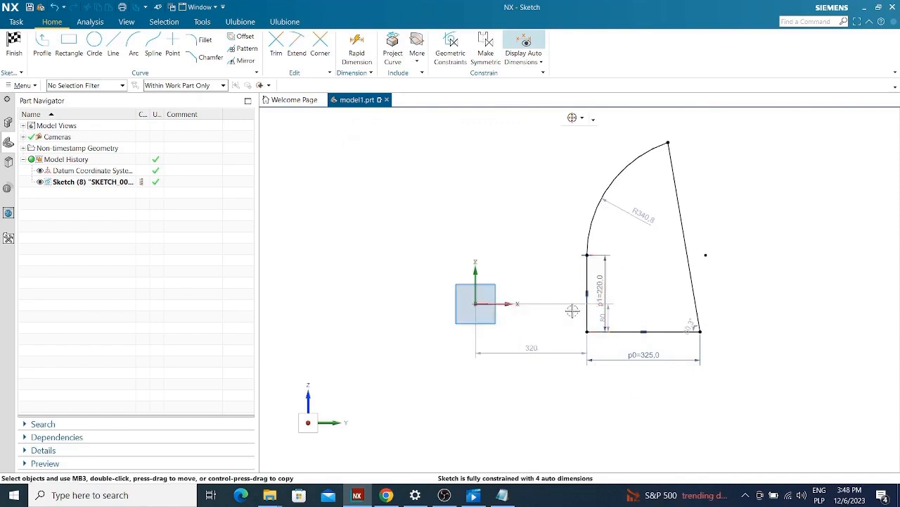
mouse_move(600, 303)
left_mouse_down()
mouse_move(547, 243)
mouse_move(546, 217)
left_mouse_up()
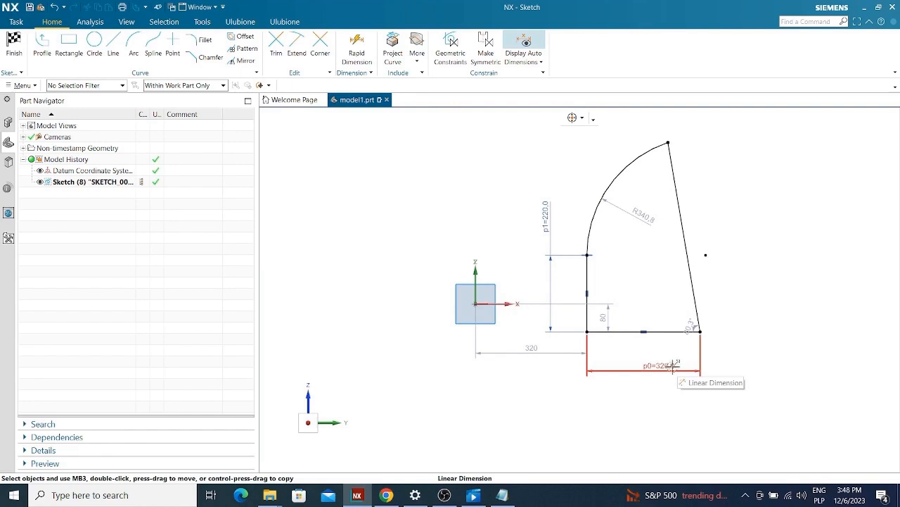
left_click(672, 365)
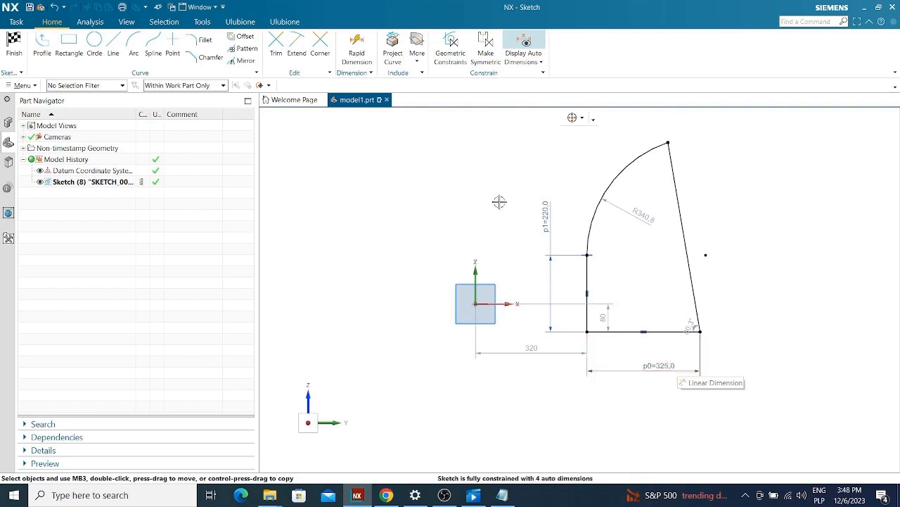
- Apply a Vertical geometric constraint to the slanted line that closes the profile
left_click(448, 62)
left_click_drag(399, 129, 345, 118)
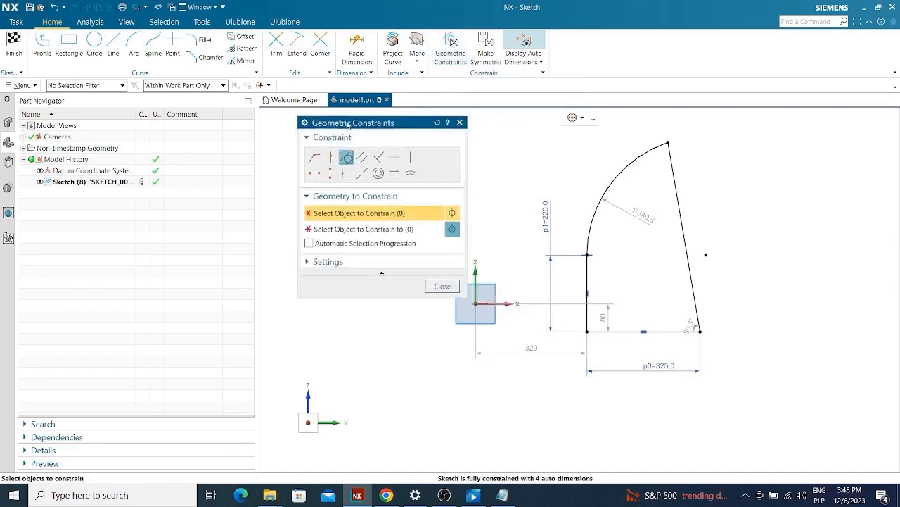
left_click(411, 157)
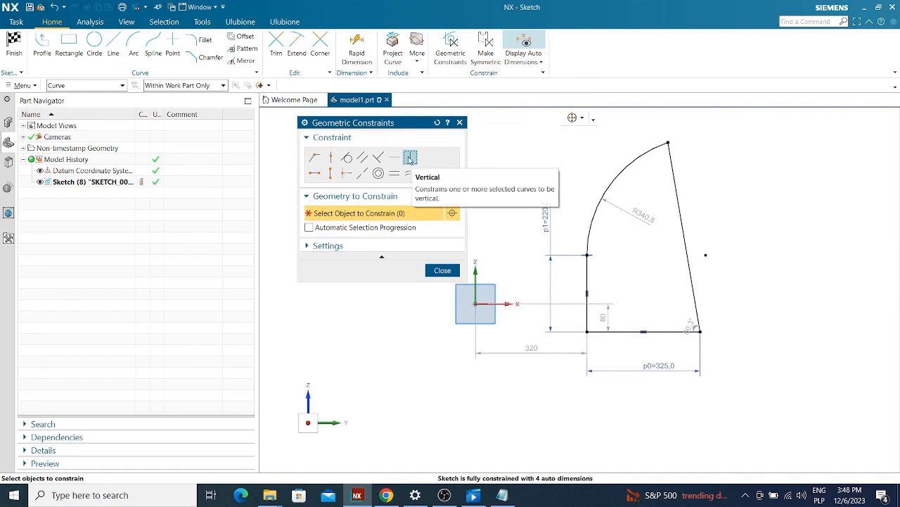
left_click(675, 164)
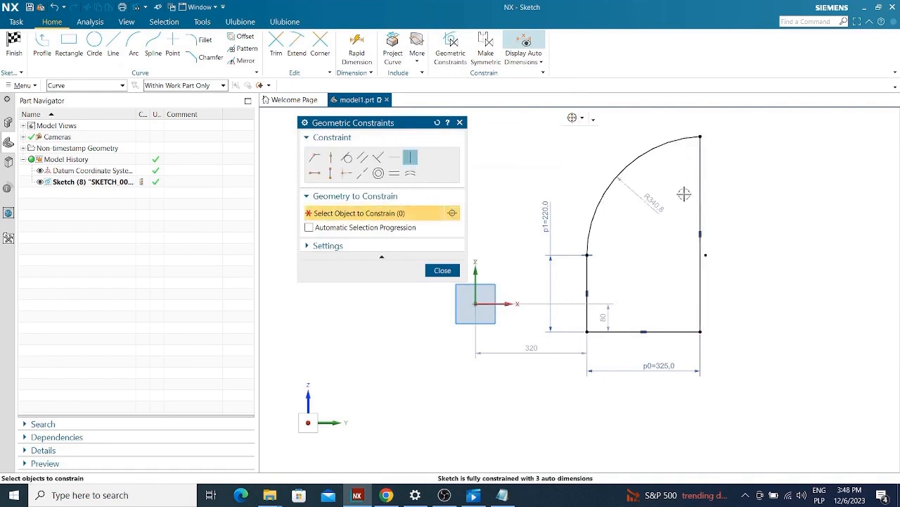
scroll(711, 242, "up", 3)
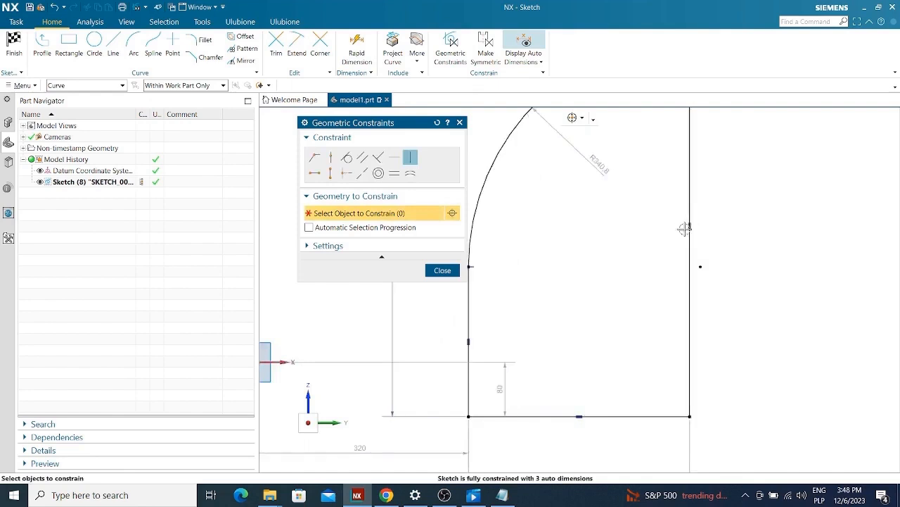
scroll(682, 224, "down", 3)
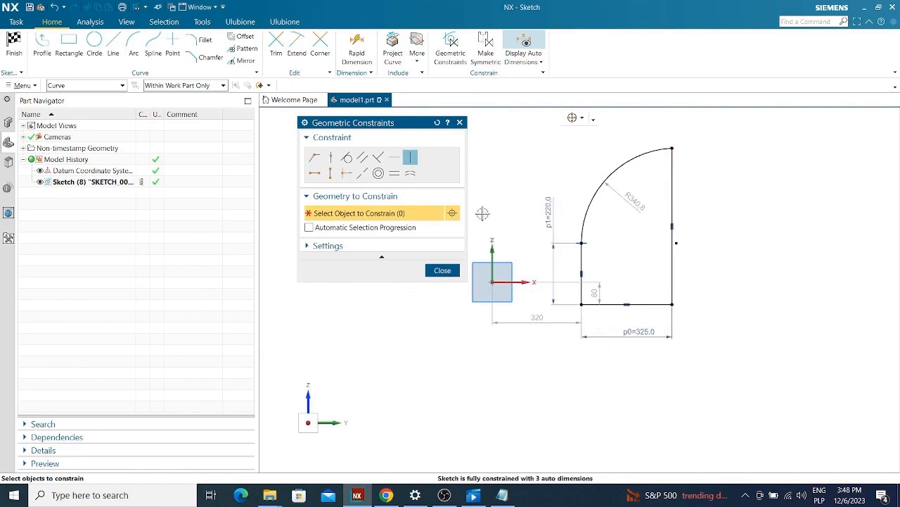
- Make the profile's lower-left corner coincident with the sketch origin using a Coincident geometric constraint
left_click_drag(417, 122, 378, 126)
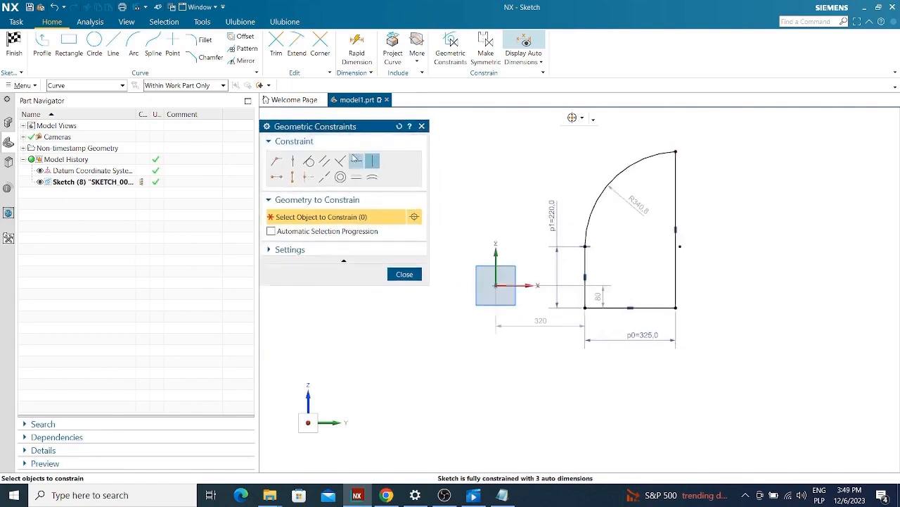
left_click(278, 161)
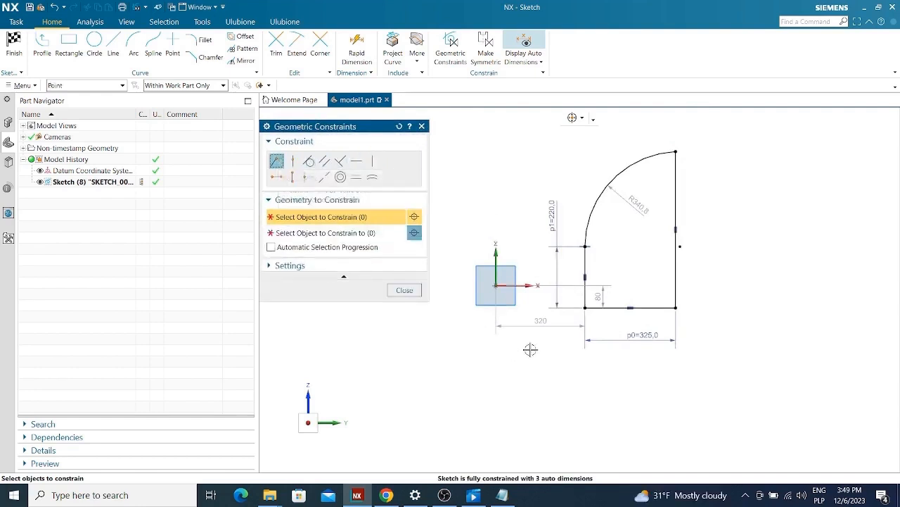
left_click(584, 308)
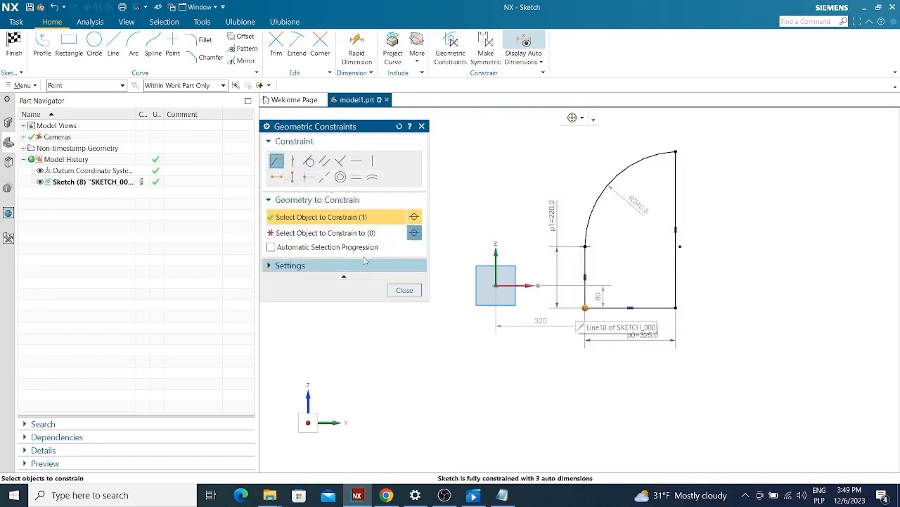
left_click(298, 236)
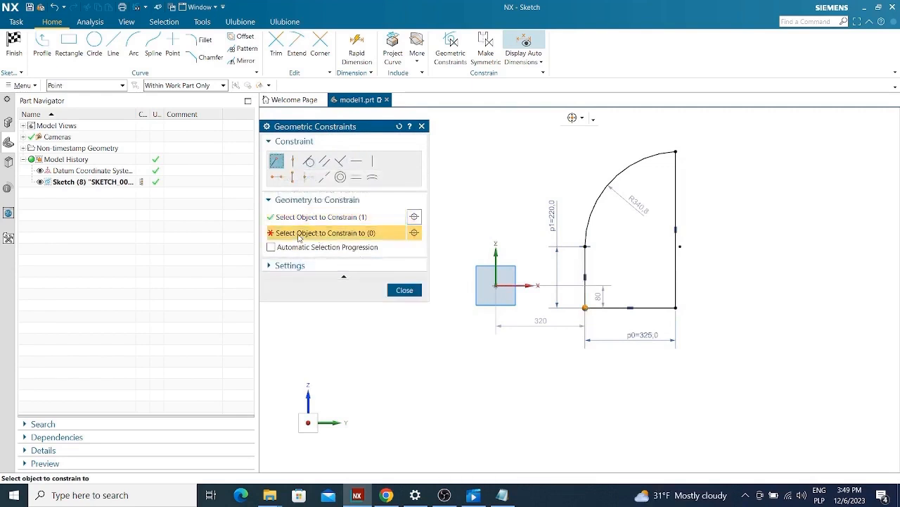
left_click(494, 285)
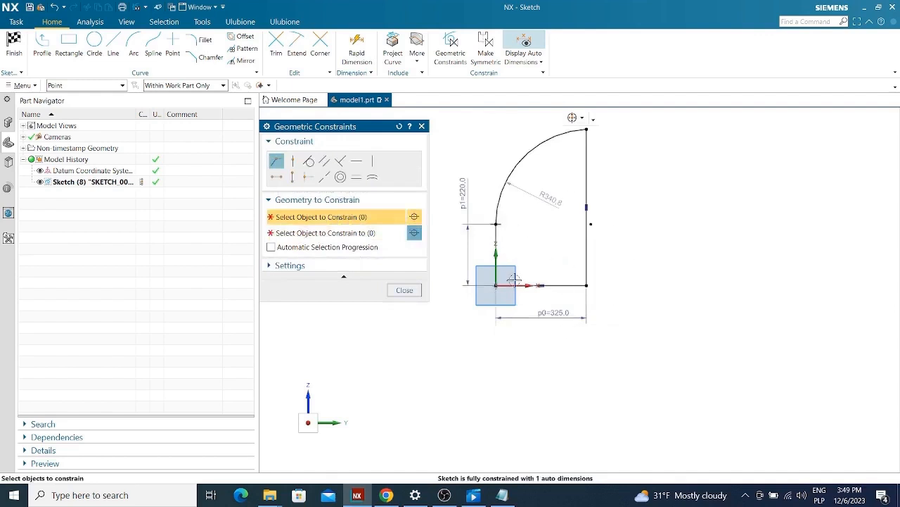
left_click(405, 290)
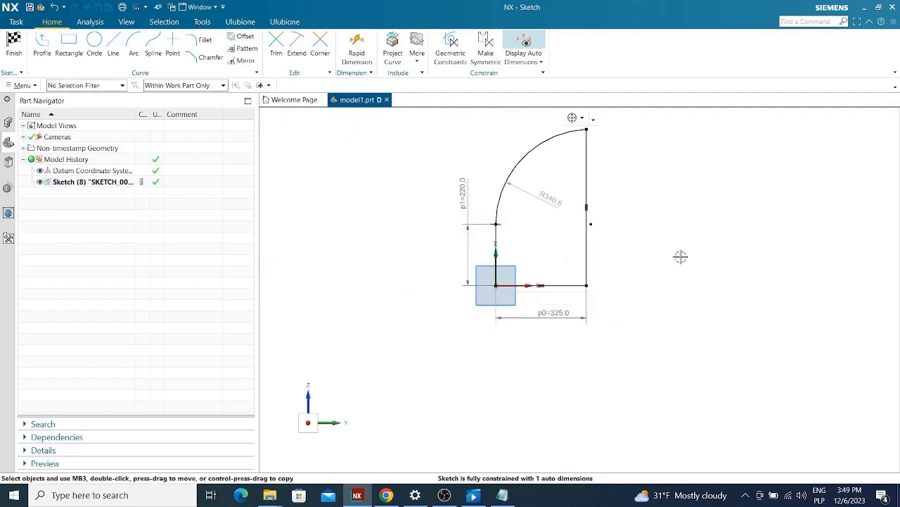
- Reposition the arc's radius dimension slightly and set the radius to 350 mm
middle_click_drag(544, 247, 537, 271, "shift")
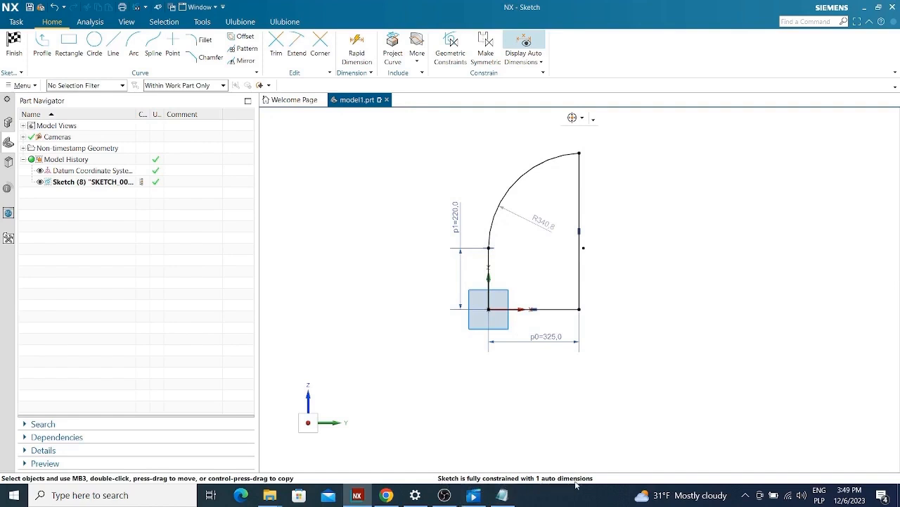
left_click_drag(543, 225, 540, 218)
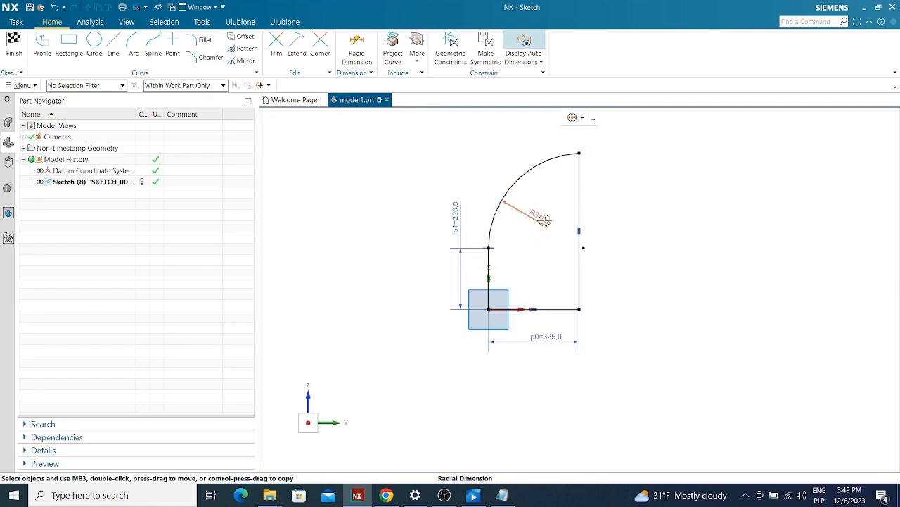
double_click(544, 218)
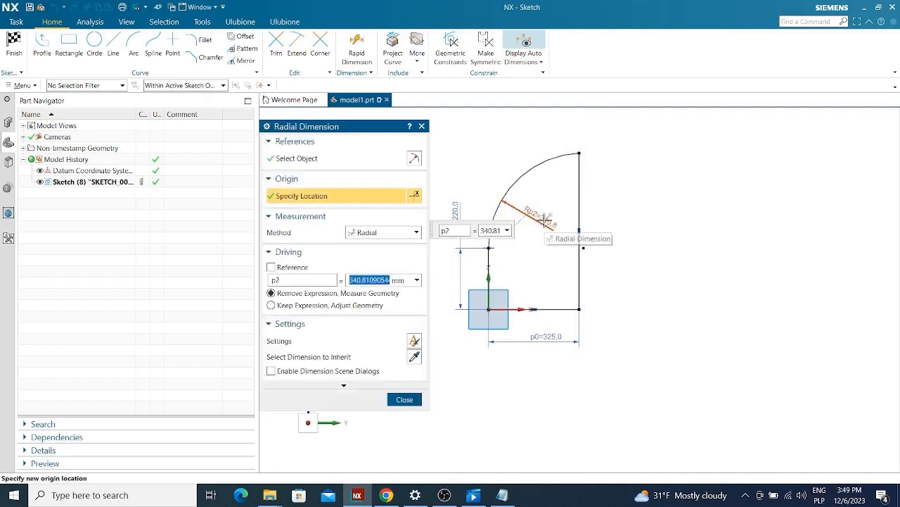
type("350")
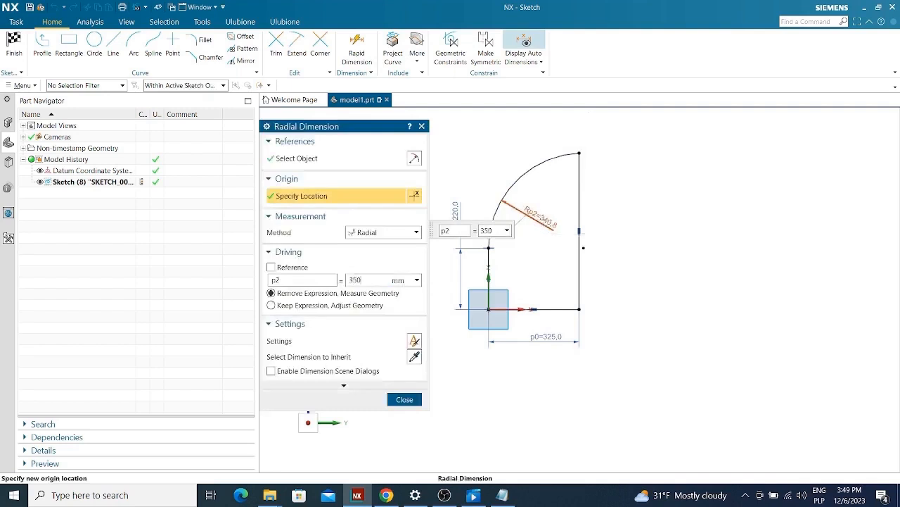
key("Return")
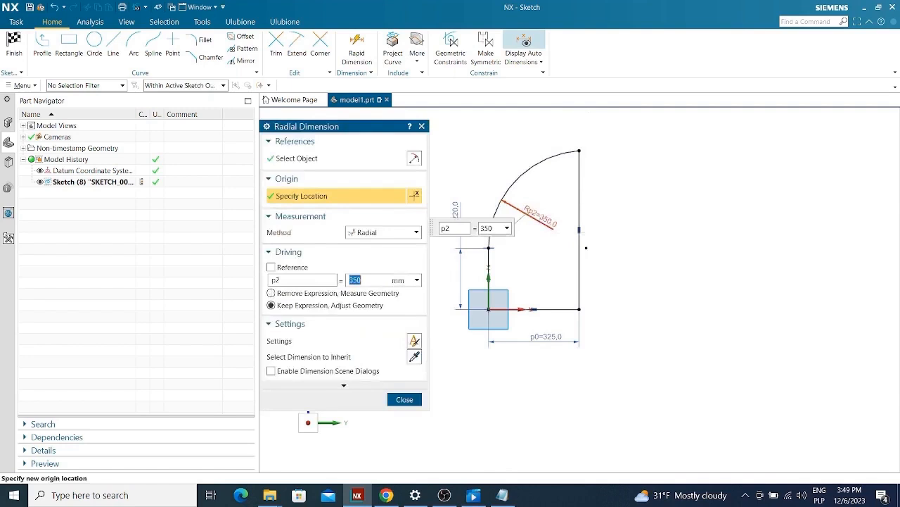
left_click(405, 399)
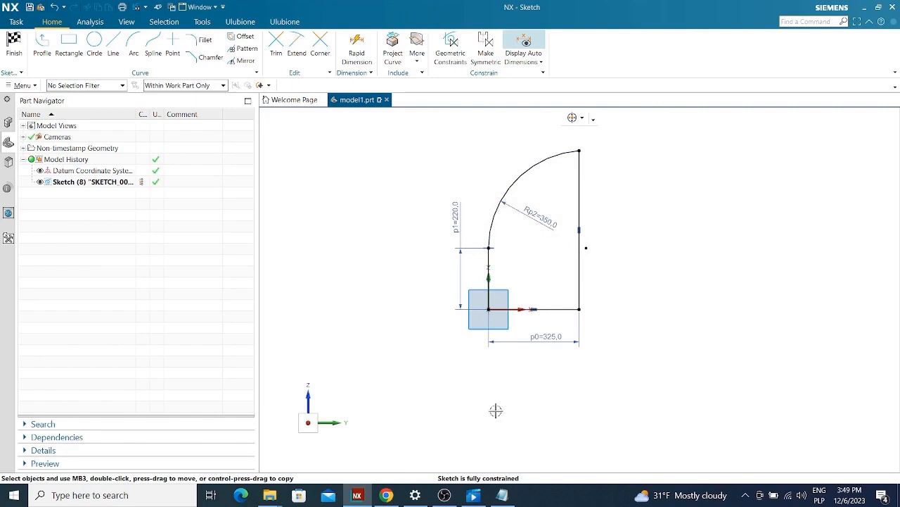
- Finish the fully constrained profile sketch and start a new datum plane
key("ctrl+q")
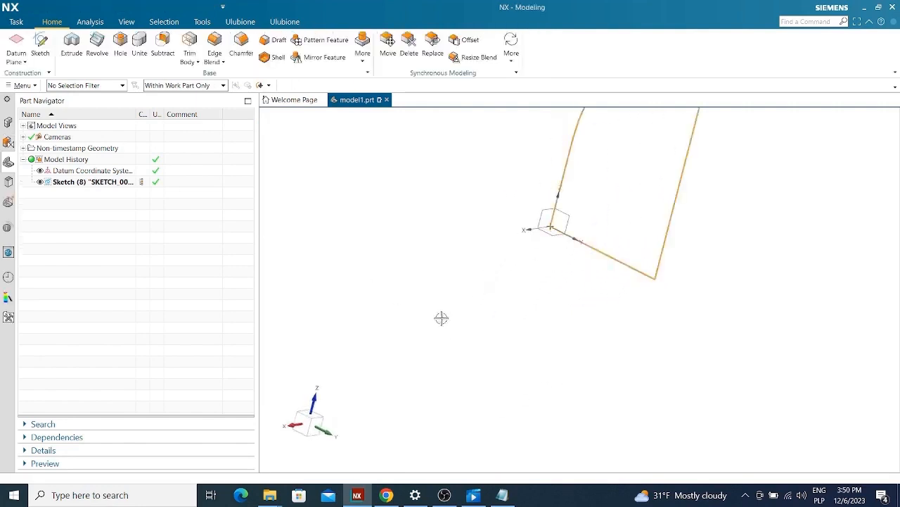
scroll(487, 303, "up", 3)
mouse_move(486, 303)
middle_mouse_down()
mouse_move(544, 265)
mouse_move(534, 269)
middle_mouse_up()
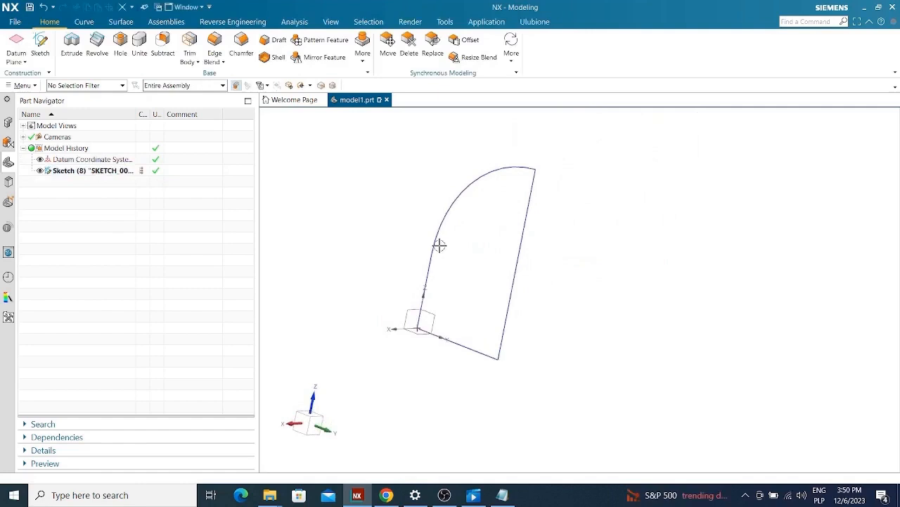
mouse_move(437, 244)
middle_mouse_down()
mouse_move(469, 247)
mouse_move(483, 278)
middle_mouse_up()
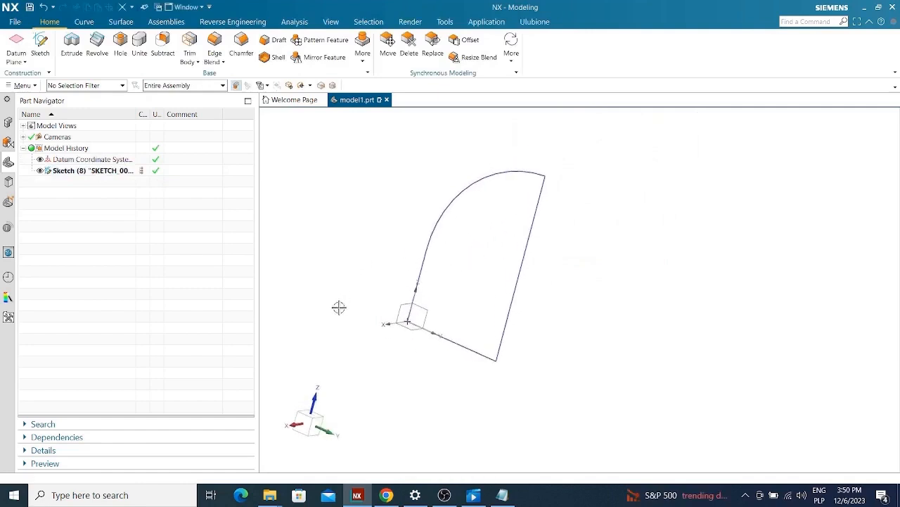
mouse_move(431, 326)
middle_mouse_down()
mouse_move(428, 310)
mouse_move(422, 315)
middle_mouse_up()
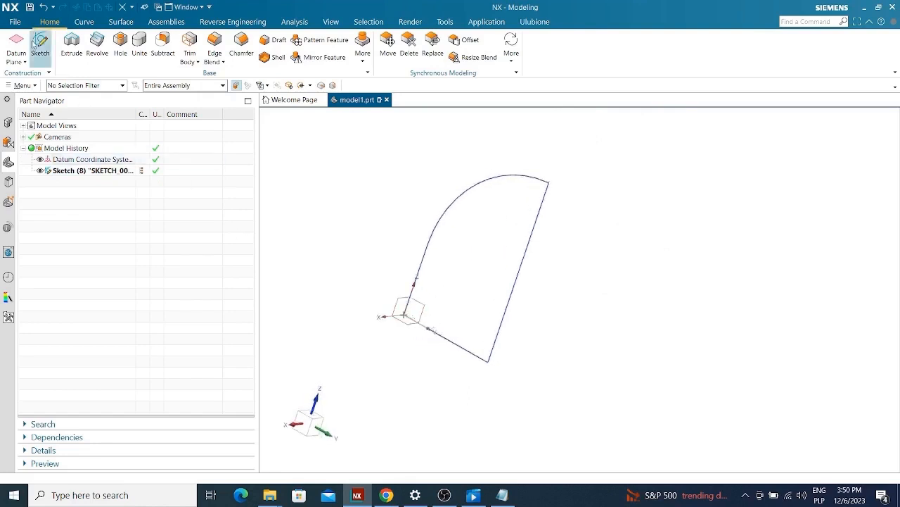
left_click(15, 41)
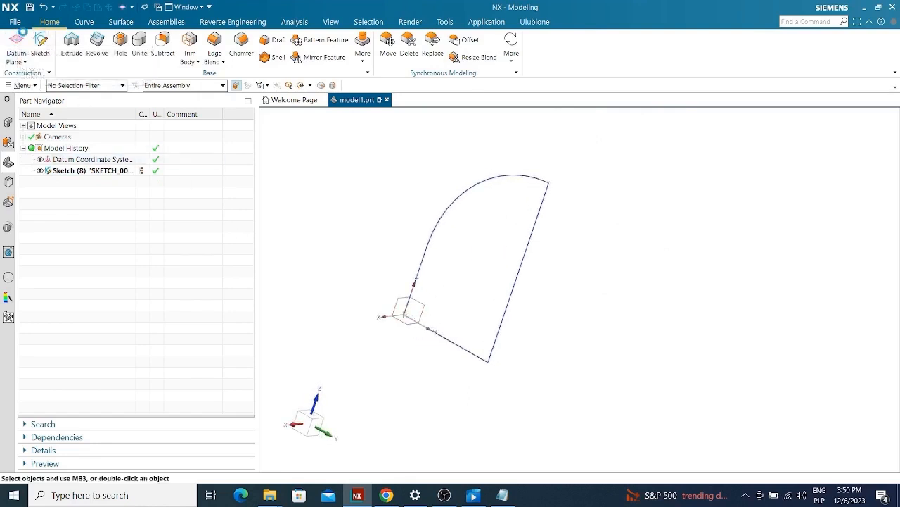
scroll(611, 158, "down", 6)
scroll(567, 158, "up", 5)
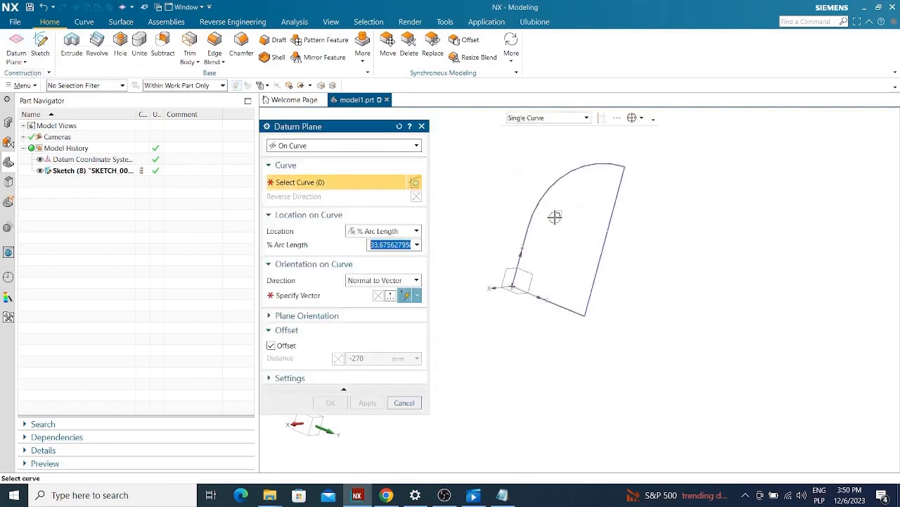
left_click(324, 145)
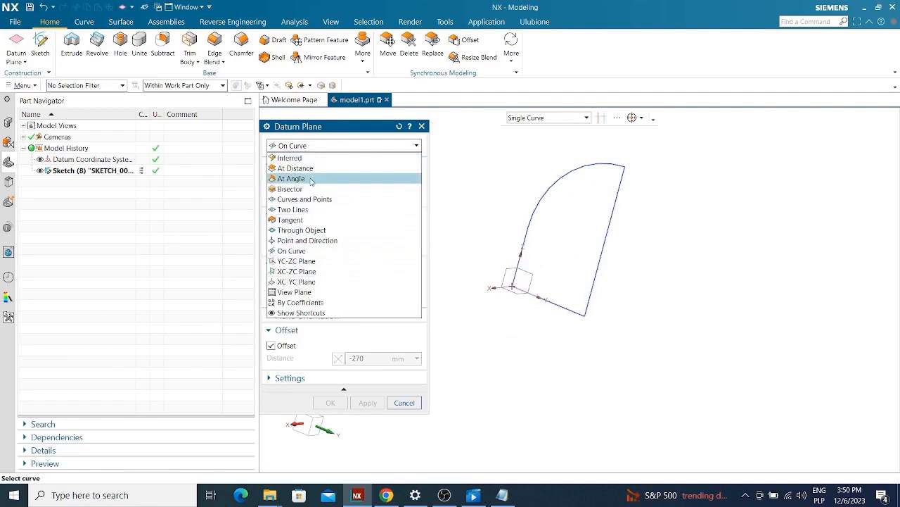
left_click(296, 169)
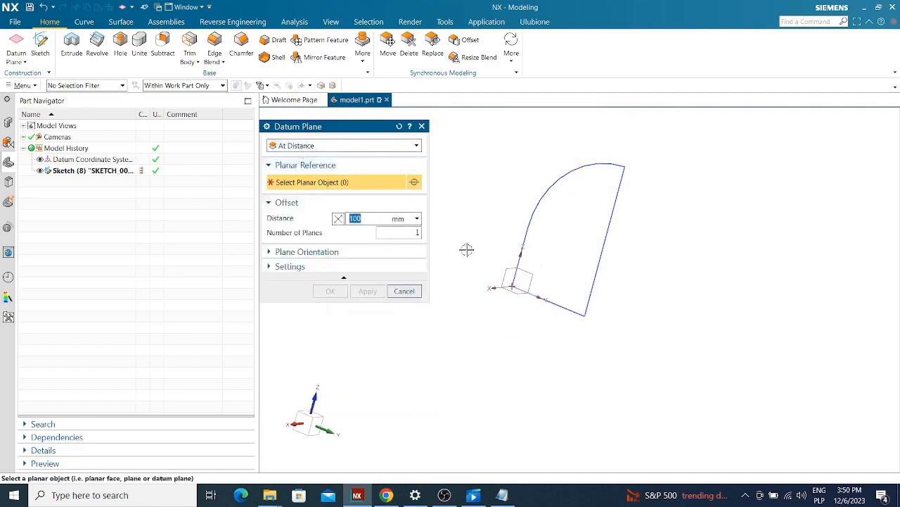
left_click(504, 266)
scroll(704, 278, "down", 4)
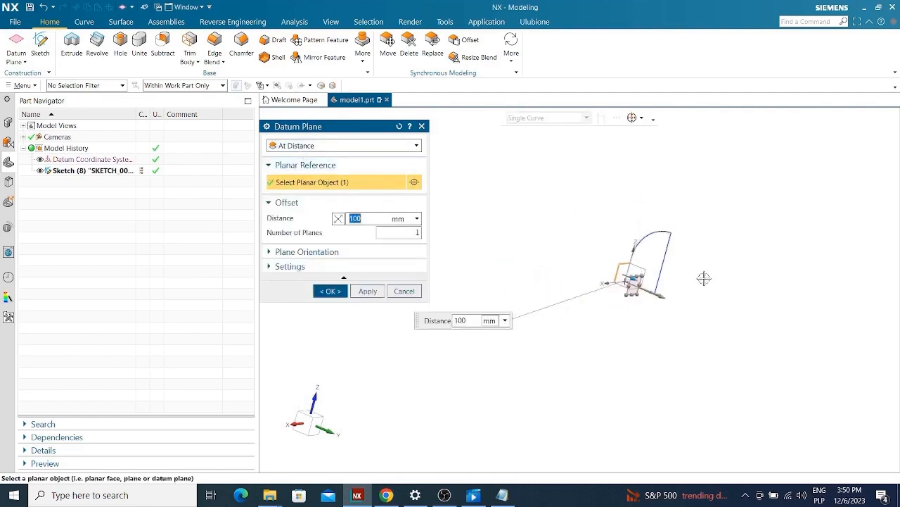
scroll(677, 288, "up", 3)
left_click_drag(610, 283, 538, 286)
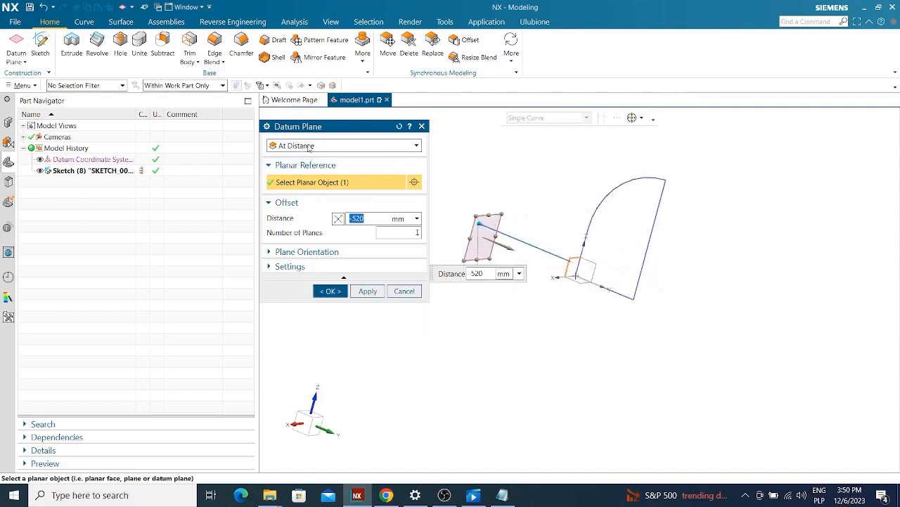
left_click(399, 127)
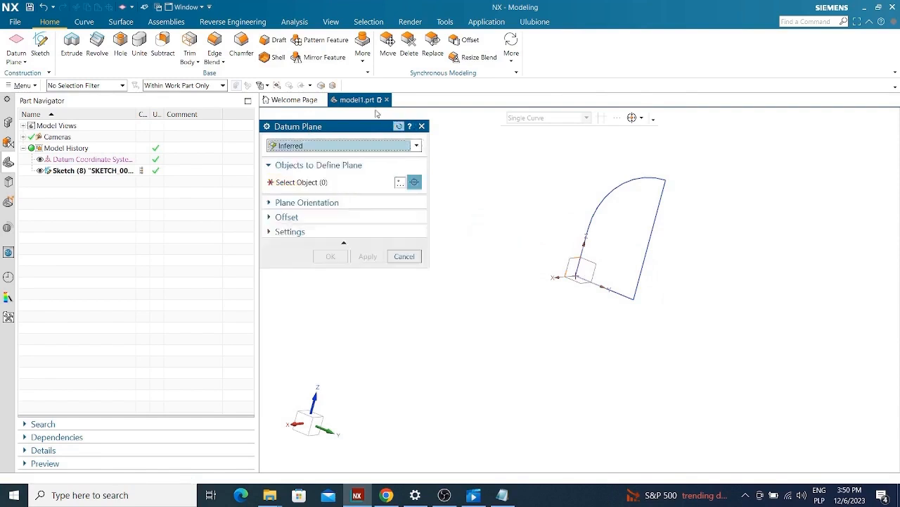
- Define the datum plane as On Curve, located on the profile's base line at an arc length of about 69.65 mm
left_click(320, 147)
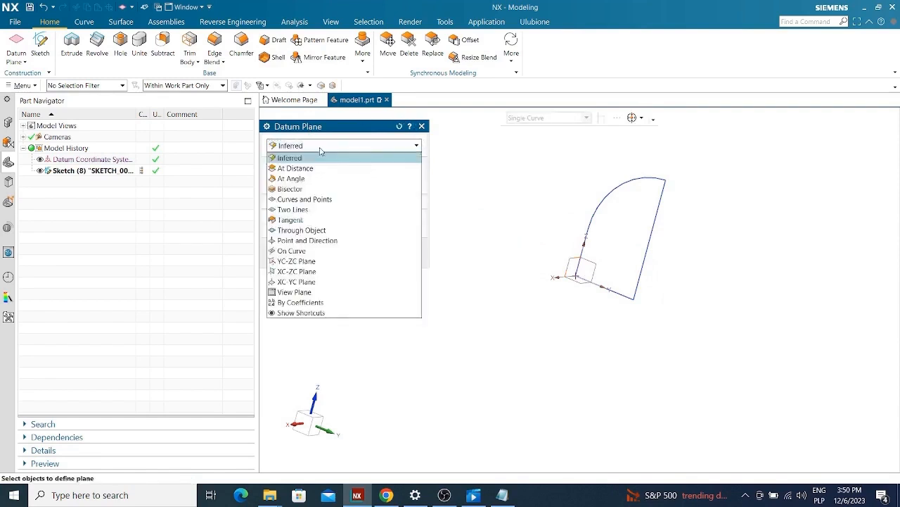
left_click(302, 251)
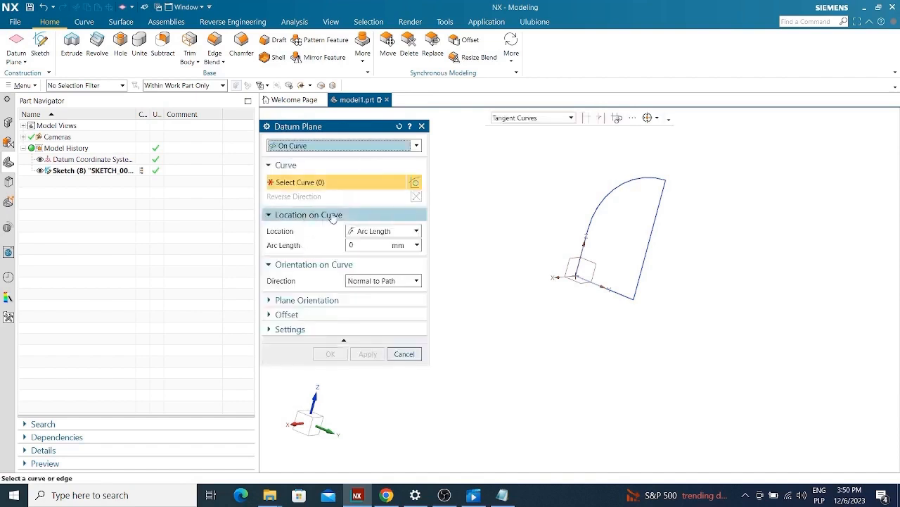
left_click(621, 295)
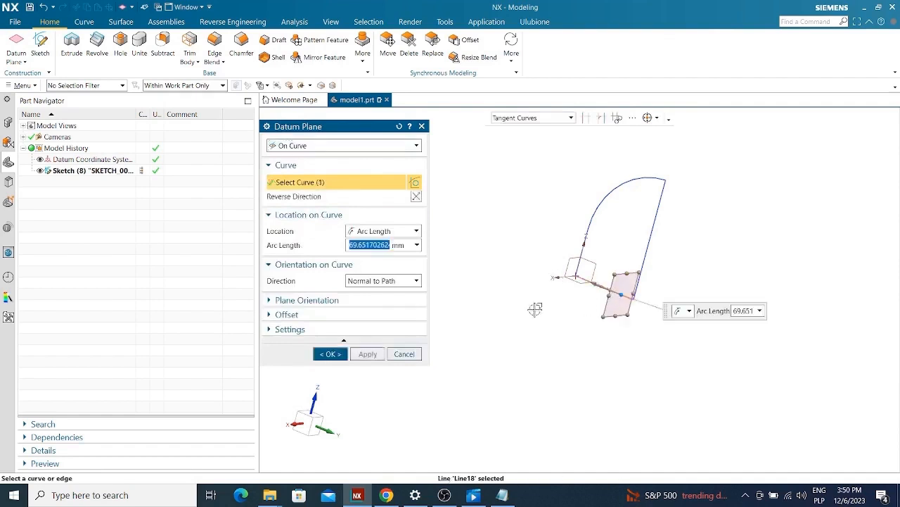
- Orient the datum plane Normal to Vector, using the datum coordinate system's X axis as the vector
mouse_move(492, 293)
middle_mouse_down()
mouse_move(514, 279)
mouse_move(528, 303)
mouse_move(512, 299)
middle_mouse_up()
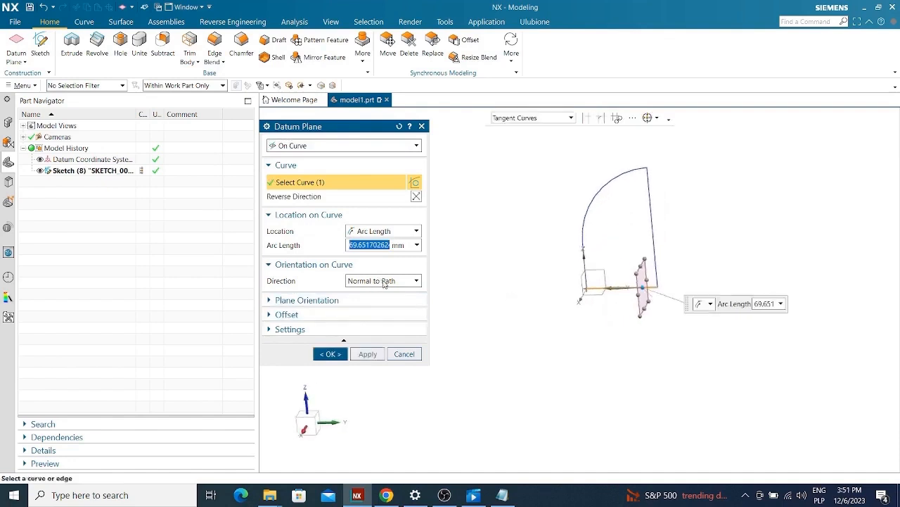
left_click(387, 282)
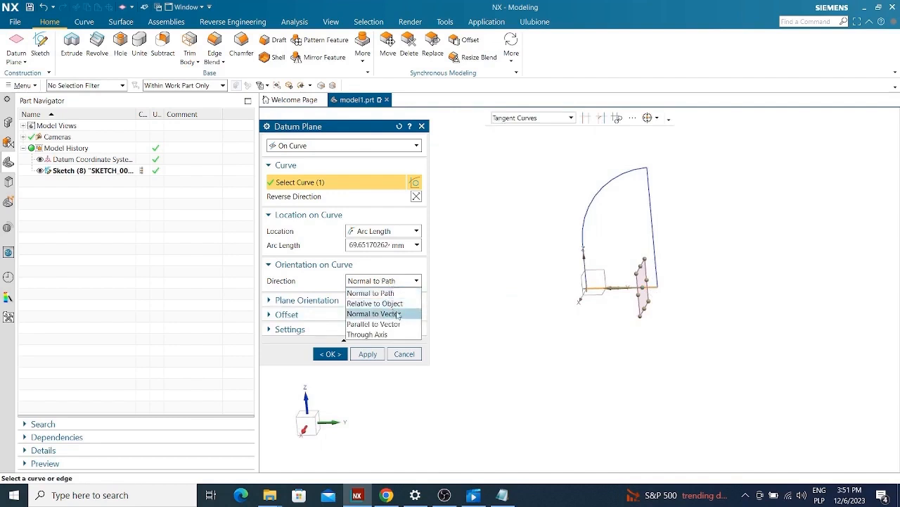
left_click(398, 313)
middle_click_drag(634, 329, 612, 322)
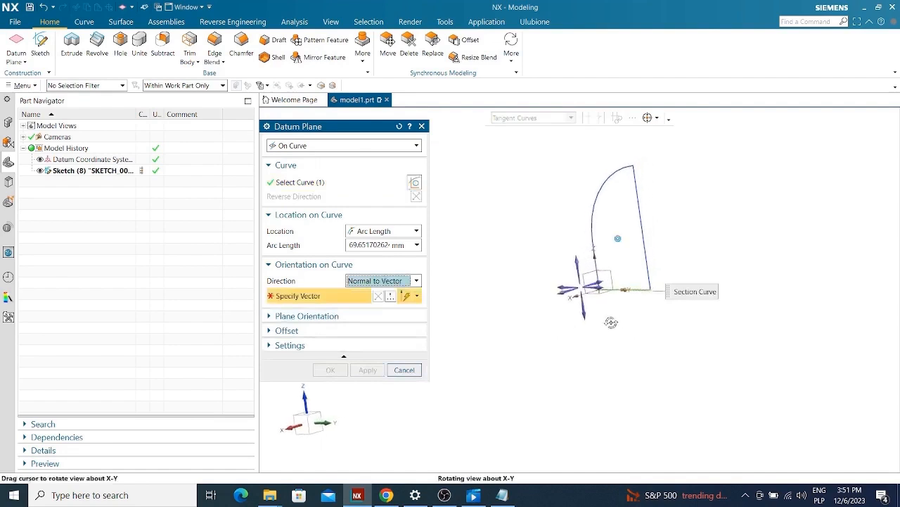
left_click(572, 296)
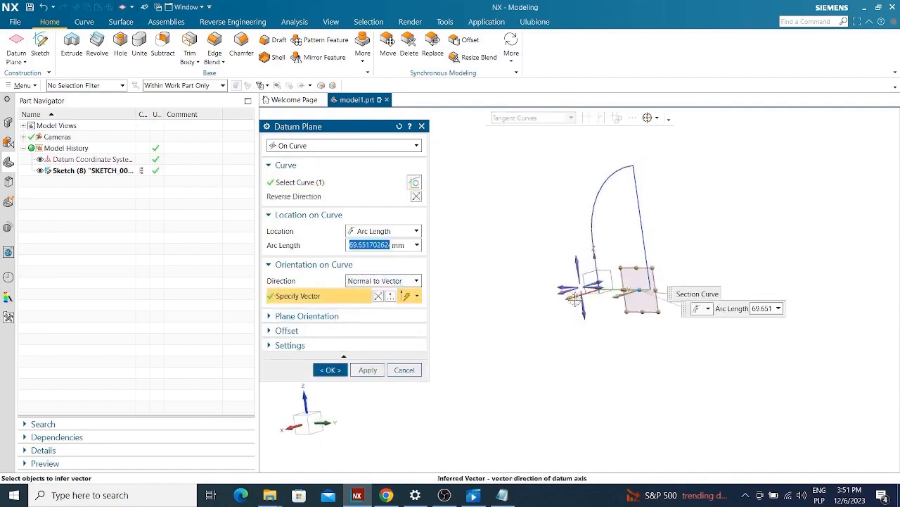
- Enable the datum plane's offset, set its distance to 500 mm along the X axis, and create the plane
left_click(309, 331)
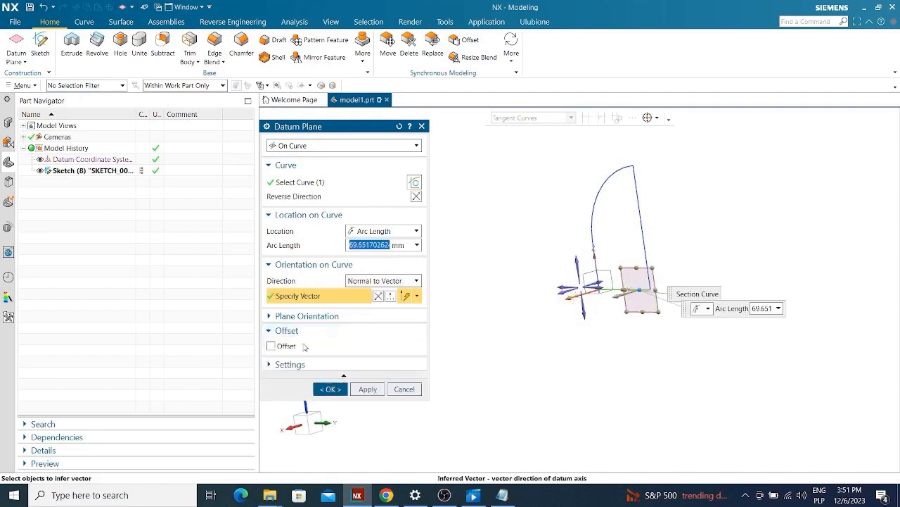
left_click(278, 349)
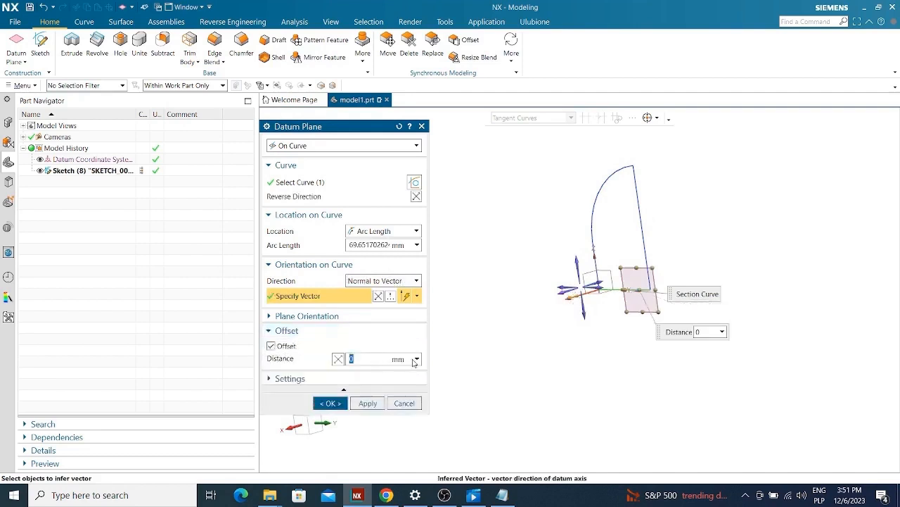
key("Return")
middle_click_drag(689, 281, 635, 297)
left_click_drag(605, 295, 533, 334)
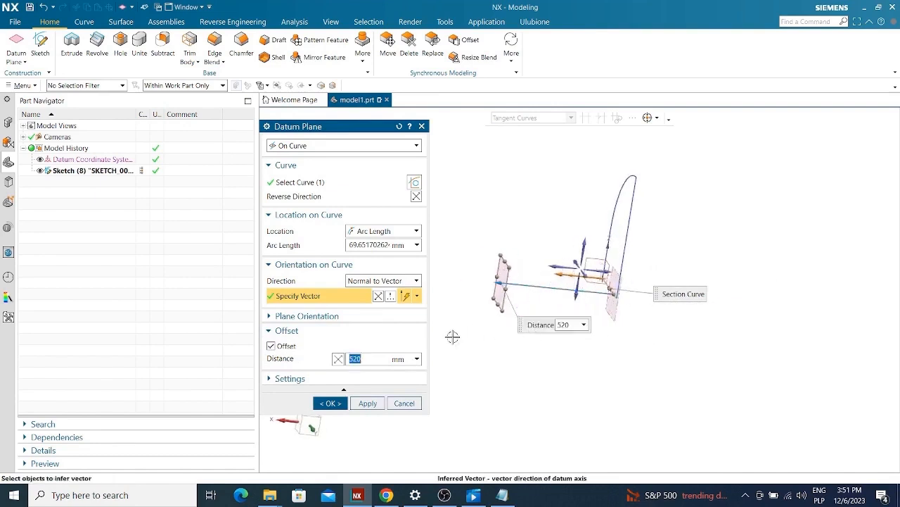
type("500")
key("Return")
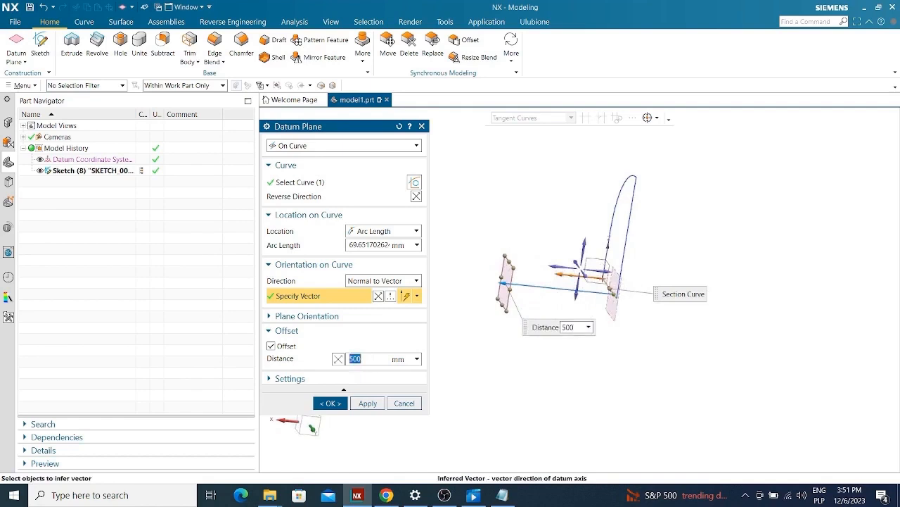
left_click(331, 403)
- Edit the offset datum plane and enlarge its frame to about 537 mm long and 440 mm high
mouse_move(593, 372)
middle_mouse_down()
mouse_move(573, 315)
mouse_move(609, 376)
mouse_move(593, 390)
mouse_move(605, 375)
middle_mouse_up()
double_click(568, 296)
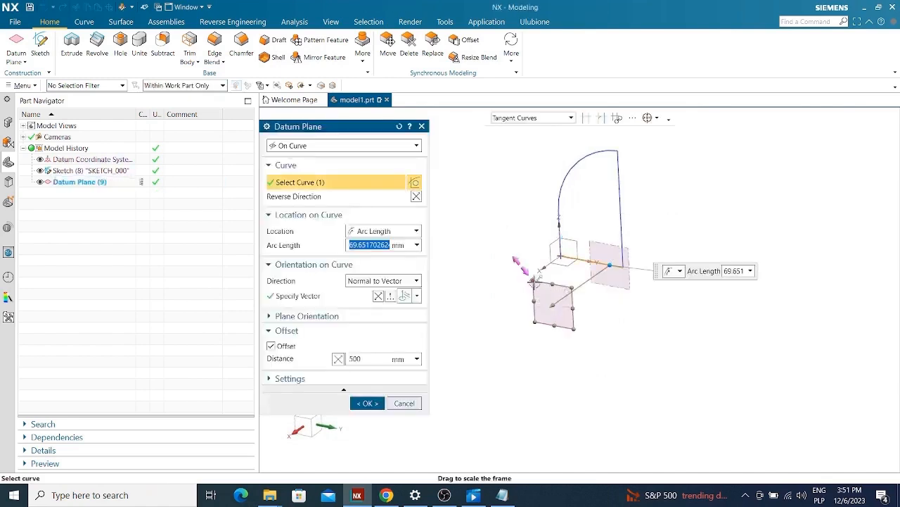
left_click_drag(536, 280, 491, 220)
left_click_drag(574, 237, 664, 263)
mouse_move(495, 254)
left_mouse_down()
mouse_move(453, 259)
mouse_move(502, 262)
left_mouse_up()
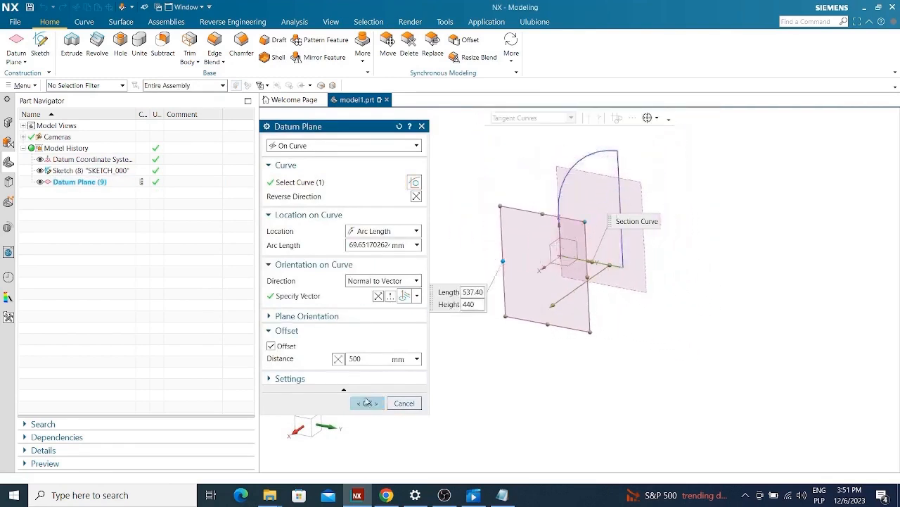
left_click(369, 404)
middle_click_drag(647, 282, 678, 305)
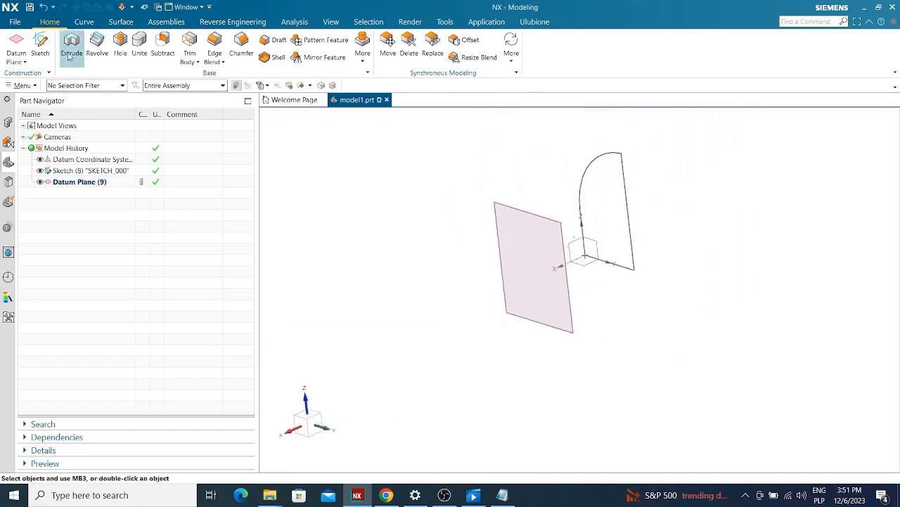
left_click(40, 45)
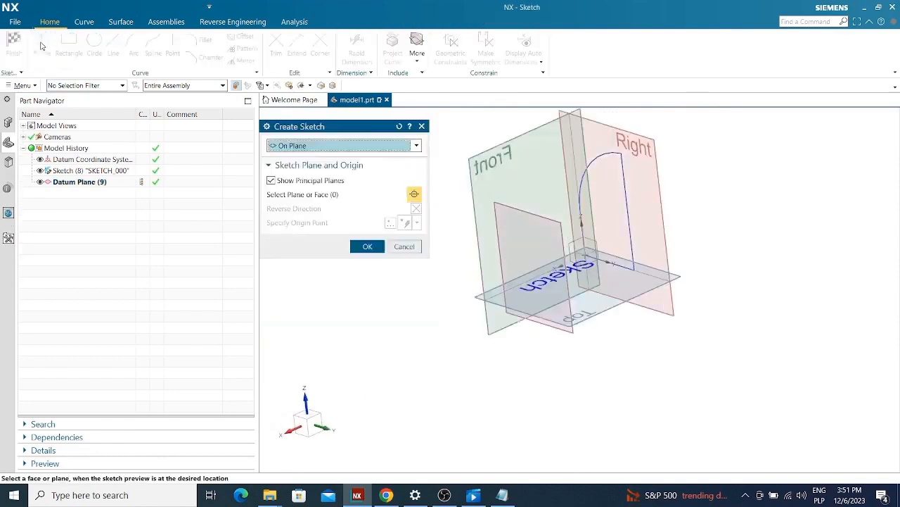
left_click(403, 246)
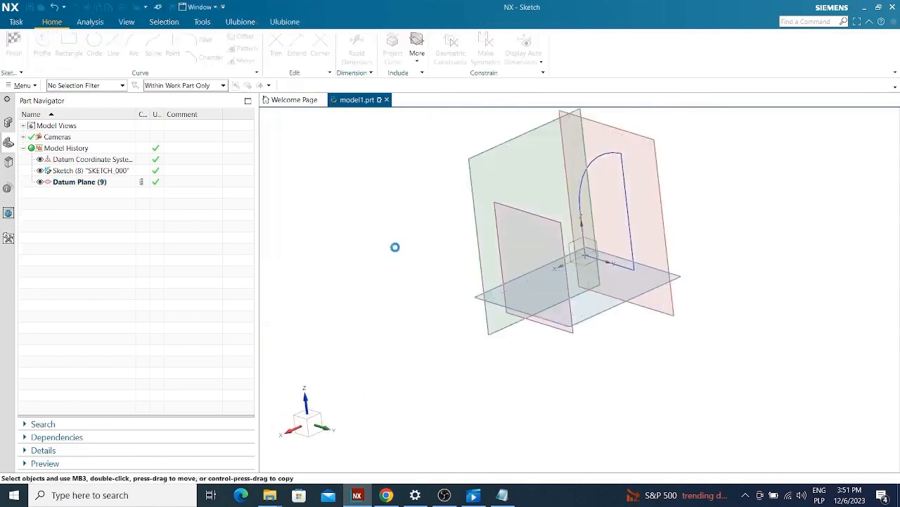
mouse_move(605, 226)
middle_mouse_down()
mouse_move(595, 278)
mouse_move(606, 290)
mouse_move(591, 280)
middle_mouse_up()
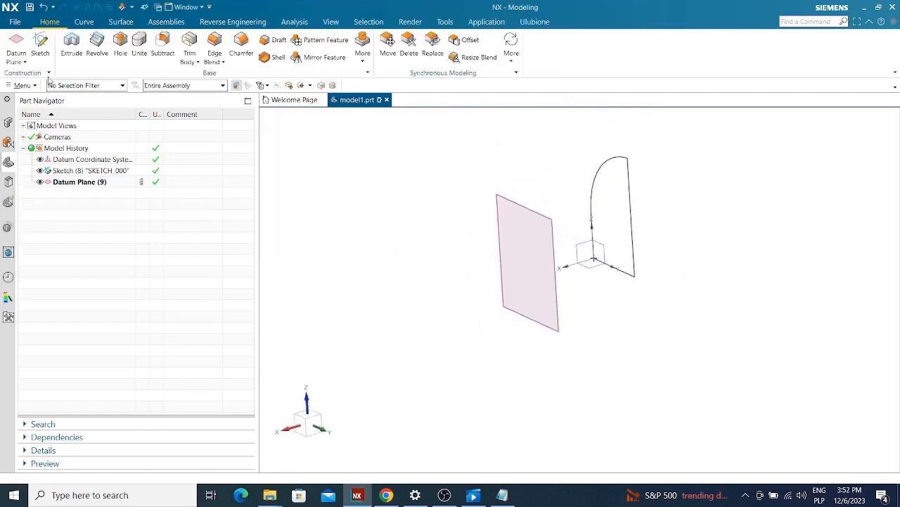
- Try an At Distance datum plane offset 820 mm from the datum coordinate system's YZ plane
left_click(15, 41)
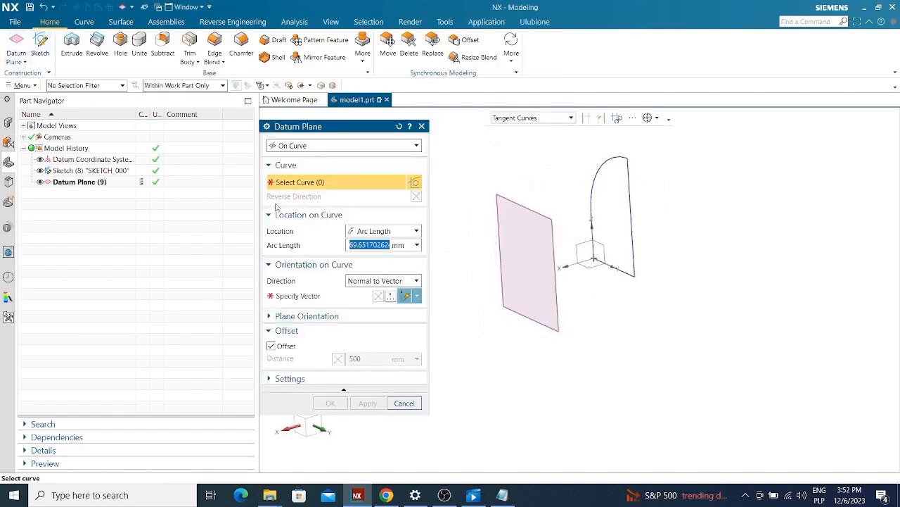
left_click(296, 145)
left_click(301, 169)
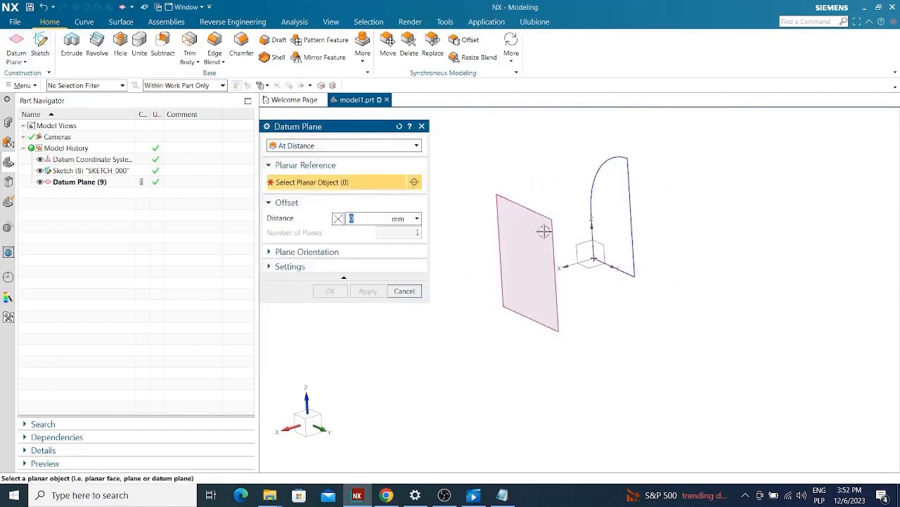
left_click(597, 246)
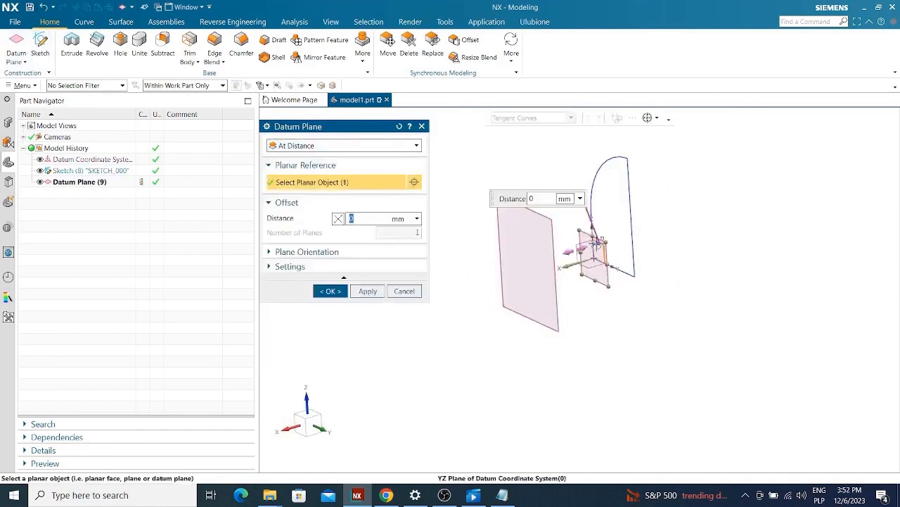
left_click_drag(449, 284, 444, 290)
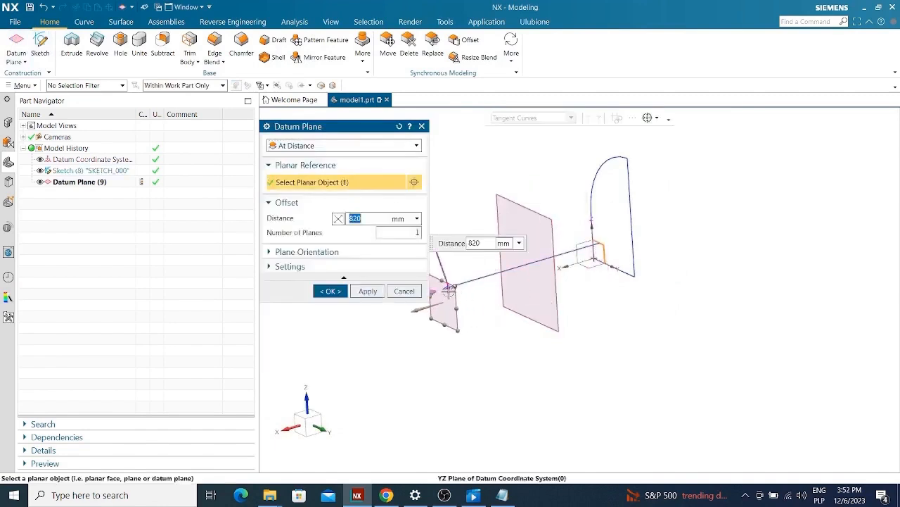
left_click(408, 291)
mouse_move(628, 287)
middle_mouse_down()
mouse_move(623, 261)
mouse_move(645, 296)
mouse_move(622, 278)
middle_mouse_up()
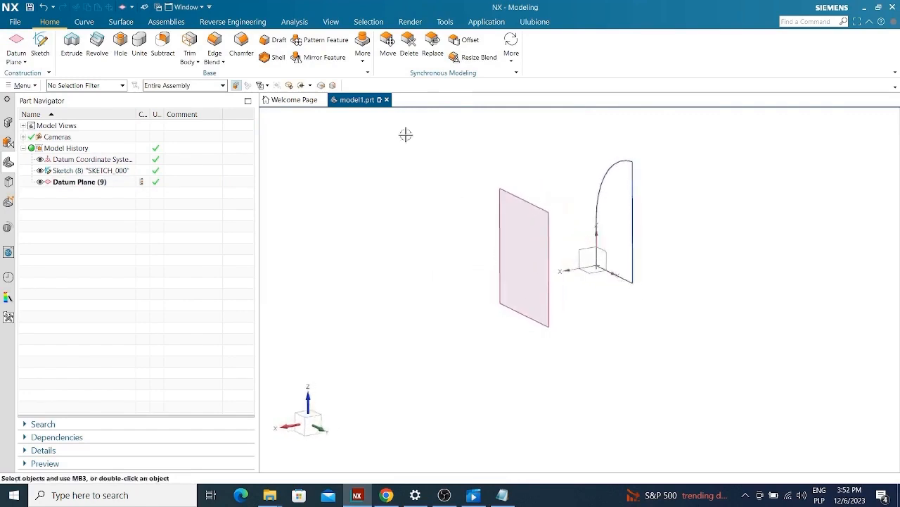
- Create a new sketch on the offset datum plane and leave the Profile tool
mouse_move(456, 181)
middle_mouse_down()
mouse_move(464, 162)
mouse_move(465, 175)
middle_mouse_up()
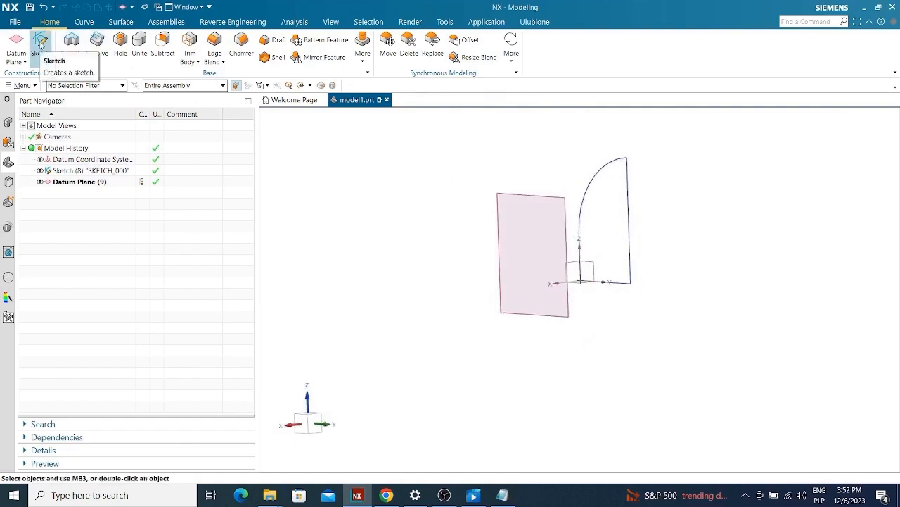
left_click(40, 44)
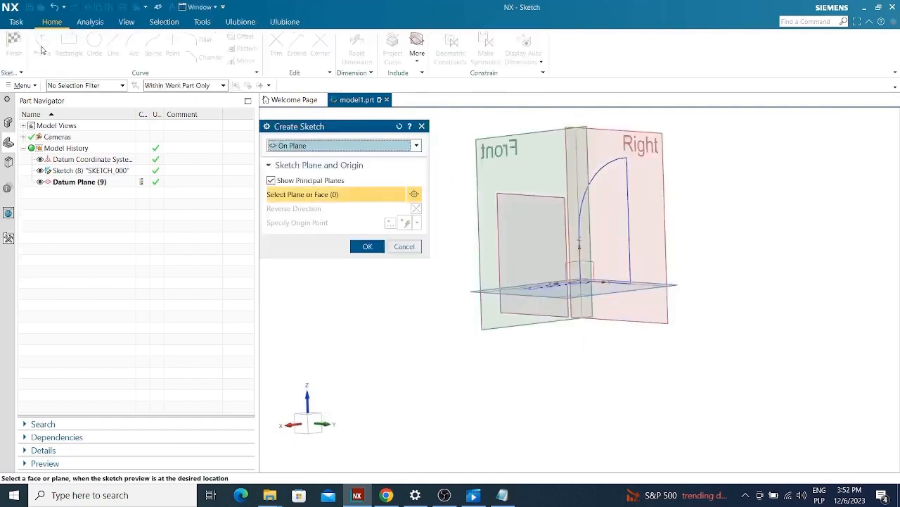
left_click(71, 182)
left_click(355, 246)
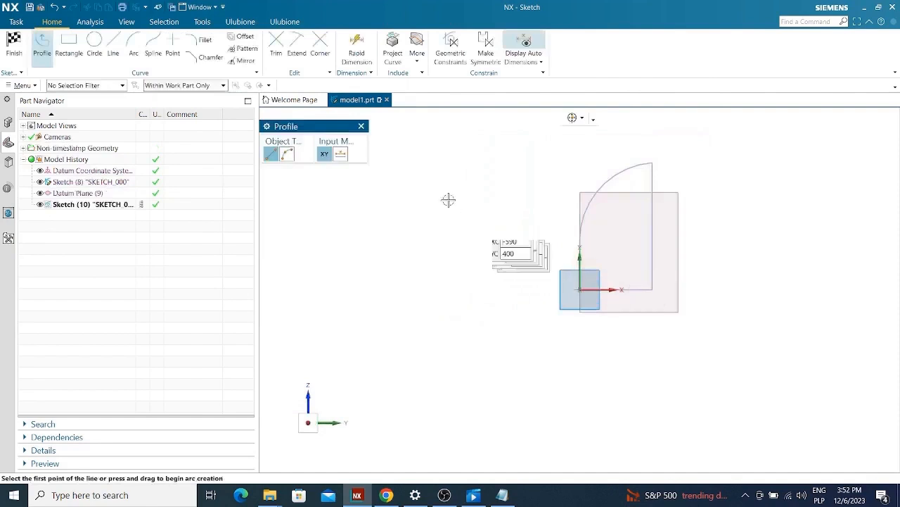
left_click(361, 128)
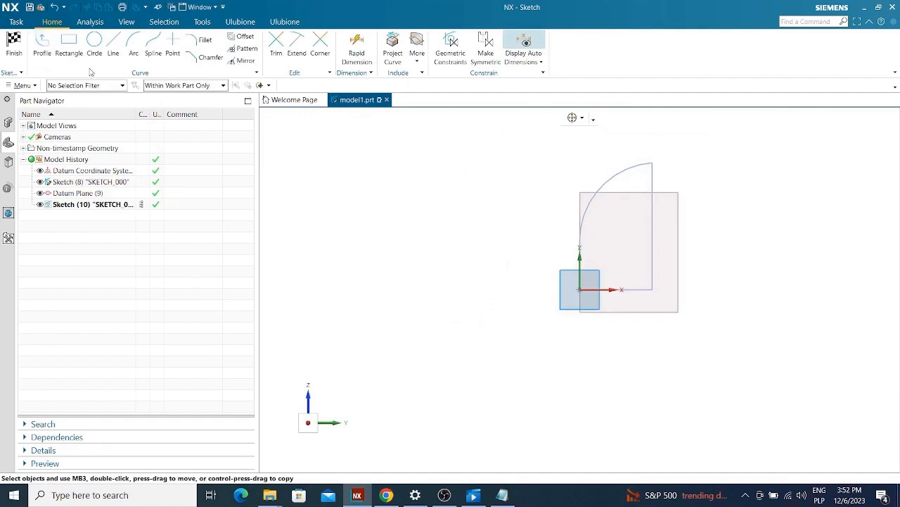
- Sketch a circle about 603 mm in diameter, centred about 860 mm left of and 150 mm above the sketch origin
left_click(94, 44)
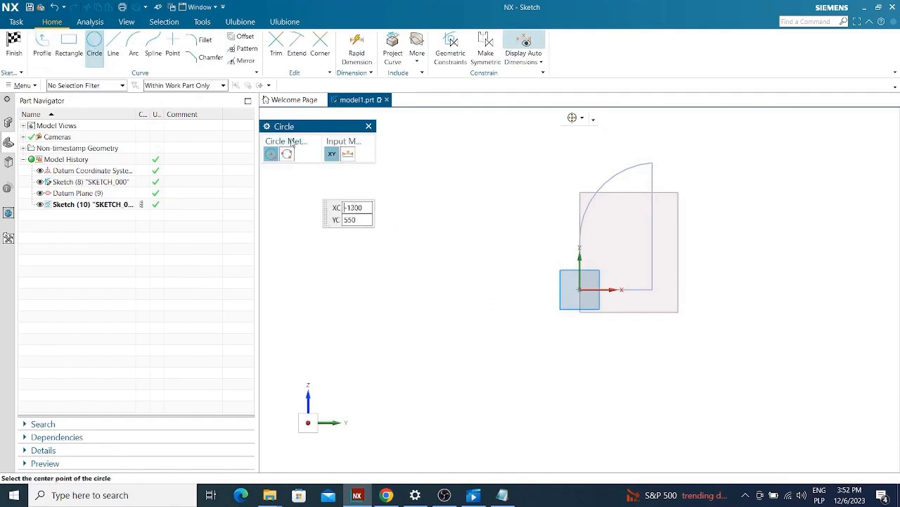
left_click(388, 255)
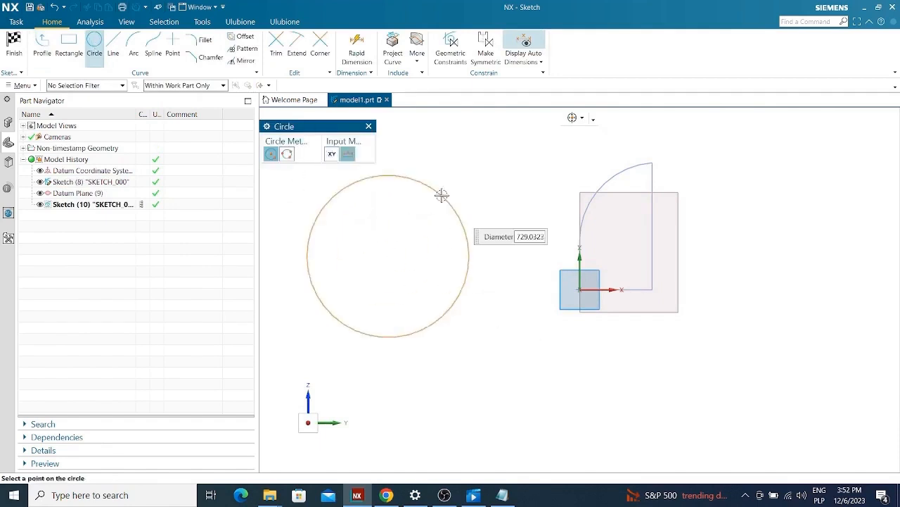
left_click(434, 208)
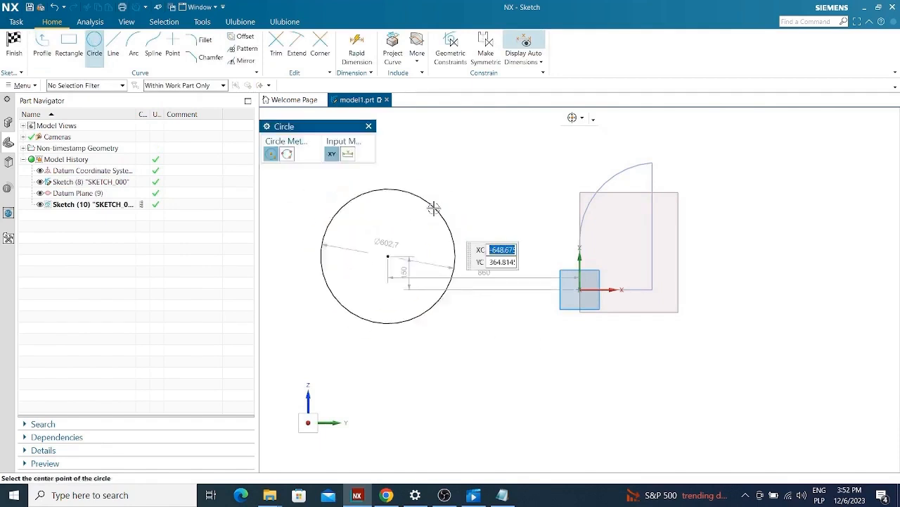
key("Escape")
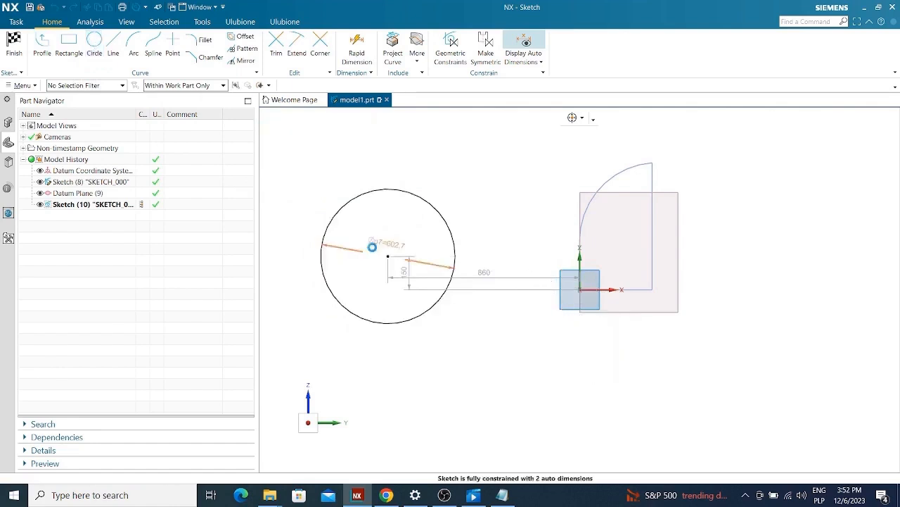
- Set the circle's diameter to 60 mm
double_click(372, 246)
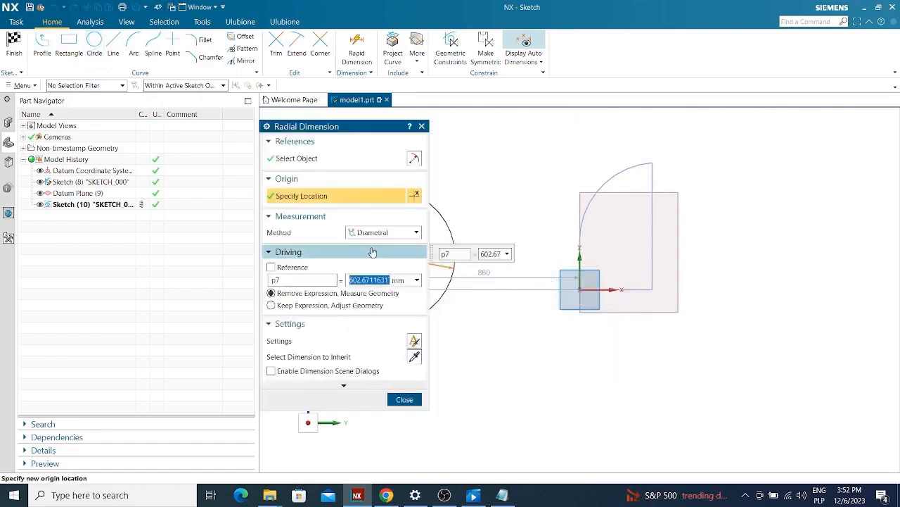
type("60")
key("Return")
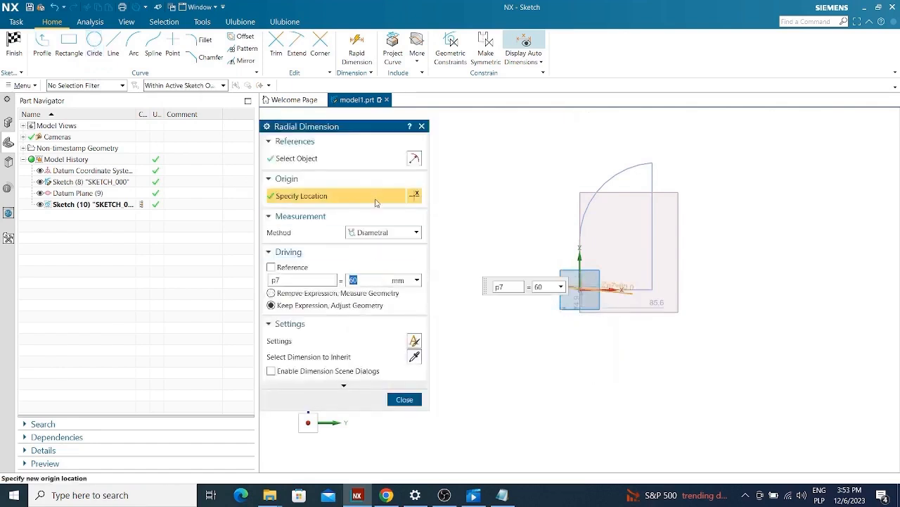
- Change the circle's dimension method to Radial and set the radius to 30 mm
left_click(375, 233)
left_click(372, 244)
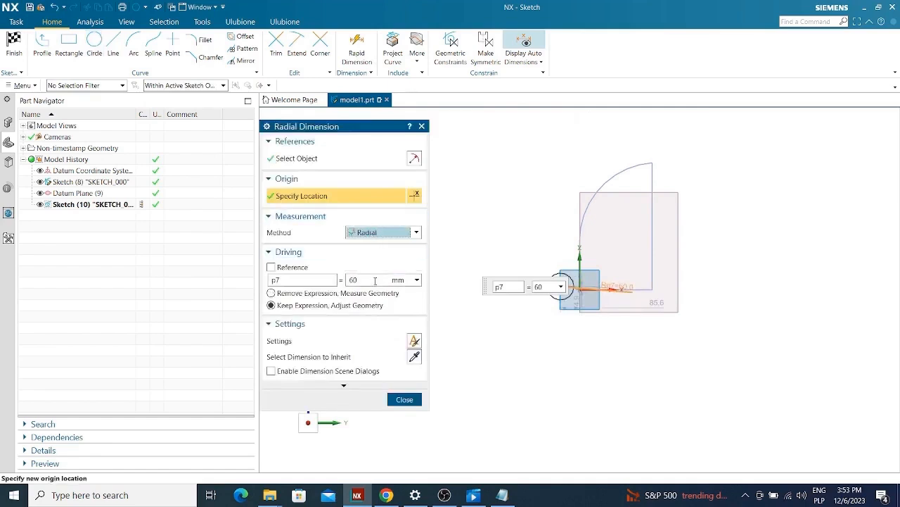
left_click(373, 233)
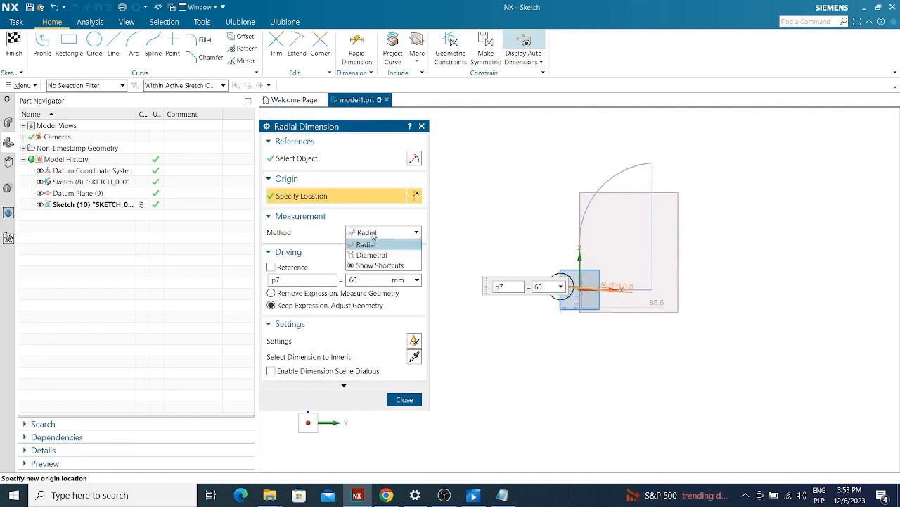
left_click(373, 235)
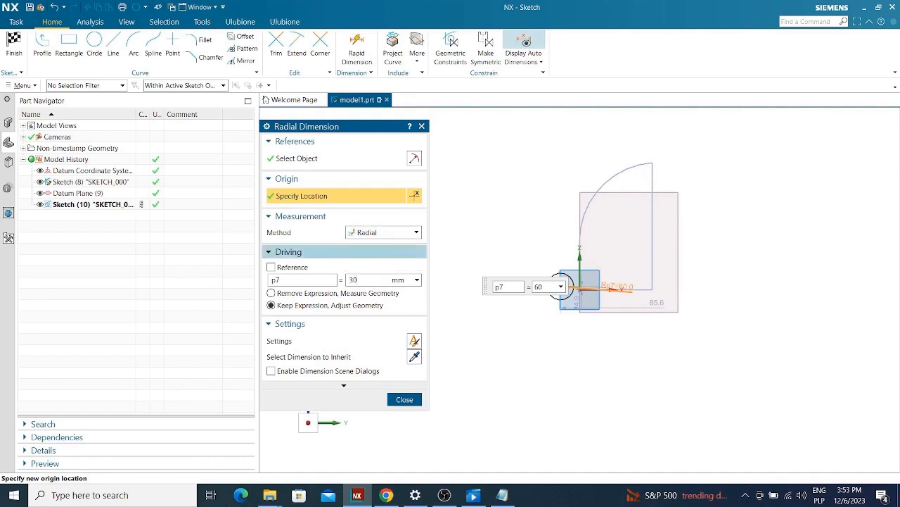
type("30")
key("Return")
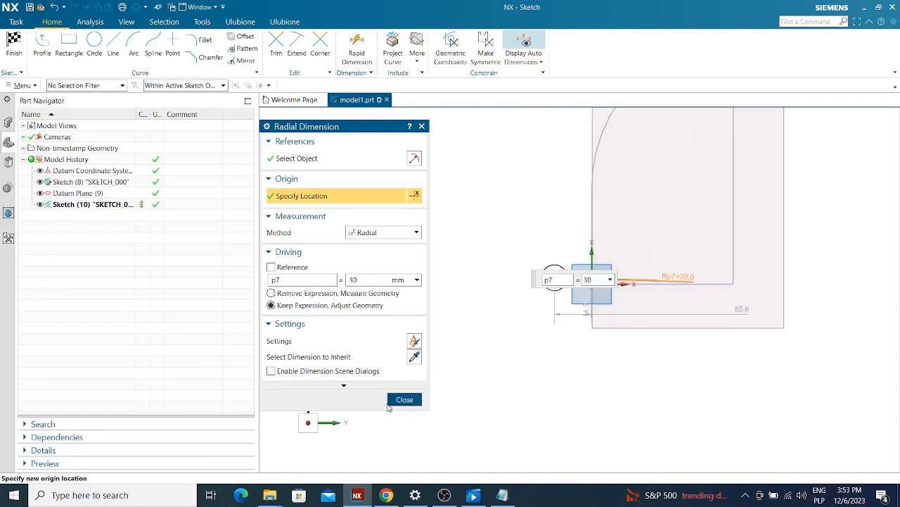
left_click(403, 399)
- Move the radius dimension text above and to the right of the circle, and finish the sketch
scroll(594, 299, "up", 3)
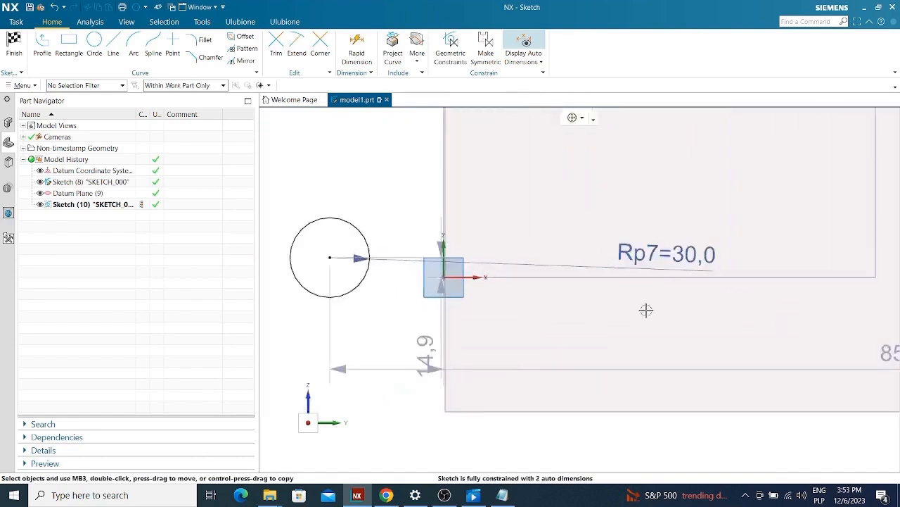
left_click_drag(654, 253, 382, 171)
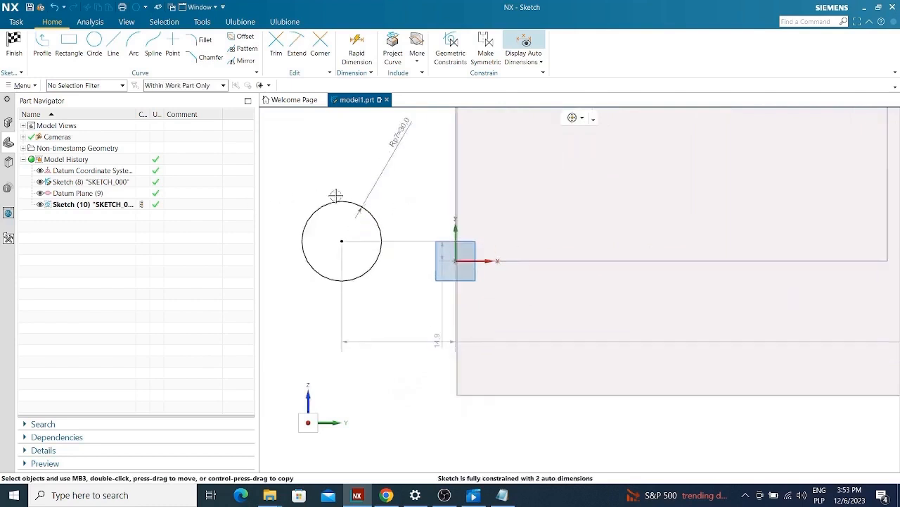
left_click(14, 42)
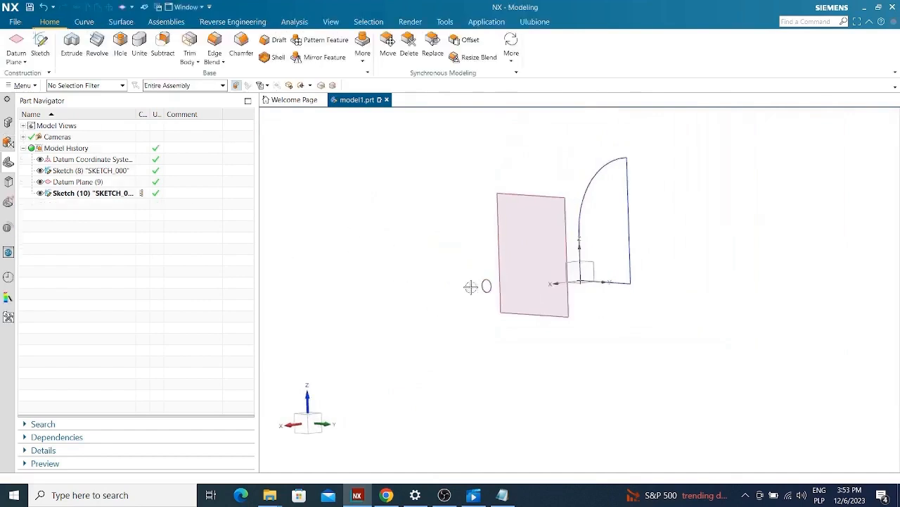
- Select the circle sketch and examine its radius dimension in the feature details
left_click(485, 282)
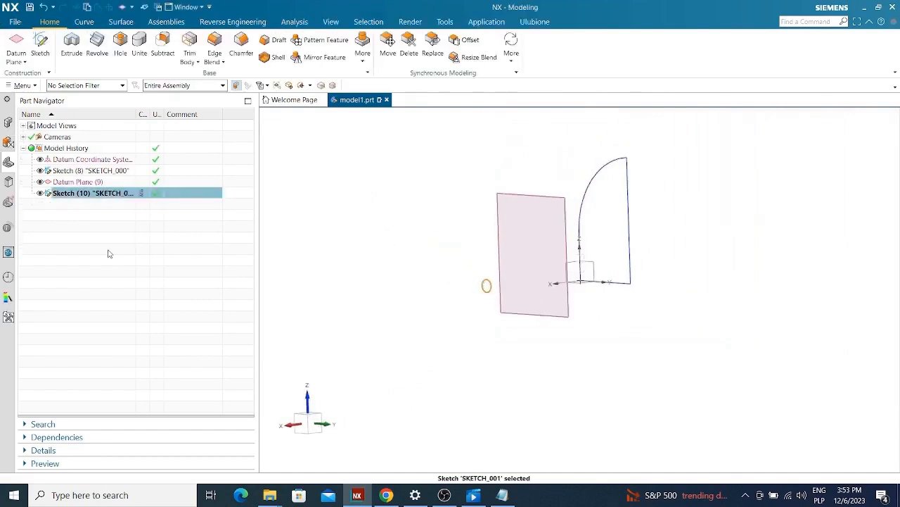
left_click(27, 451)
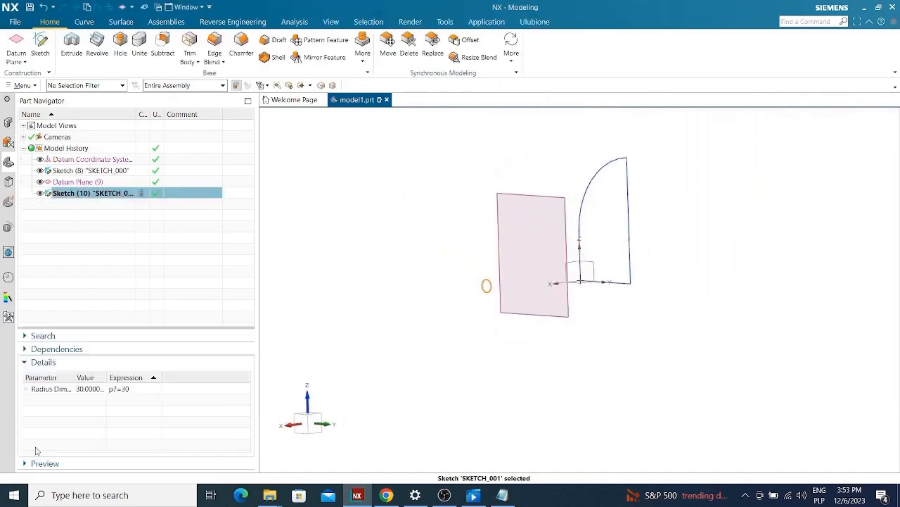
left_click(51, 390)
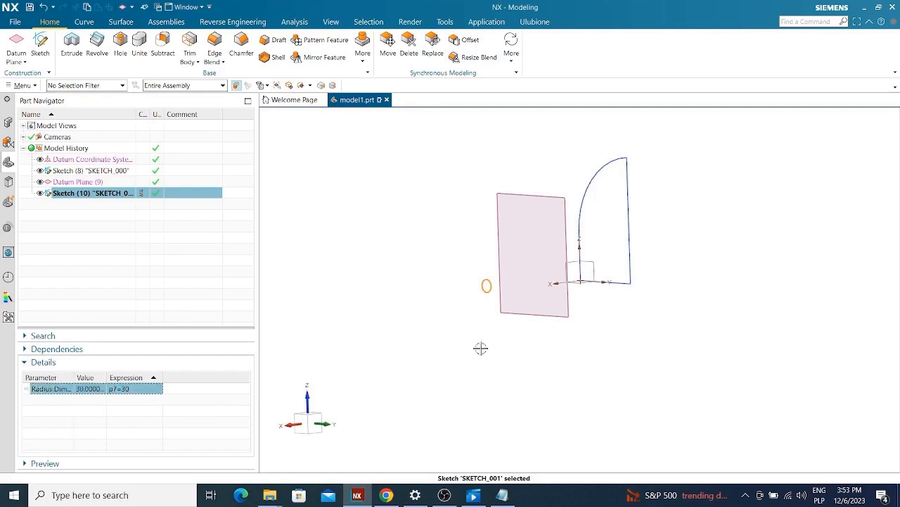
middle_click_drag(488, 303, 496, 301)
scroll(509, 301, "up", 3)
left_click(130, 209)
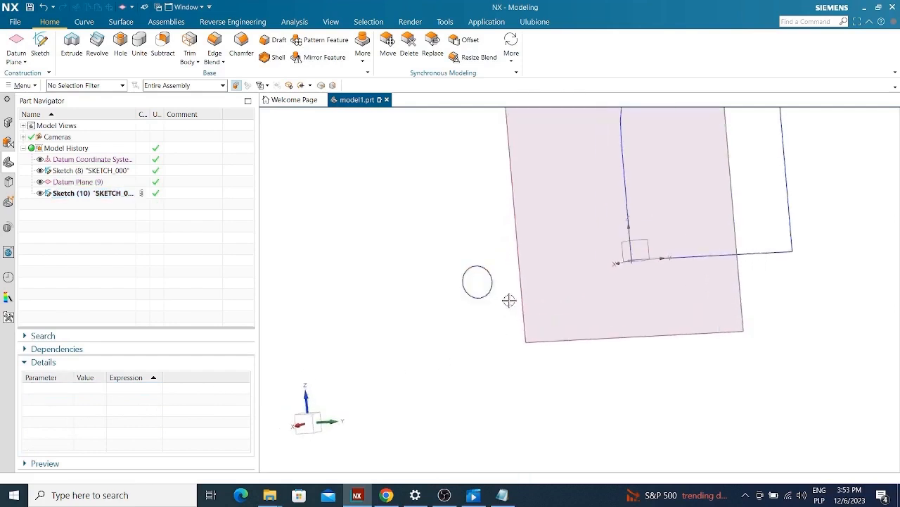
- Reopen the circle sketch for editing and reposition the horizontal centre-to-axis dimension text below the circle
double_click(86, 194)
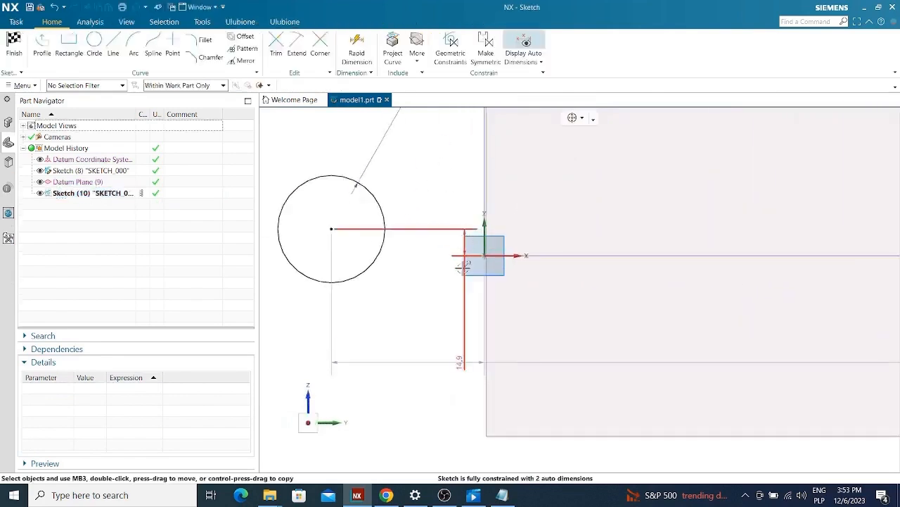
mouse_move(422, 364)
left_mouse_down()
mouse_move(418, 297)
mouse_move(386, 354)
mouse_move(370, 348)
left_mouse_up()
scroll(458, 277, "down", 5)
scroll(430, 231, "up", 4)
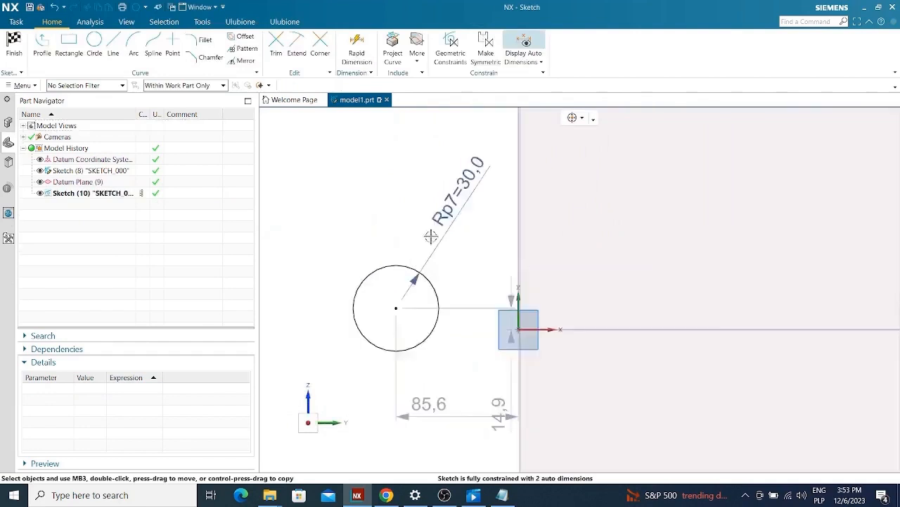
- Constrain the circle's centre coincident with the sketch origin, and finish the sketch
left_click(450, 53)
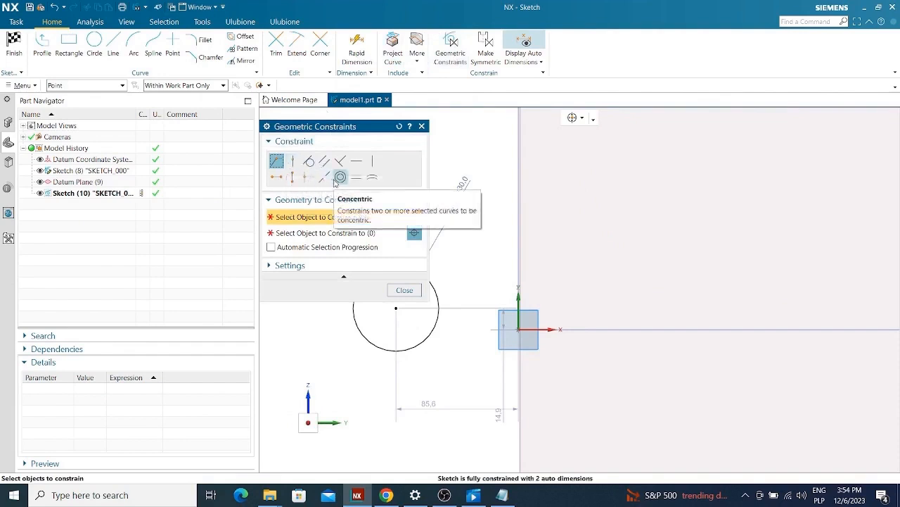
left_click(340, 177)
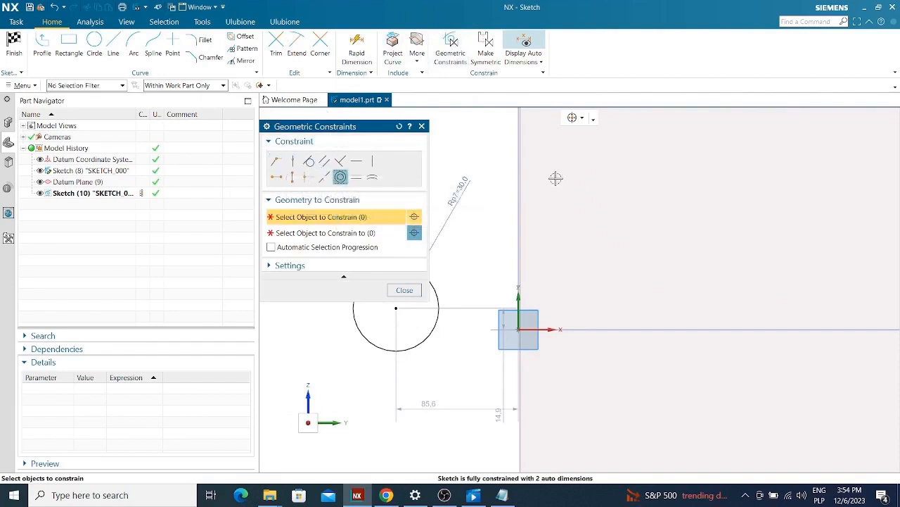
scroll(556, 177, "down", 3)
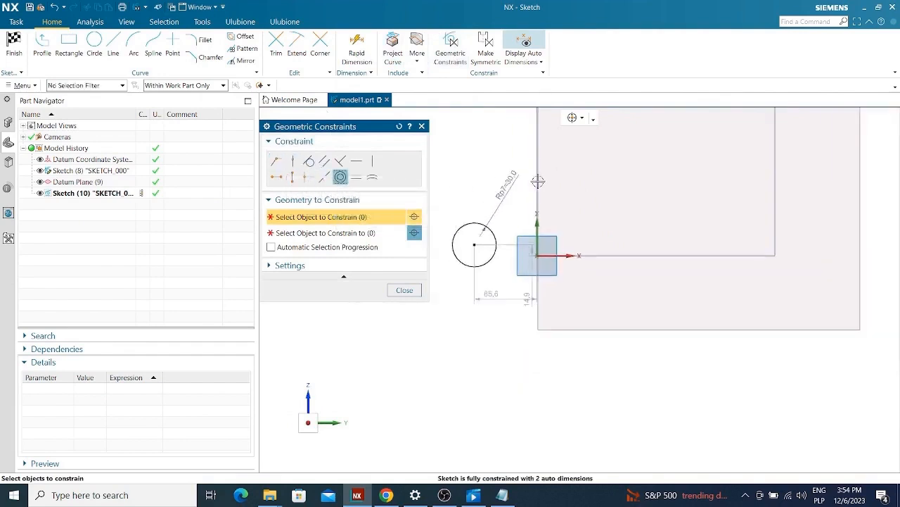
left_click(278, 162)
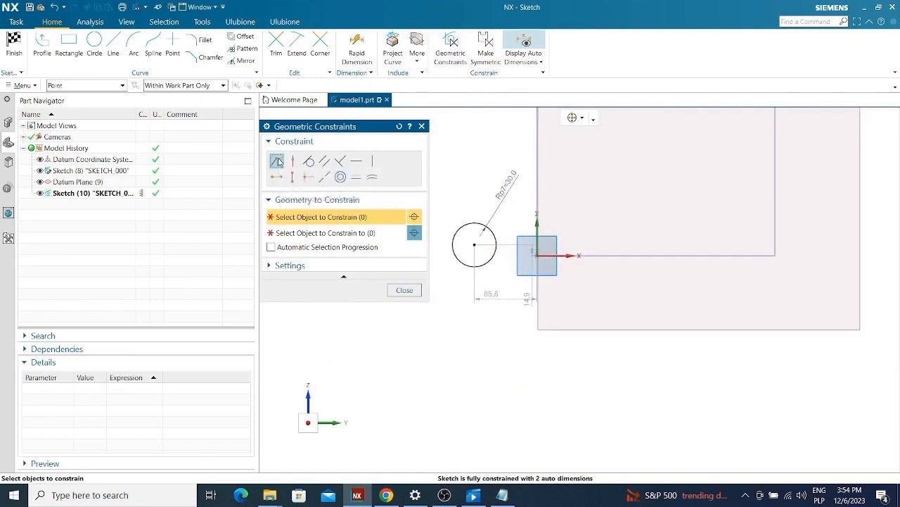
left_click(493, 231)
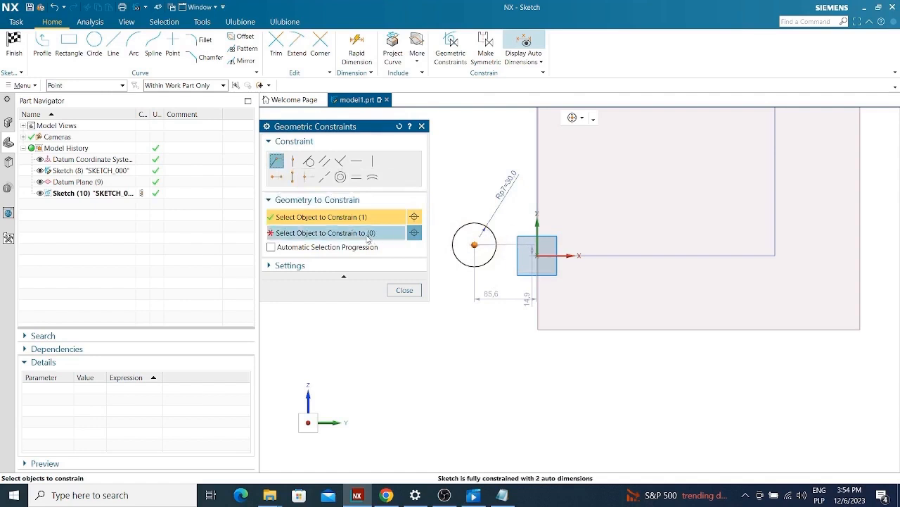
left_click(369, 239)
left_click(537, 255)
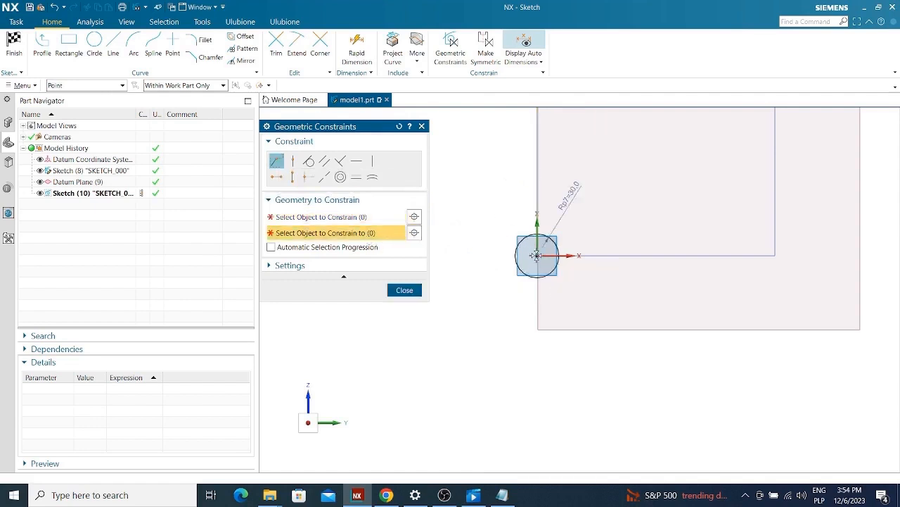
left_click(404, 289)
mouse_move(441, 267)
middle_mouse_down()
mouse_move(468, 231)
mouse_move(542, 219)
mouse_move(556, 341)
mouse_move(513, 307)
mouse_move(464, 313)
mouse_move(436, 295)
middle_mouse_up()
left_click(14, 48)
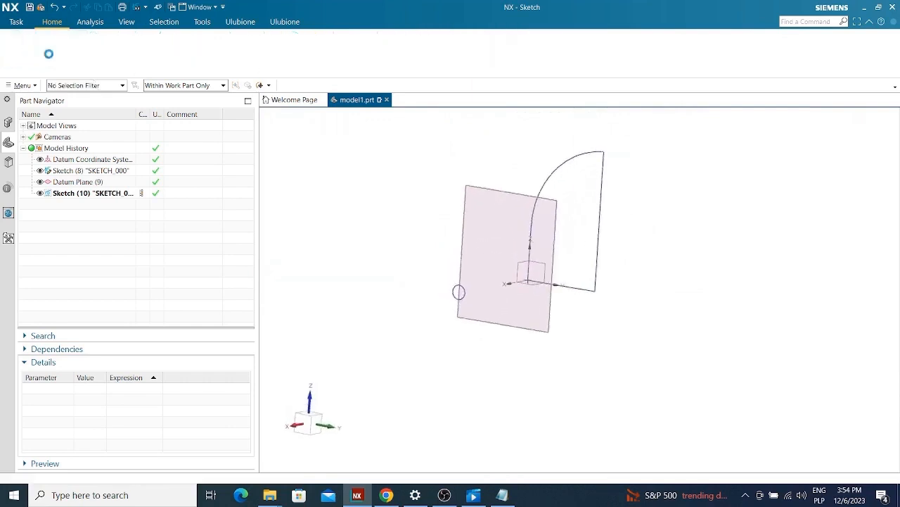
mouse_move(438, 294)
middle_mouse_down()
mouse_move(482, 287)
mouse_move(468, 281)
middle_mouse_up()
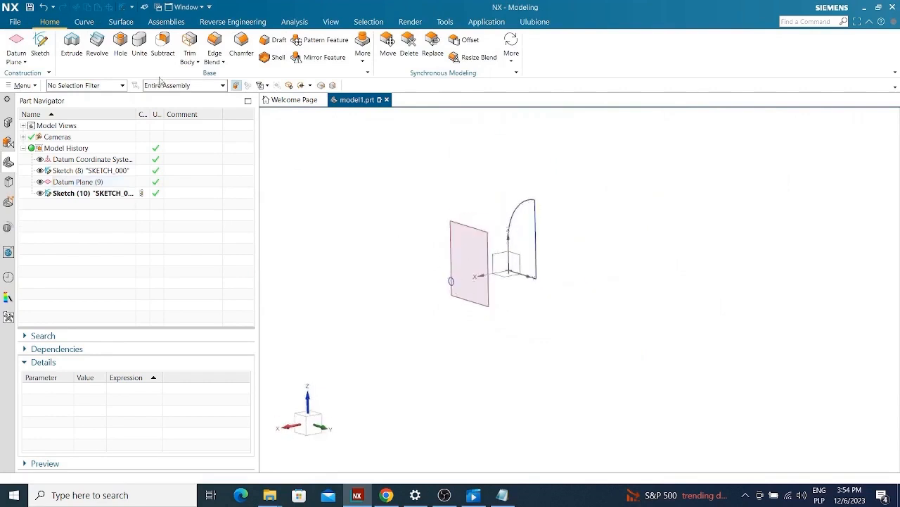
- Extrude the closed line-and-arc profile from 1 mm to 80 mm with no Boolean and the preview enabled
left_click(71, 43)
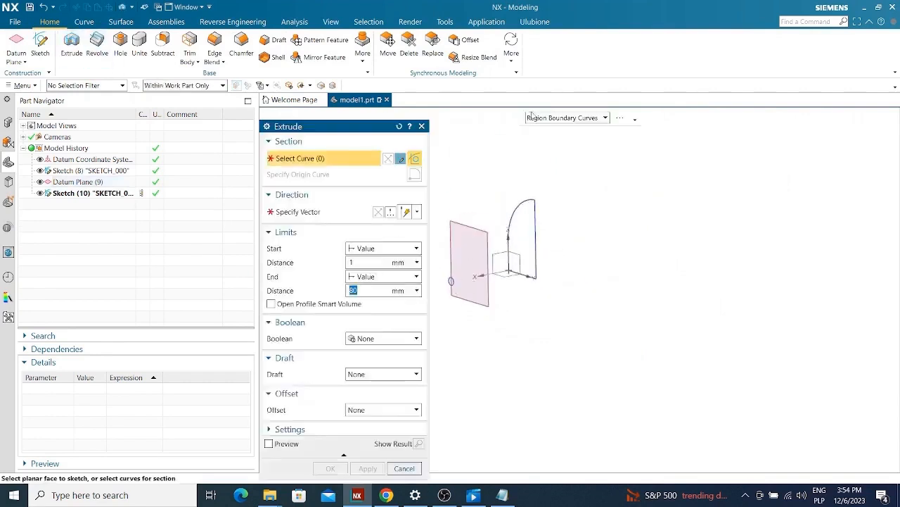
left_click(552, 118)
left_click(570, 145)
left_click(530, 216)
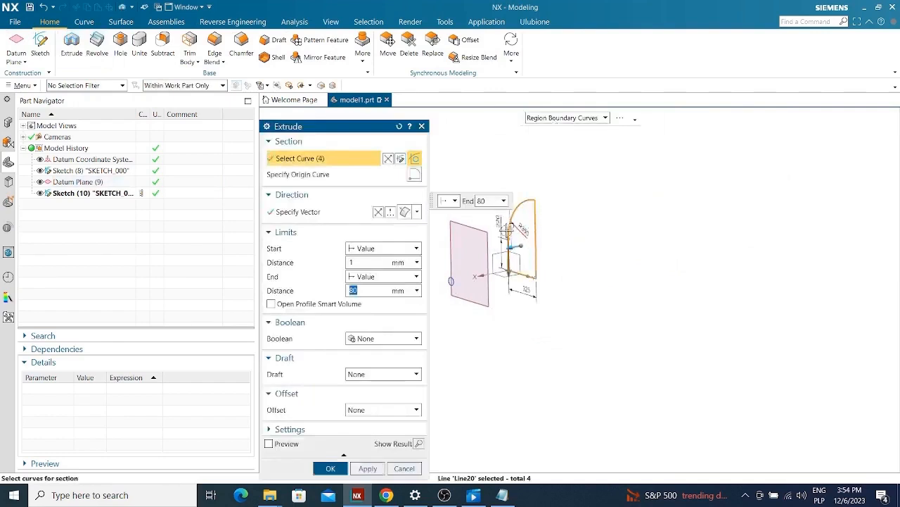
left_click(288, 443)
scroll(512, 261, "up", 5)
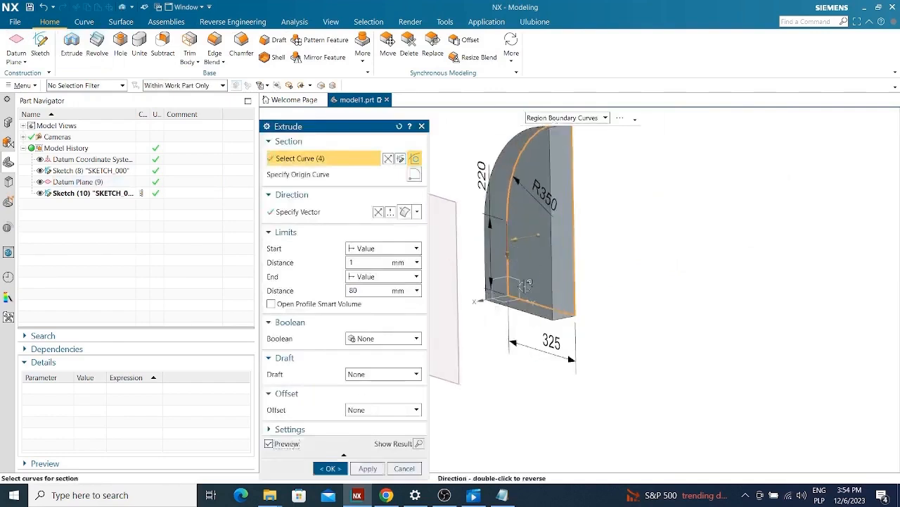
left_click(344, 468)
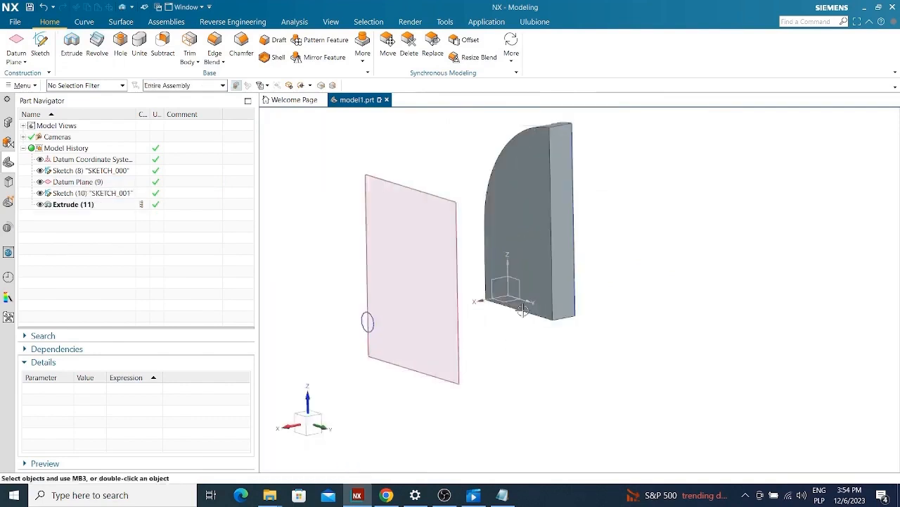
- Extrude the circle on the offset datum plane from 1 mm to 80 mm as a separate cylinder
scroll(428, 394, "down", 3)
left_click(72, 43)
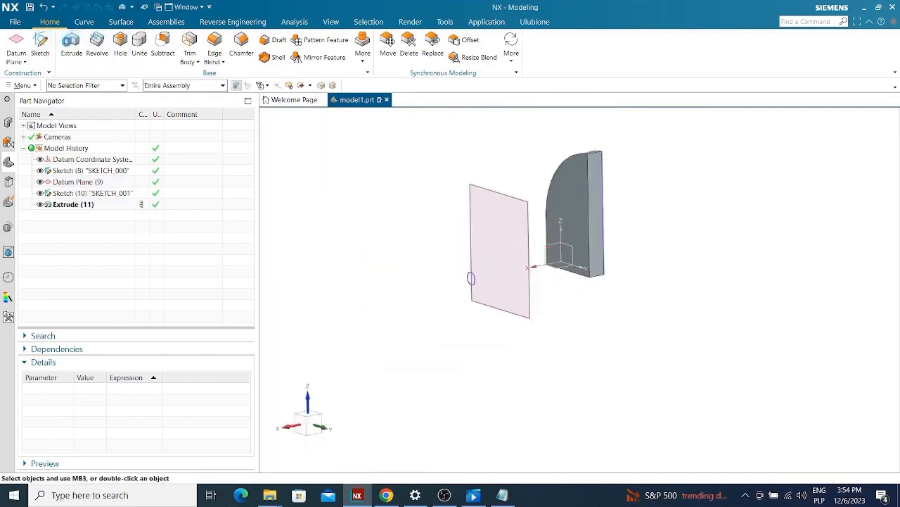
left_click(466, 280)
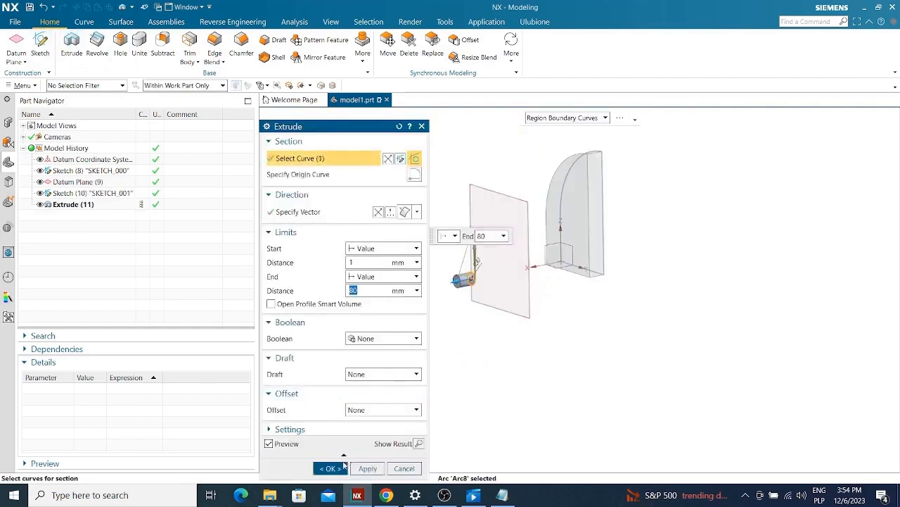
left_click(328, 468)
middle_click_drag(553, 271, 507, 310)
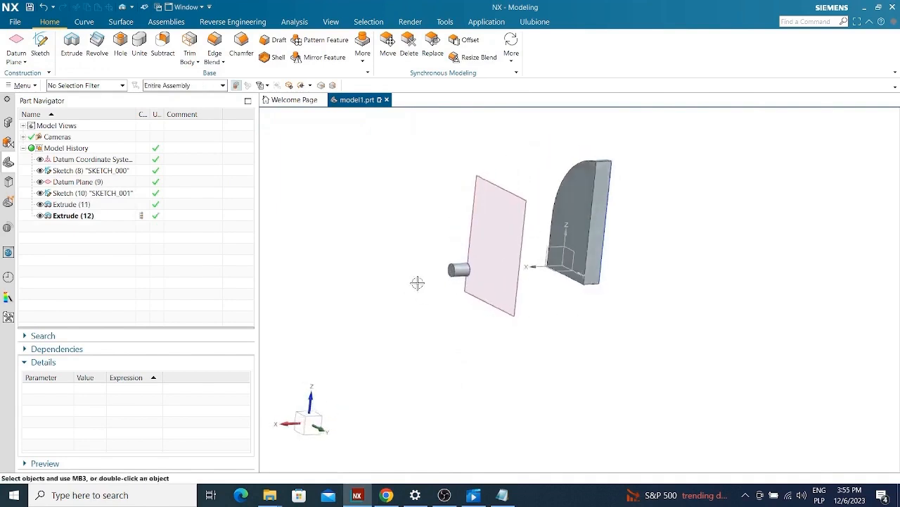
- Set the offset of the circle's datum plane to 50 mm and inspect the cylinder's position against the plate
left_click(78, 183)
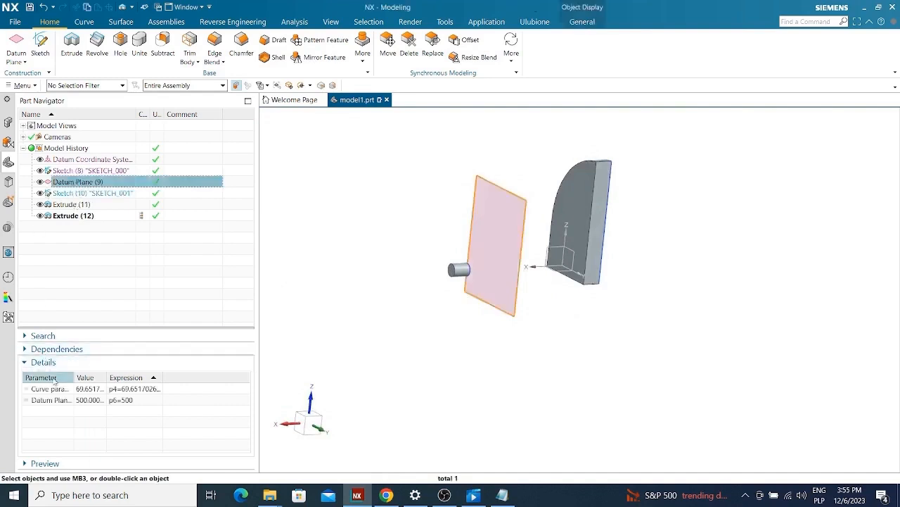
double_click(120, 399)
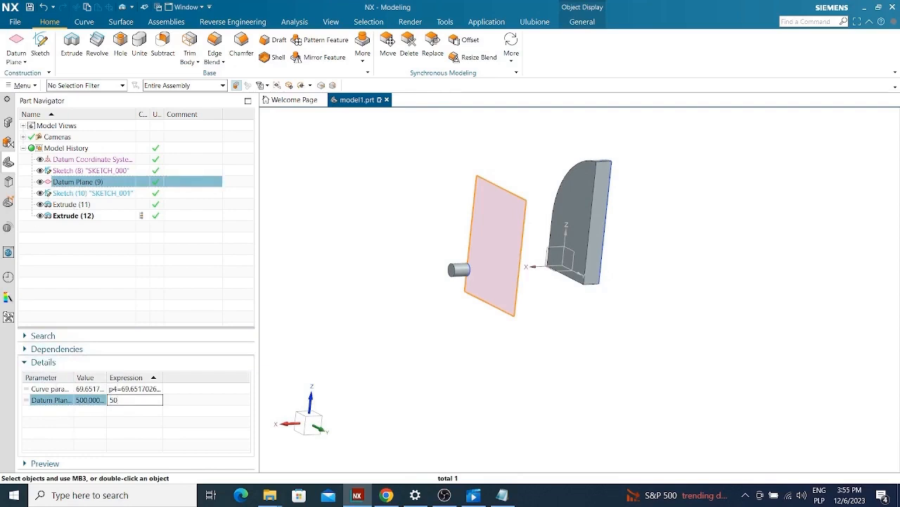
key("Return")
middle_click_drag(535, 296, 588, 294)
scroll(588, 294, "up", 5)
scroll(556, 310, "down", 4)
scroll(529, 341, "up", 4)
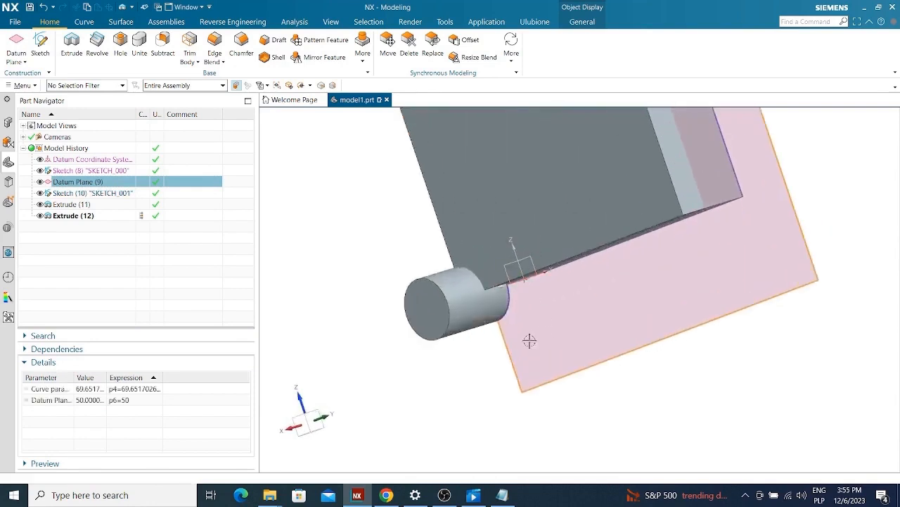
- Set the datum plane's offset to 80 mm and inspect where the cylinder meets the plate
left_click(137, 404)
left_click(137, 404)
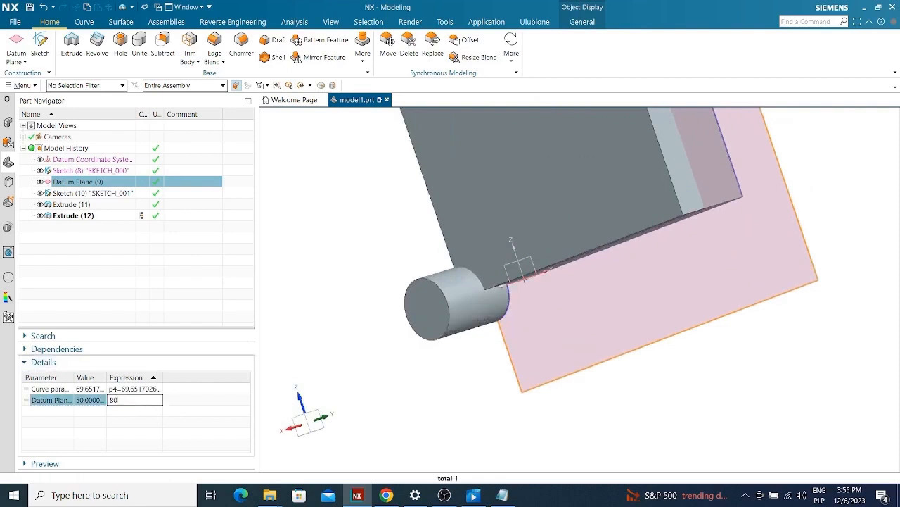
type("80")
key("Return")
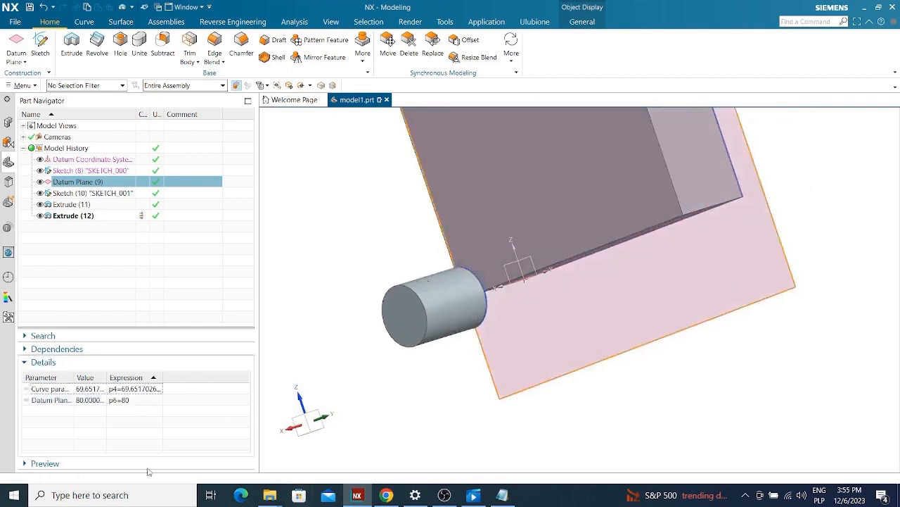
scroll(442, 317, "down", 3)
middle_click_drag(443, 317, 427, 278)
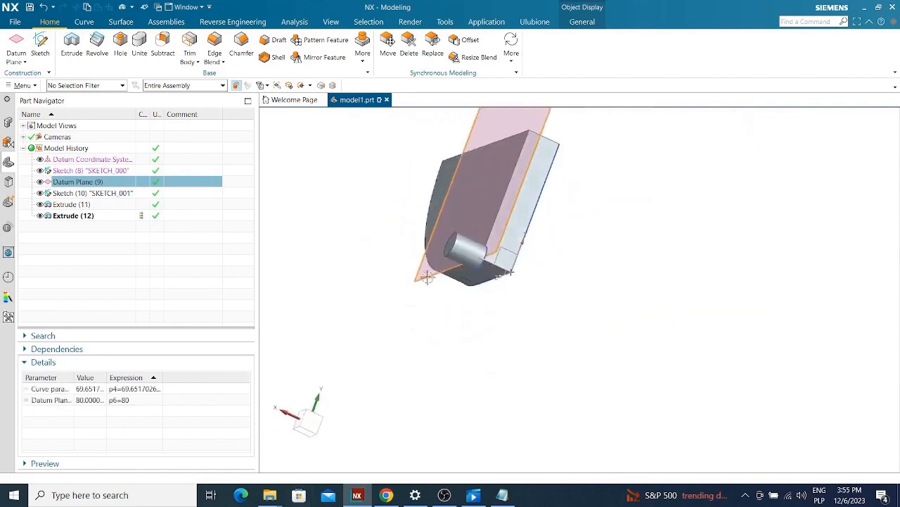
- Set the datum plane's offset back to 500 mm and inspect both bodies
double_click(127, 402)
key("Return")
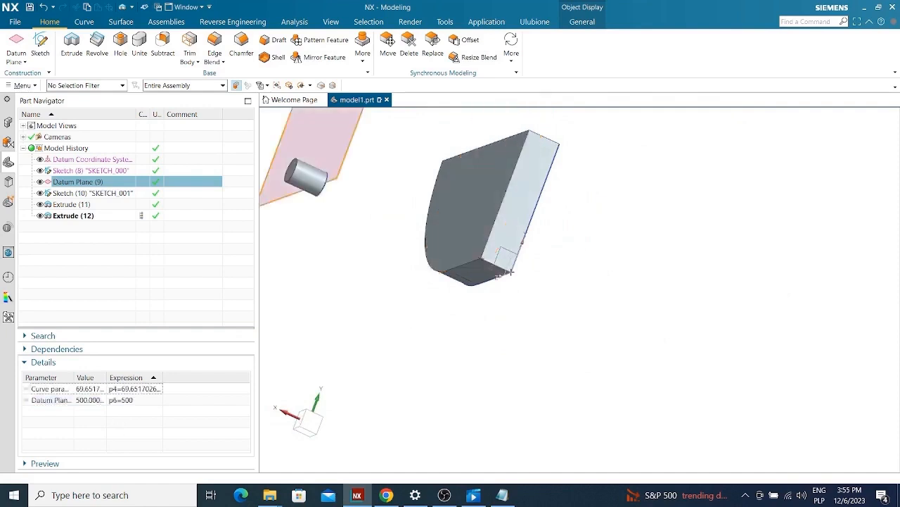
scroll(499, 302, "down", 3)
middle_click_drag(499, 302, 524, 285)
scroll(476, 188, "up", 3)
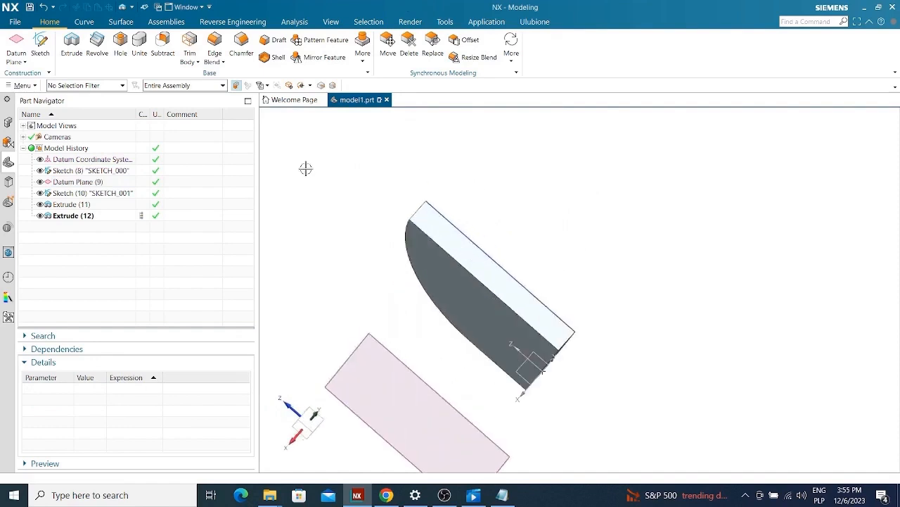
left_click(40, 44)
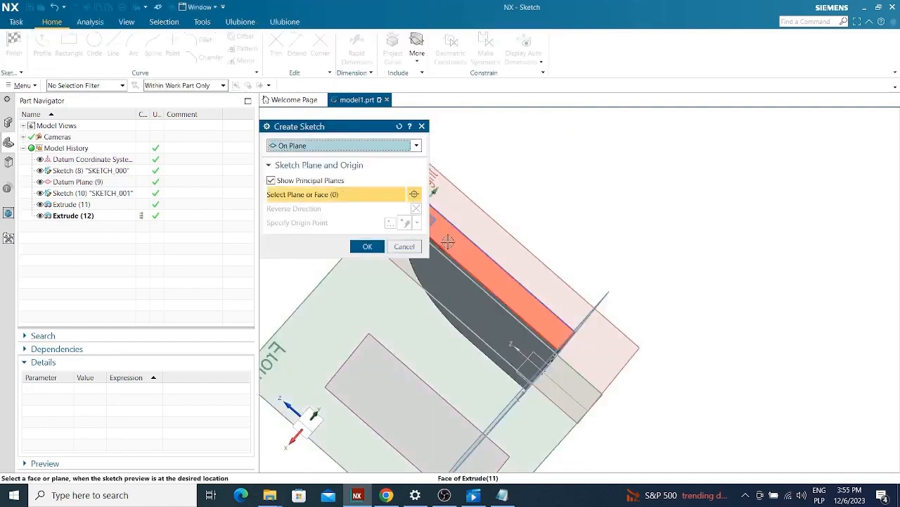
scroll(556, 204, "down", 3)
scroll(544, 208, "up", 2)
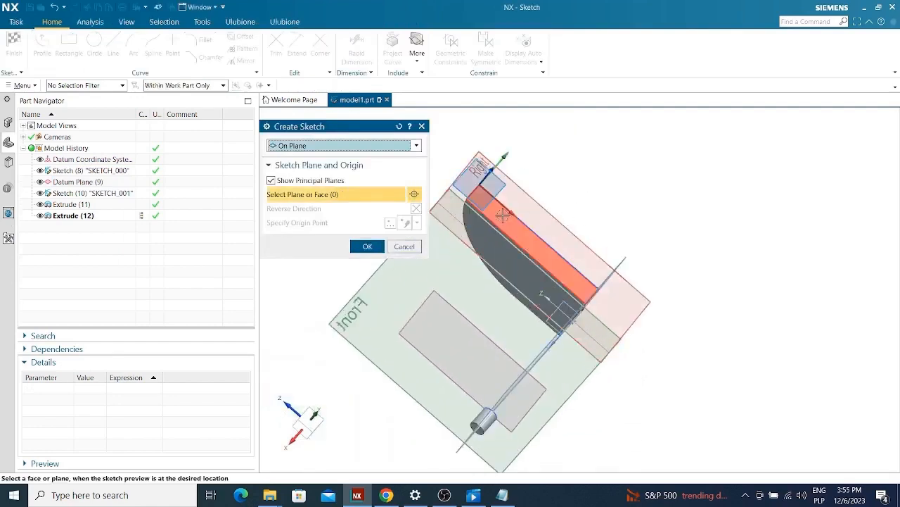
left_click(507, 215)
mouse_move(575, 260)
middle_mouse_down()
mouse_move(535, 267)
mouse_move(450, 256)
middle_mouse_up()
left_click(414, 248)
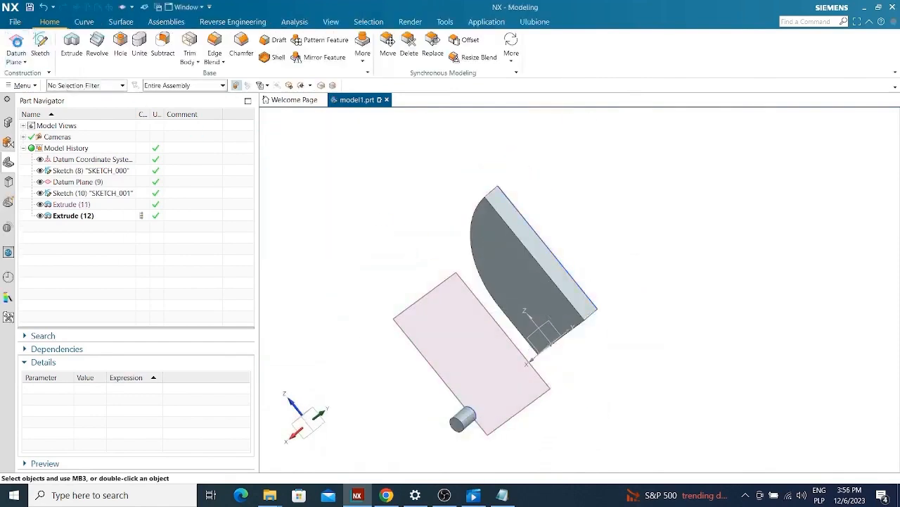
- Create an At Distance datum plane 0 mm from the long, narrow flat side face of the extruded profile
left_click(15, 44)
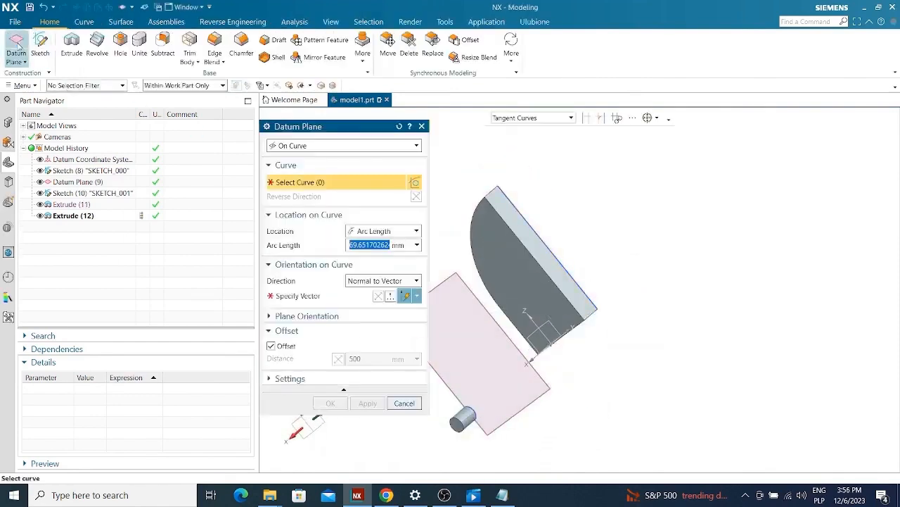
left_click(290, 148)
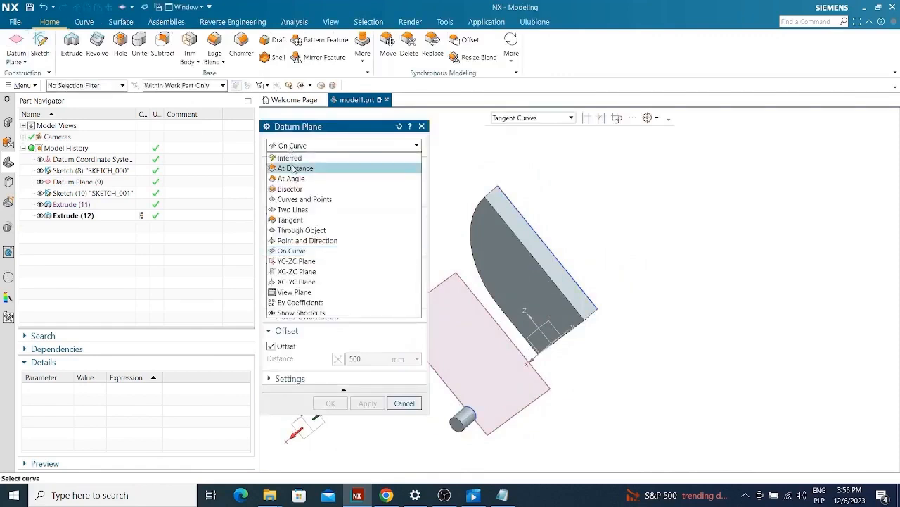
left_click(295, 168)
left_click(513, 219)
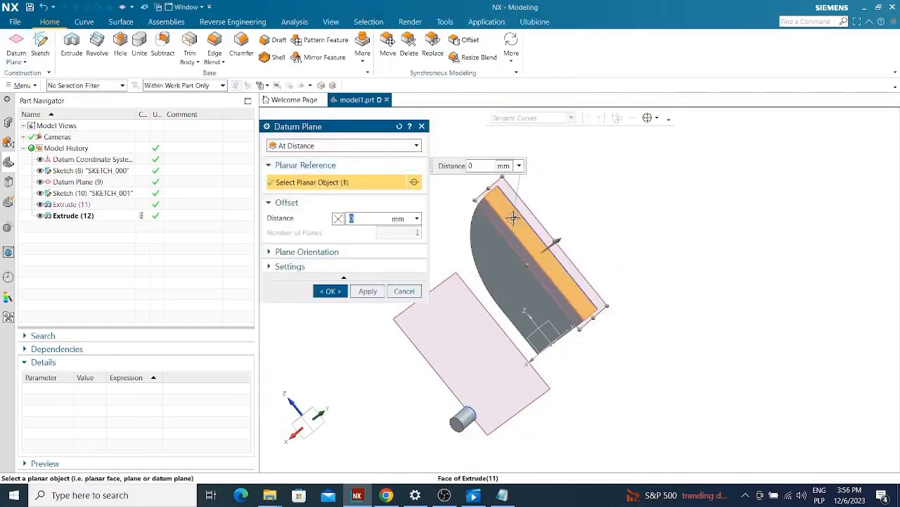
left_click(330, 290)
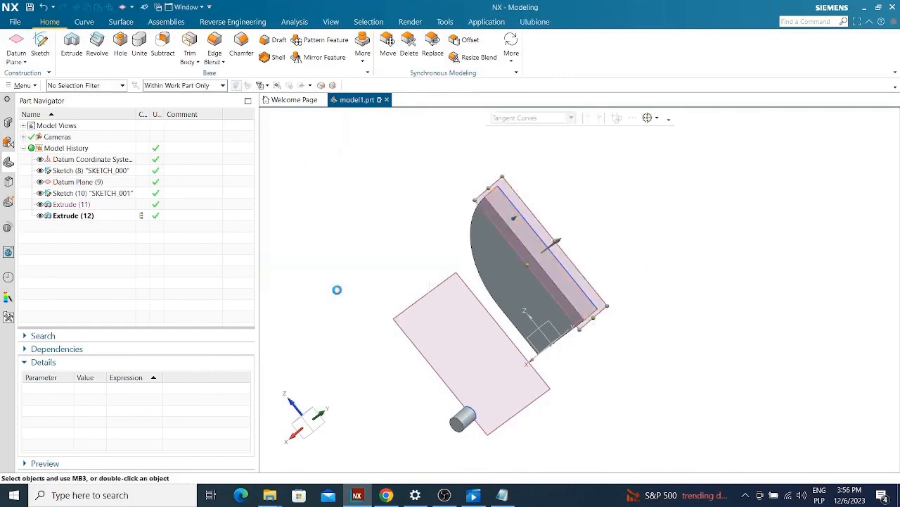
mouse_move(440, 227)
middle_mouse_down()
mouse_move(392, 197)
mouse_move(388, 230)
middle_mouse_up()
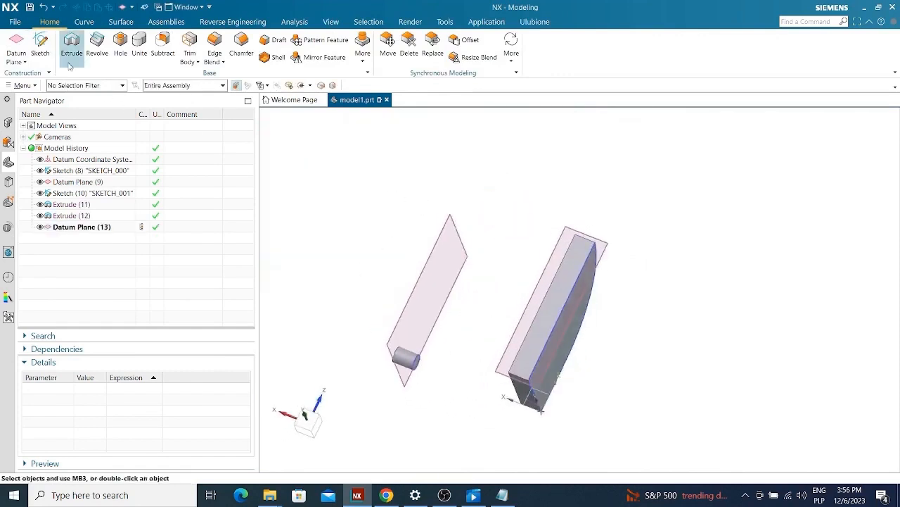
- Start a new sketch on the datum plane lying on the plate's narrow side face
left_click(40, 46)
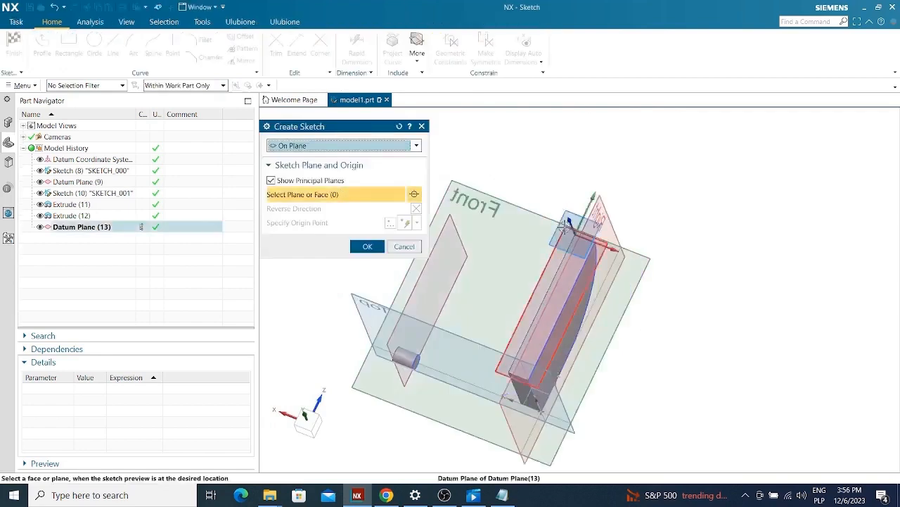
left_click(562, 228)
left_click(366, 247)
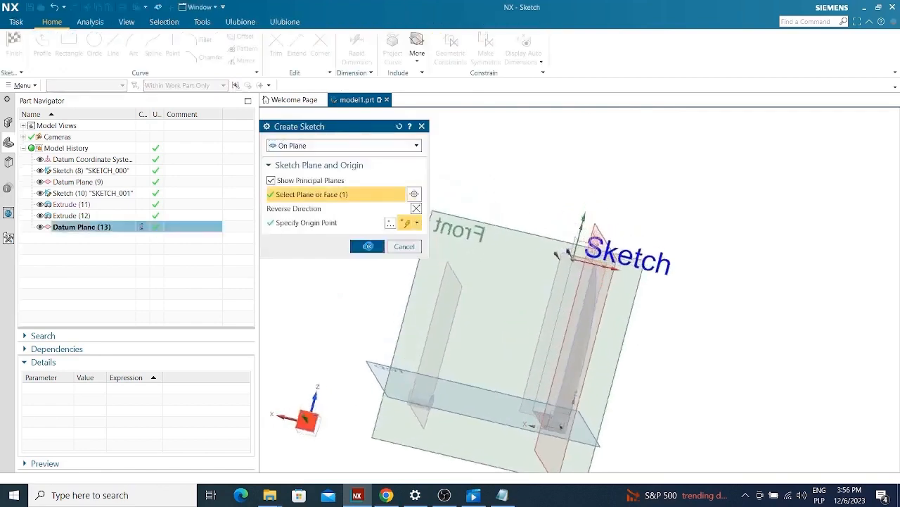
scroll(470, 211, "down", 2)
scroll(539, 277, "up", 4)
scroll(540, 163, "down", 5)
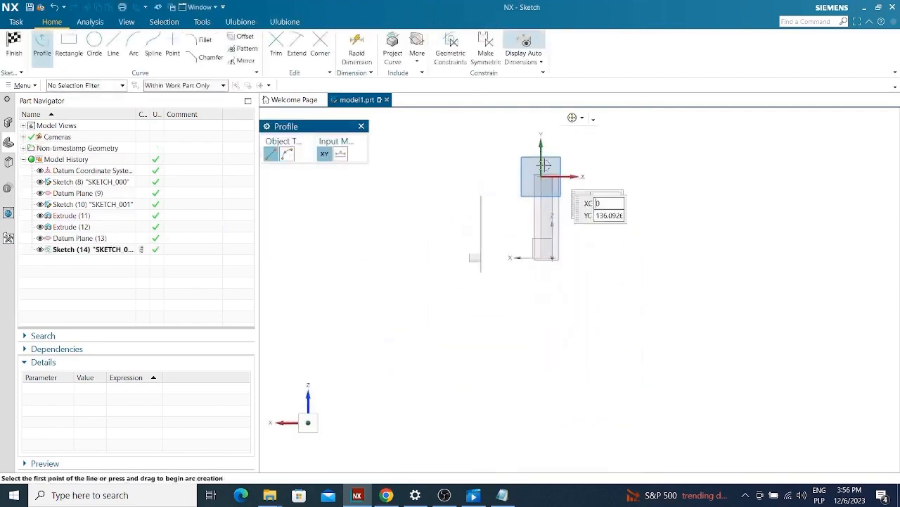
scroll(573, 244, "up", 4)
scroll(486, 281, "down", 3)
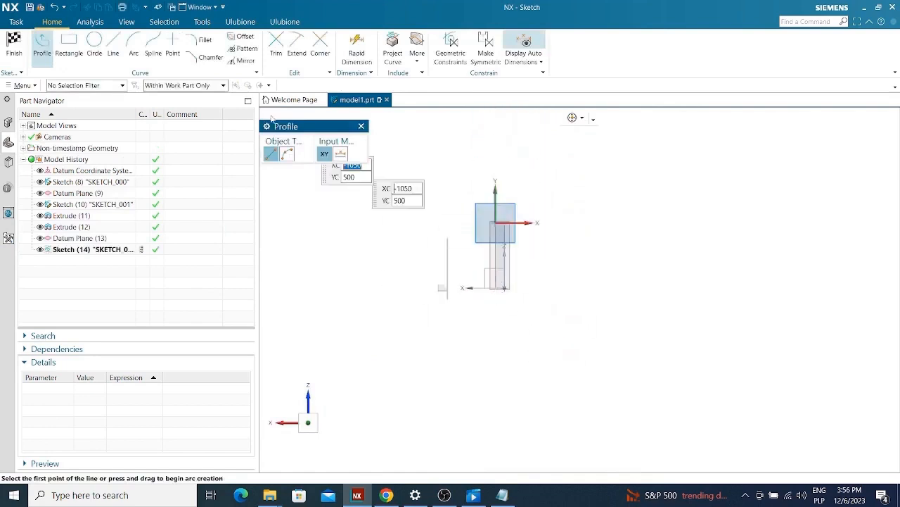
- Draw a two-point rectangle about 1310 mm by 750 mm beside the existing body, and undo it
left_click(69, 45)
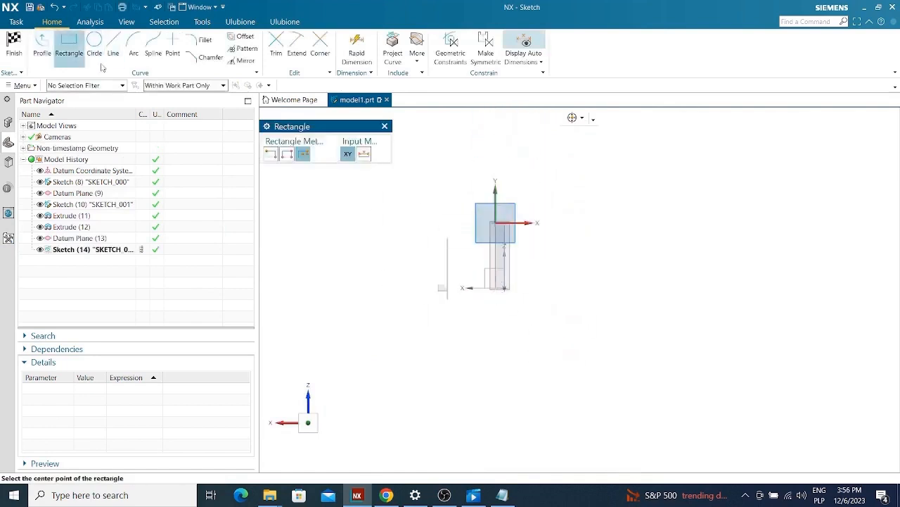
left_click(269, 159)
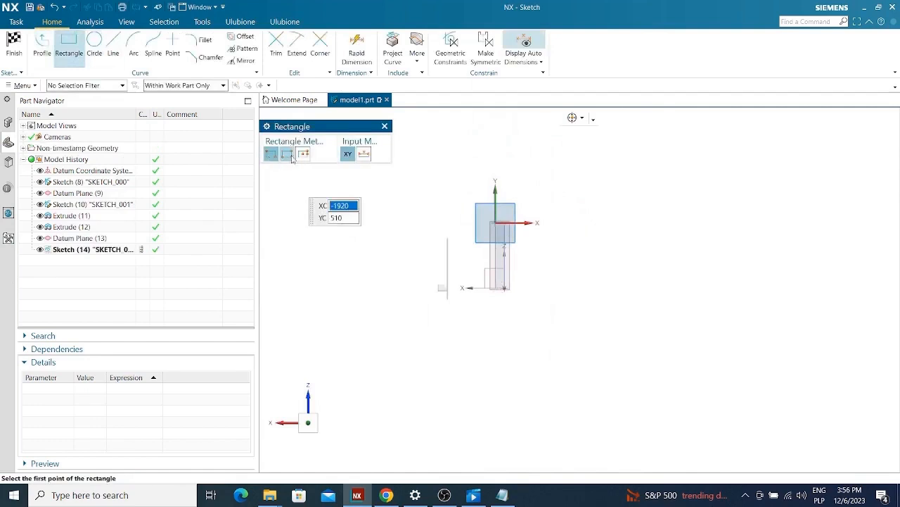
left_click(574, 154)
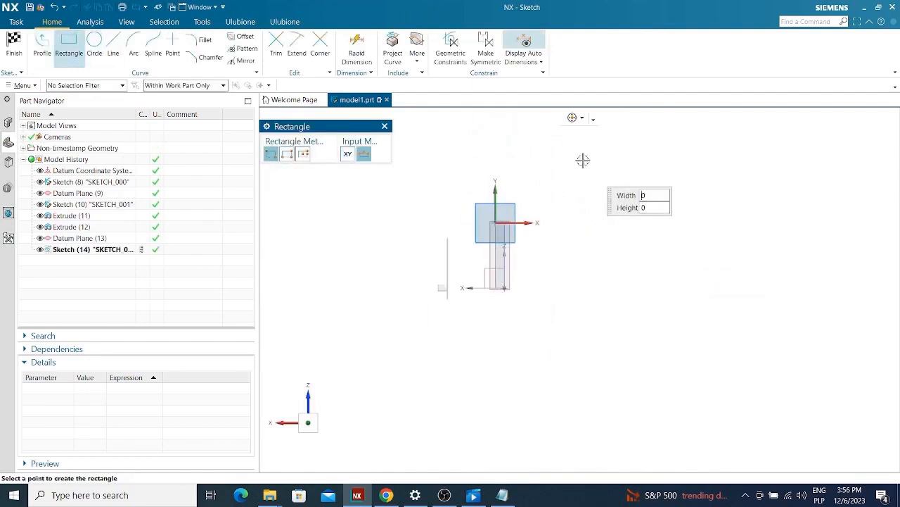
left_click(725, 240)
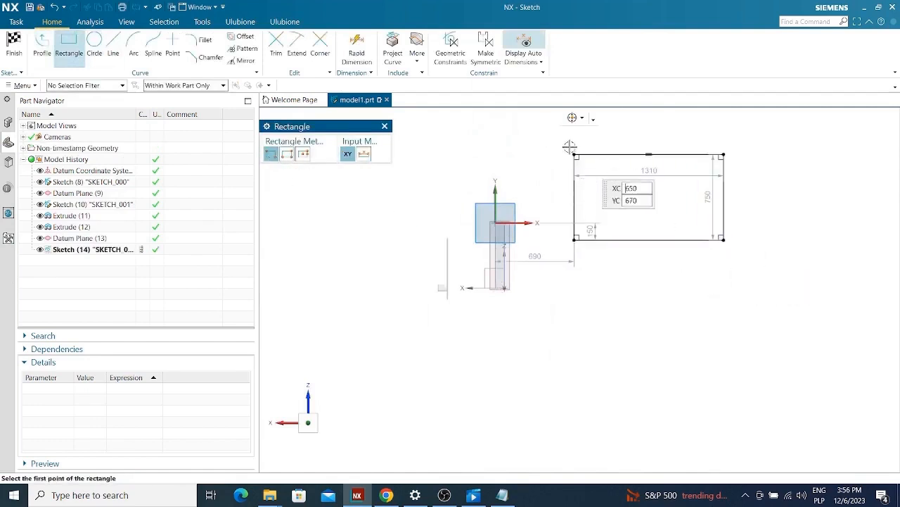
key("Escape")
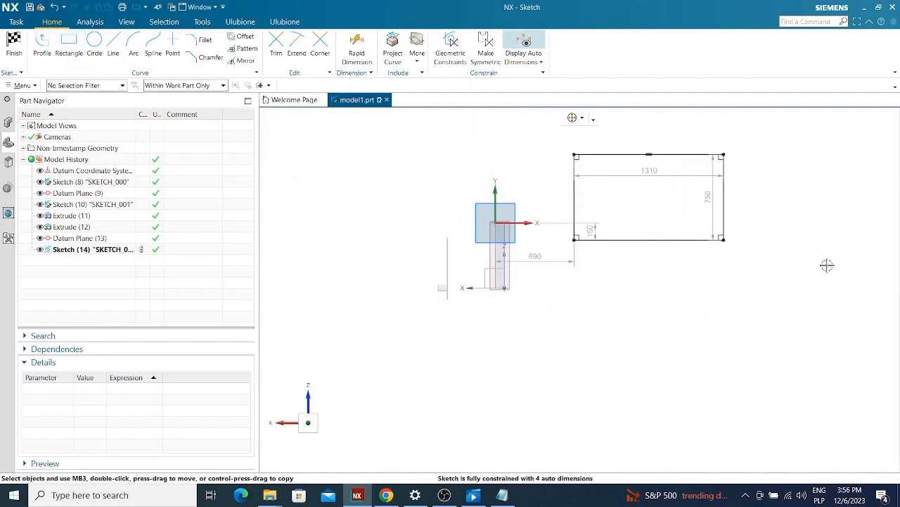
key("ctrl+z")
- Draw a three-point rectangle about 1540 mm wide and 930 mm high beside the existing body, and undo it
left_click(69, 46)
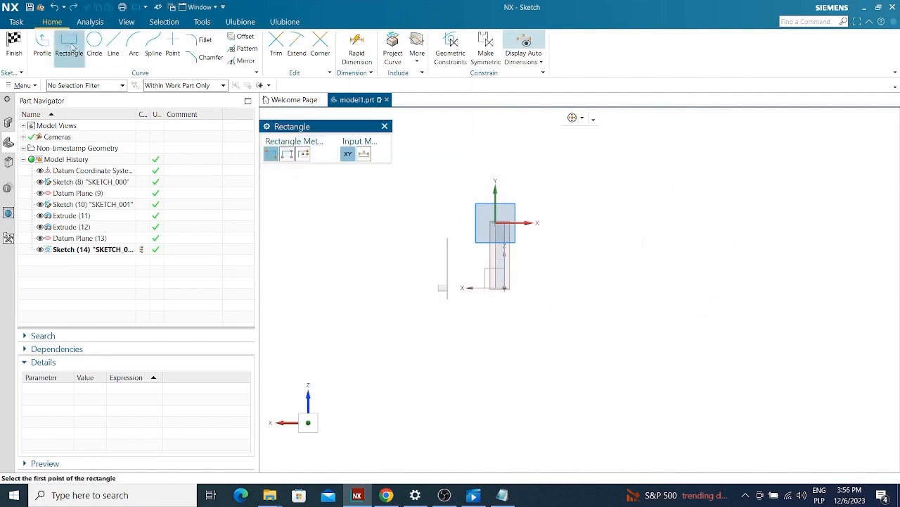
left_click(286, 153)
left_click(568, 170)
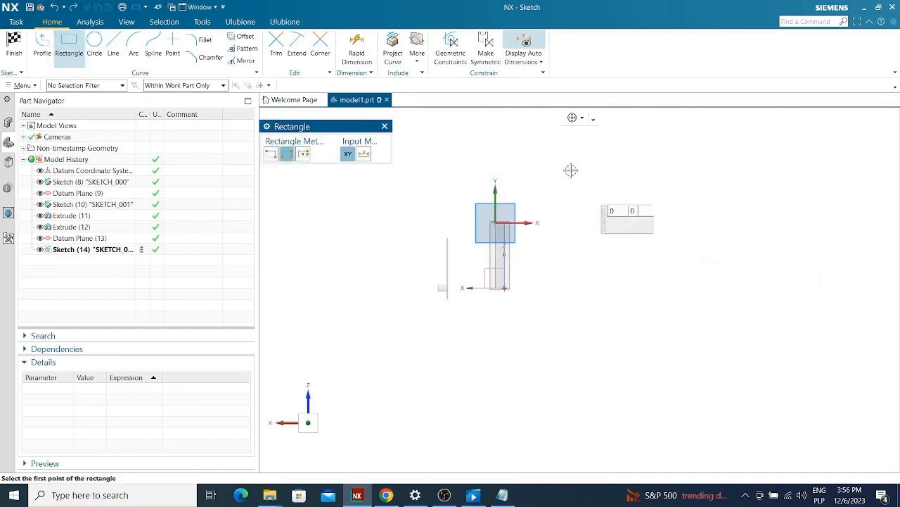
left_click(744, 169)
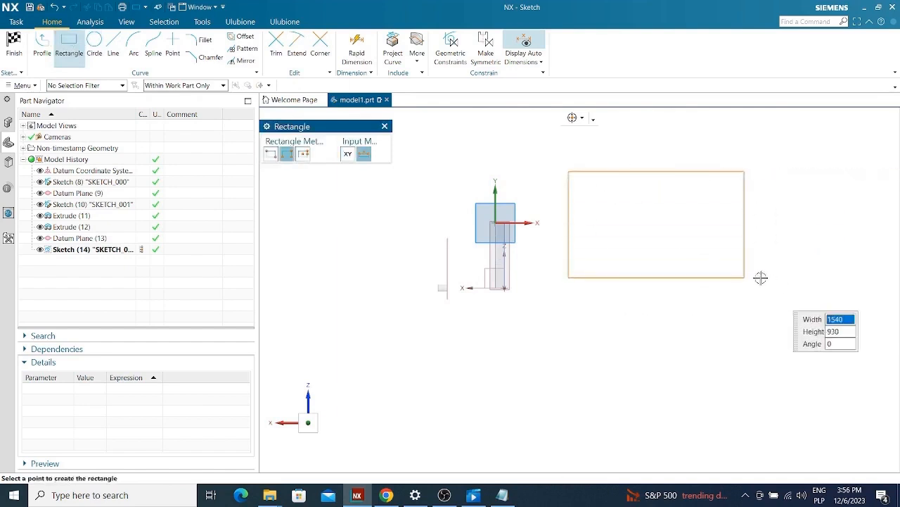
left_click(761, 277)
key("Escape")
key("ctrl+z")
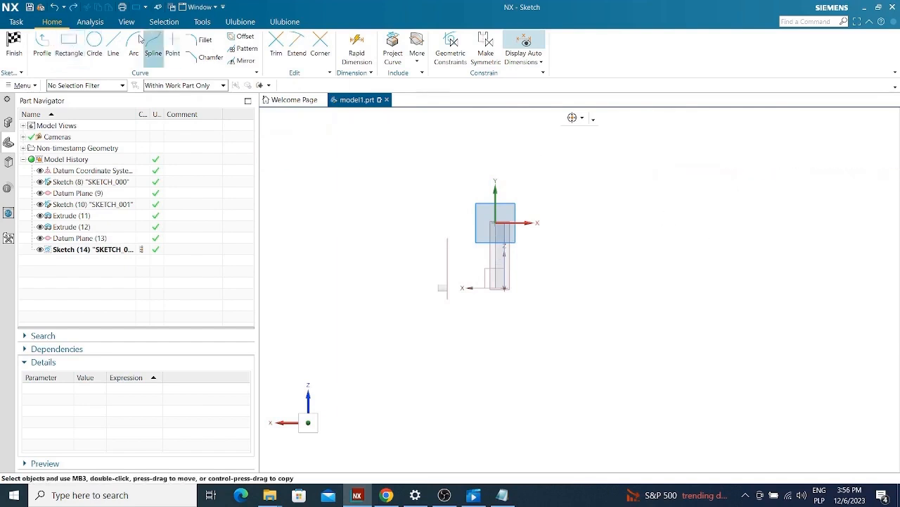
- Draw a rectangle from its center beside the existing body, with width 1000 mm, height 200 mm and angle 90°
left_click(75, 41)
left_click(304, 154)
left_click(634, 220)
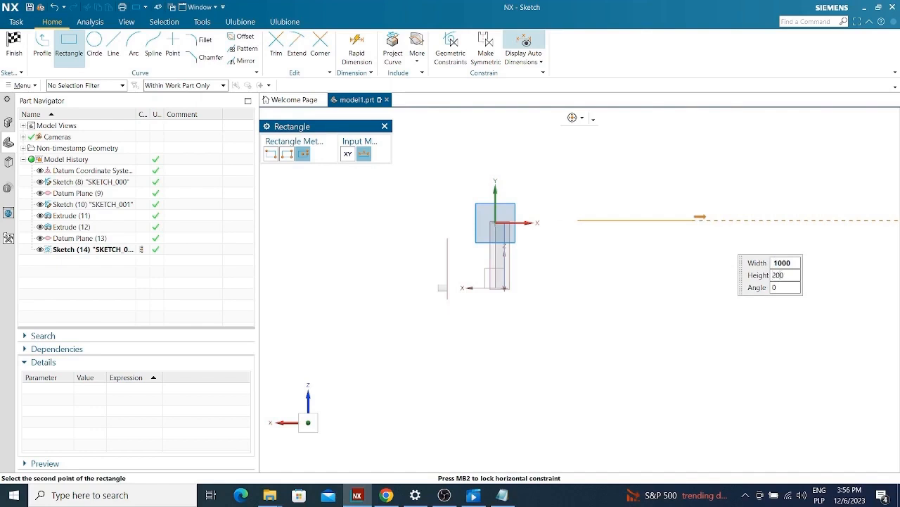
key("Tab")
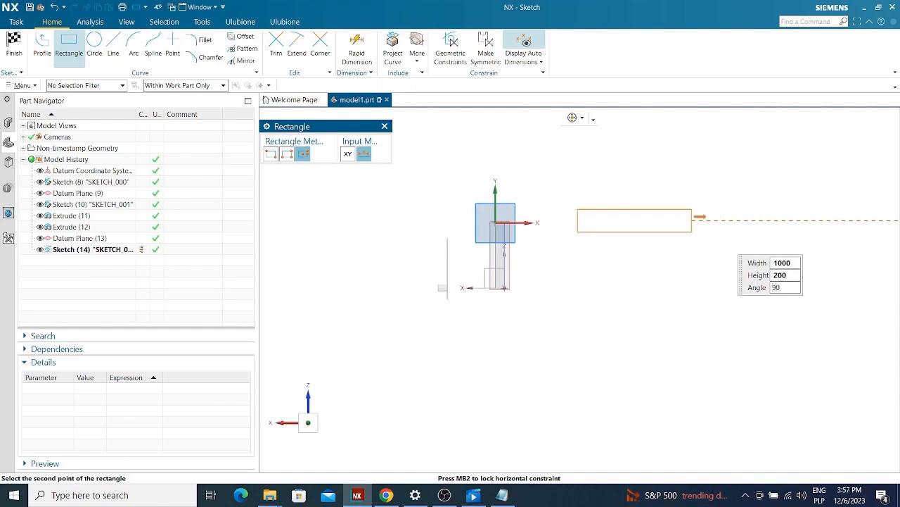
key("Tab")
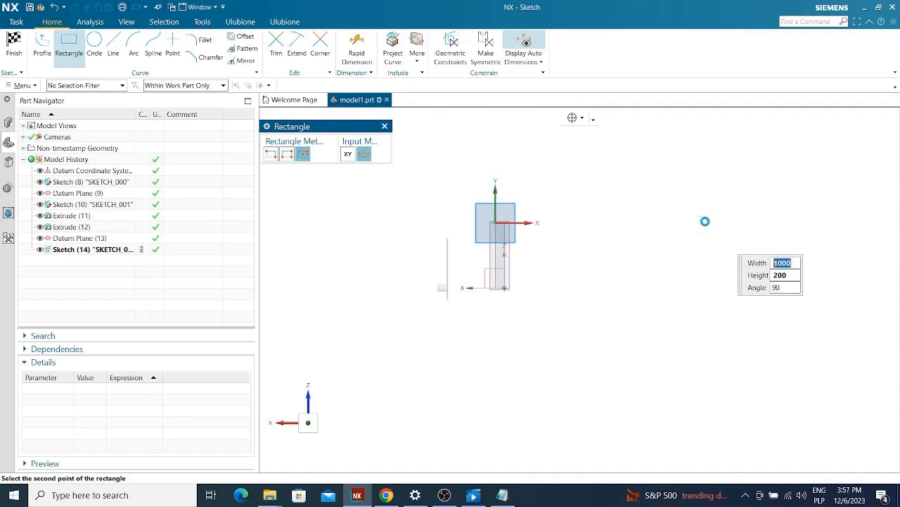
key("Return")
scroll(694, 227, "up", 3)
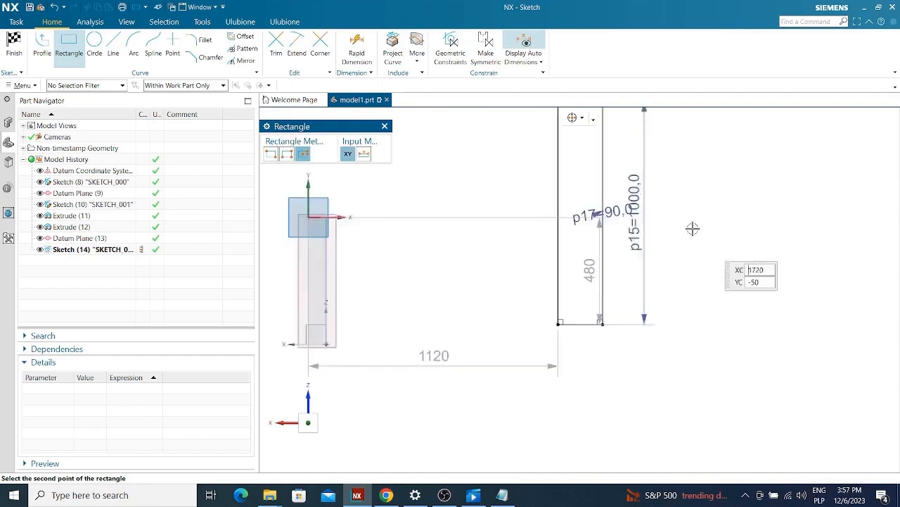
scroll(636, 270, "down", 4)
key("Escape")
- Move the rectangle's horizontal and vertical position dimensions clear of its outline
scroll(680, 241, "up", 4)
scroll(662, 247, "down", 4)
scroll(658, 242, "up", 2)
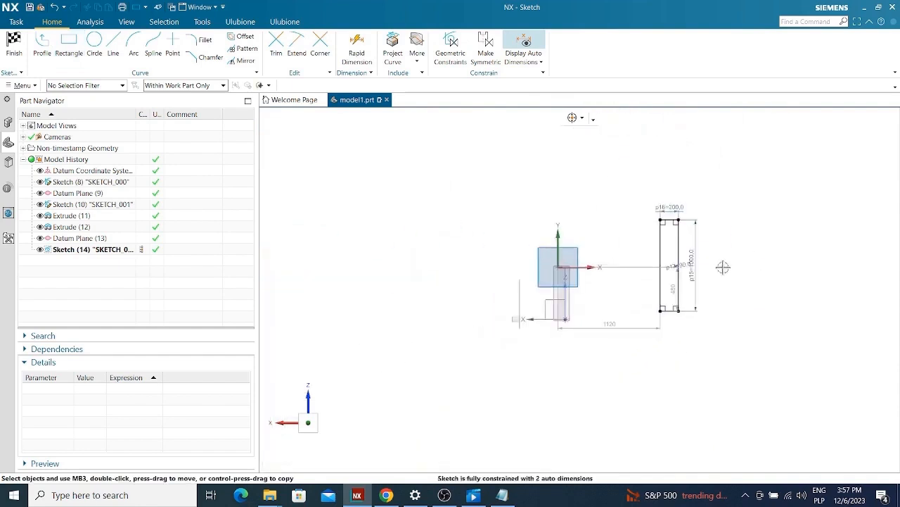
scroll(662, 193, "up", 3)
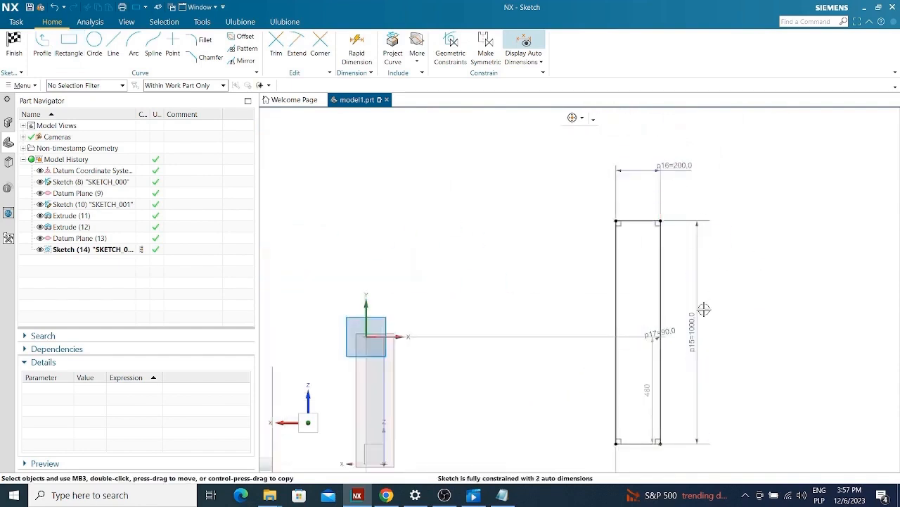
scroll(523, 227, "down", 3)
scroll(549, 288, "up", 3)
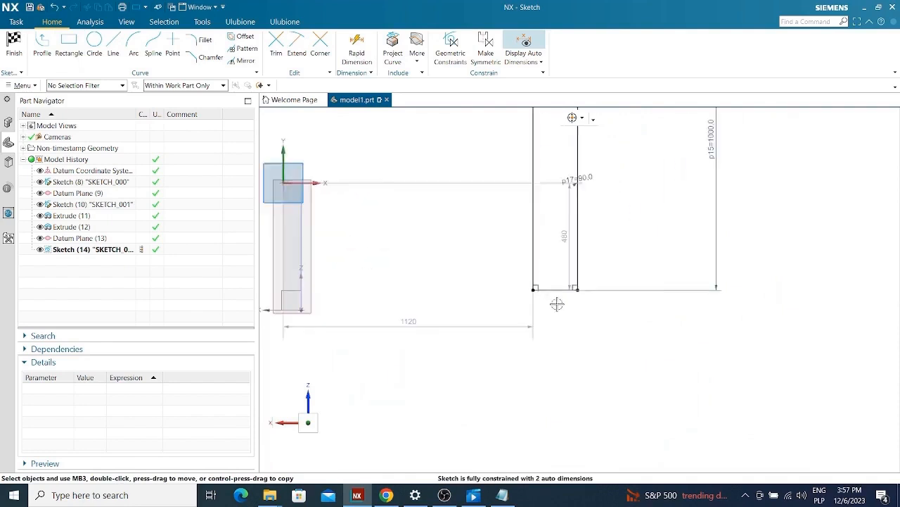
left_click_drag(422, 328, 457, 337)
mouse_move(398, 197)
left_mouse_down()
mouse_move(428, 237)
mouse_move(443, 141)
left_mouse_up()
scroll(586, 253, "down", 3)
scroll(629, 233, "up", 2)
scroll(612, 246, "down", 2)
scroll(612, 246, "up", 4)
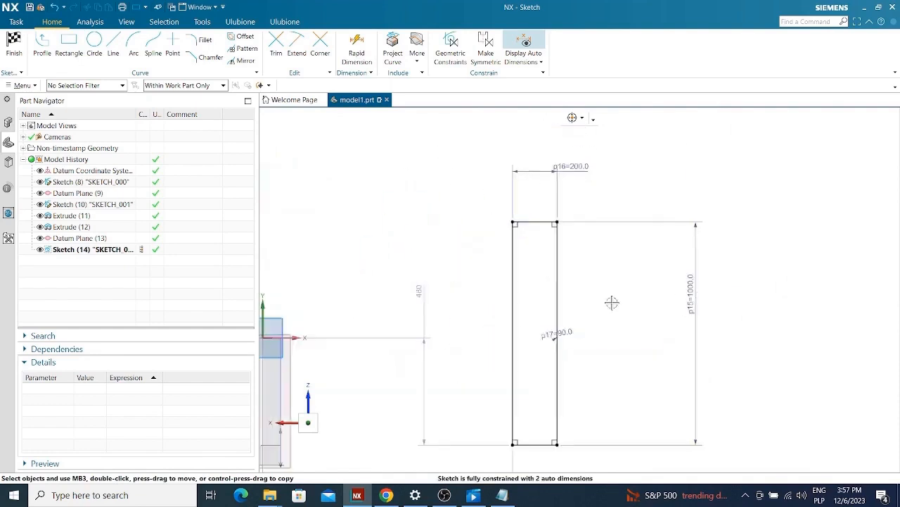
- Draw a three-point arc of about 180 mm radius from the rectangle's left long edge to its top edge, across the upper-left corner
left_click(135, 49)
left_click(290, 155)
left_click(273, 157)
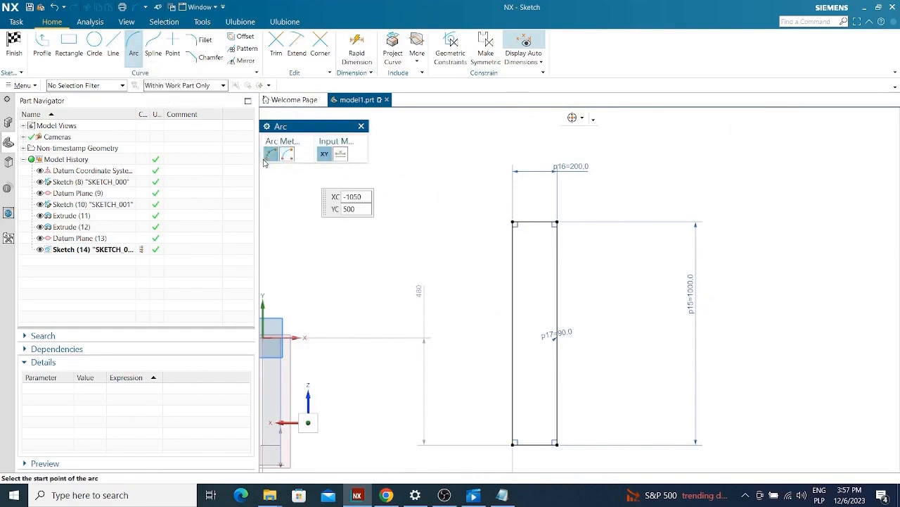
scroll(547, 235, "up", 3)
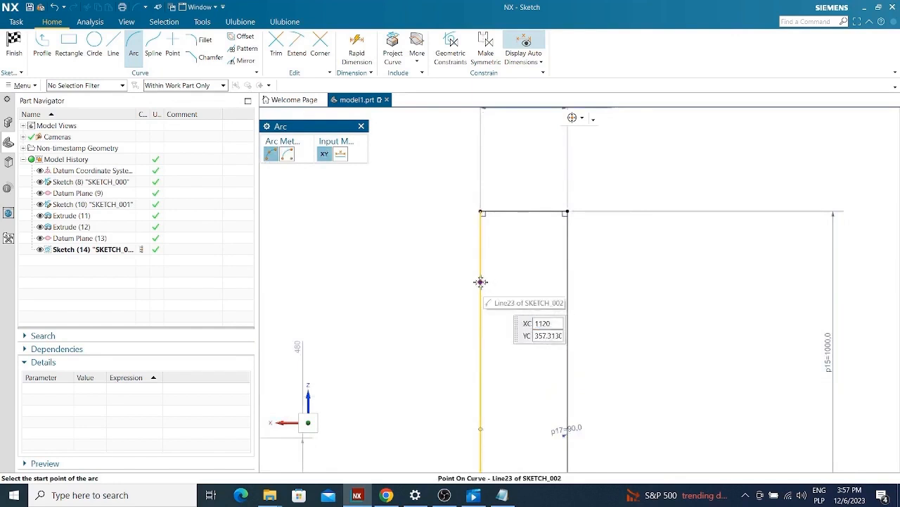
left_click(581, 119)
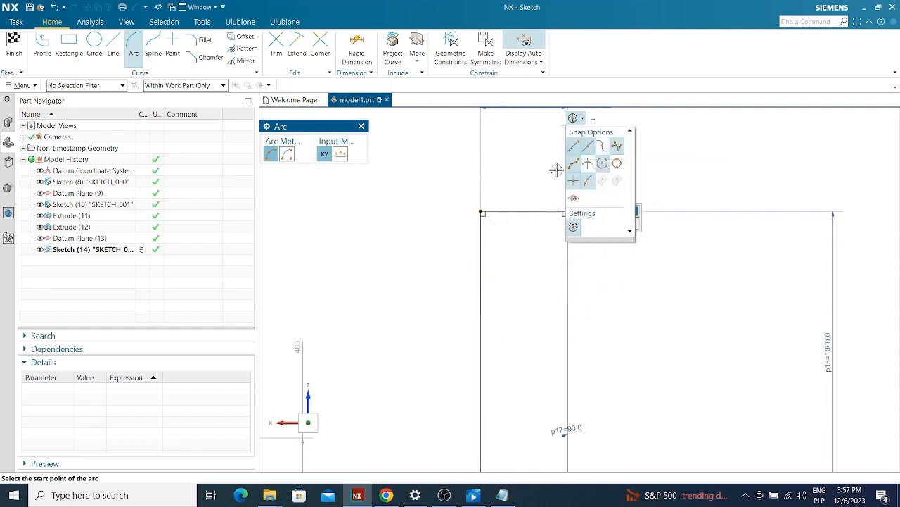
left_click(480, 285)
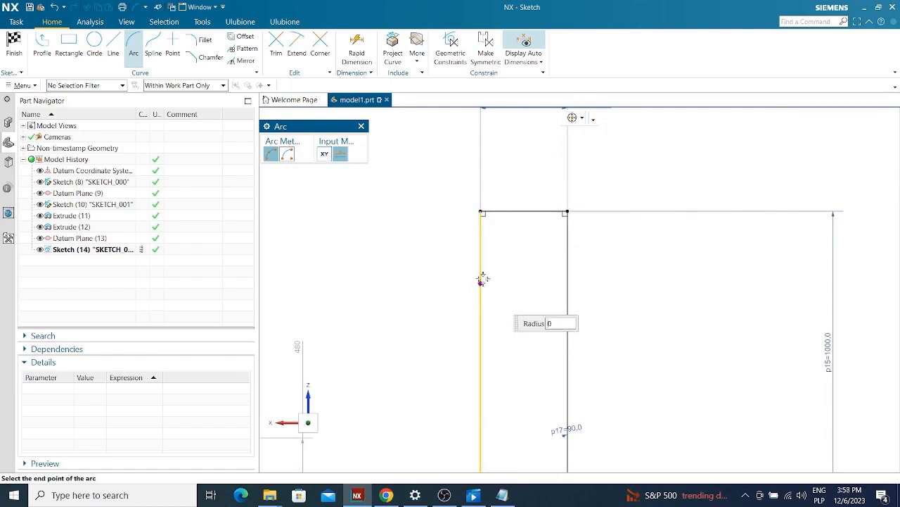
left_click(532, 211)
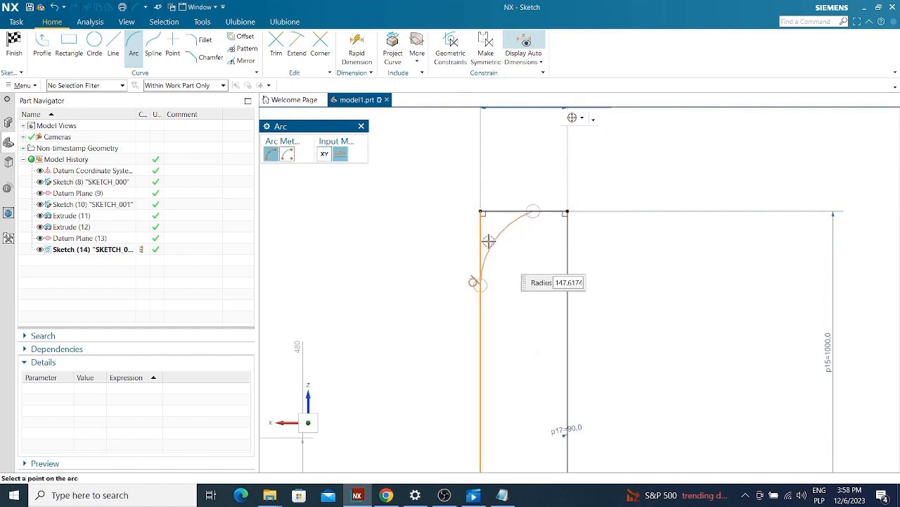
left_click(490, 240)
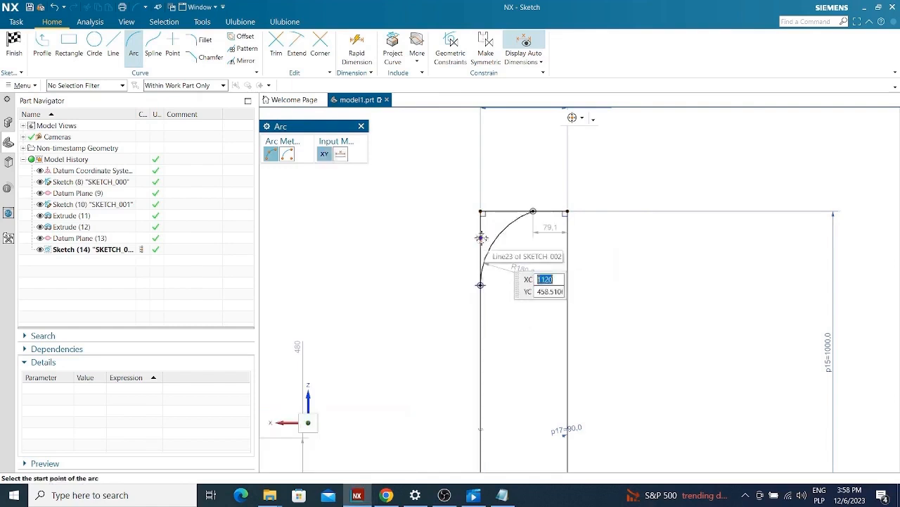
left_click(361, 126)
- Constrain the corner arc to be tangent to the rectangle's top edge
scroll(486, 221, "up", 2)
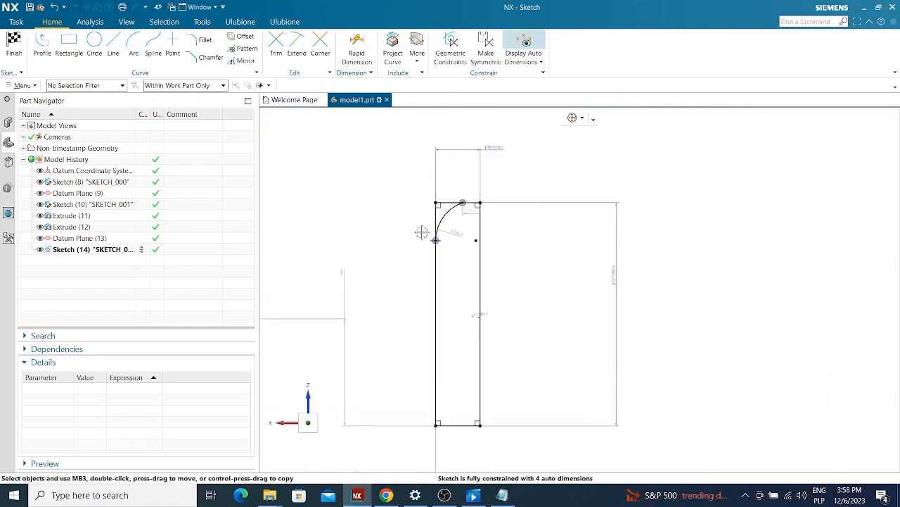
scroll(480, 238, "up", 5)
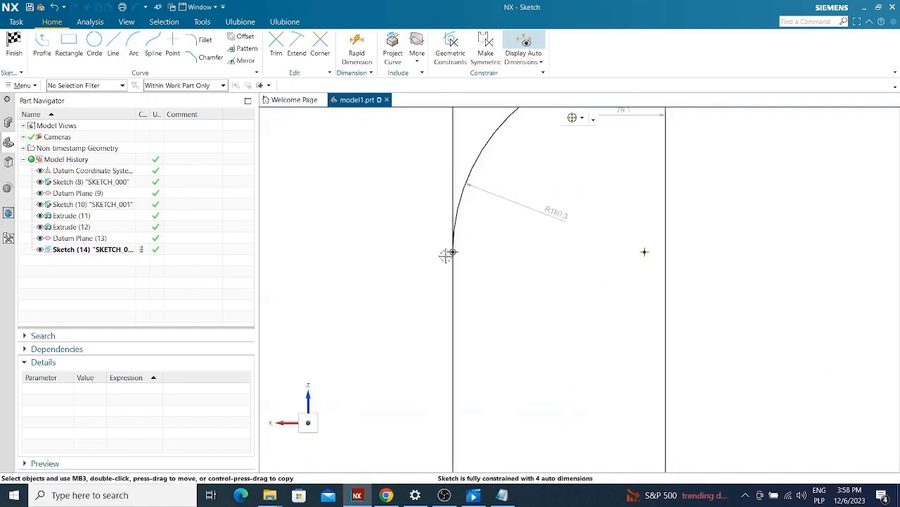
scroll(471, 245, "down", 6)
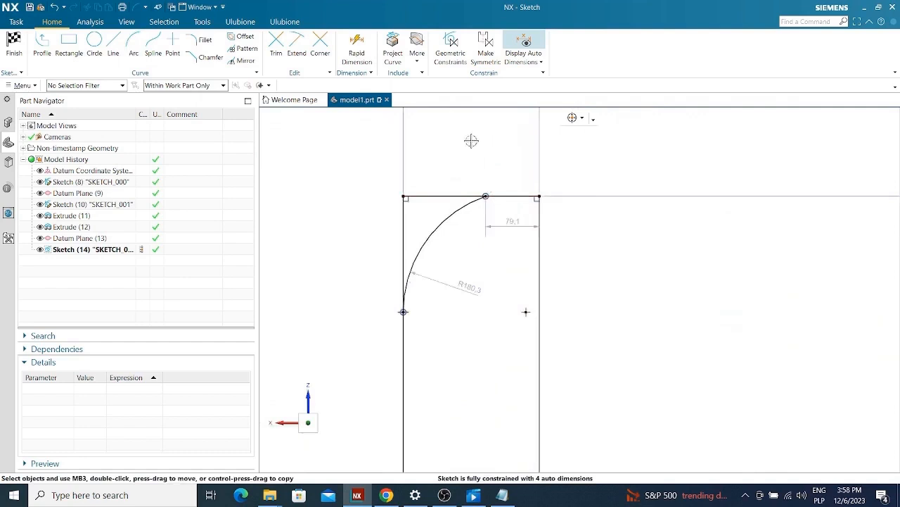
key("c")
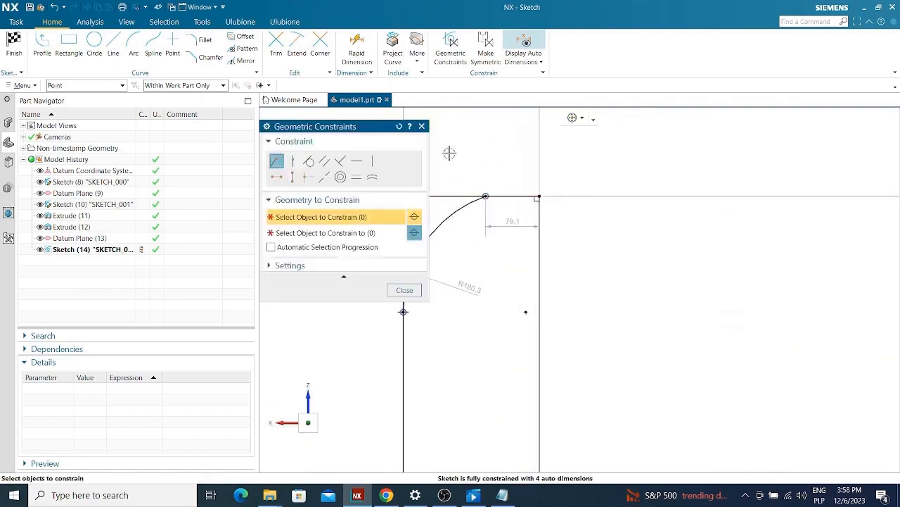
left_click(310, 162)
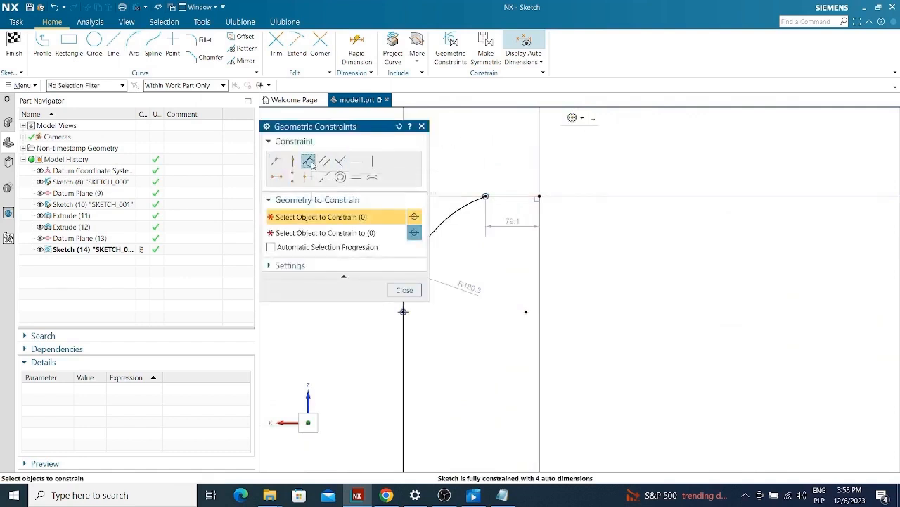
left_click(457, 210)
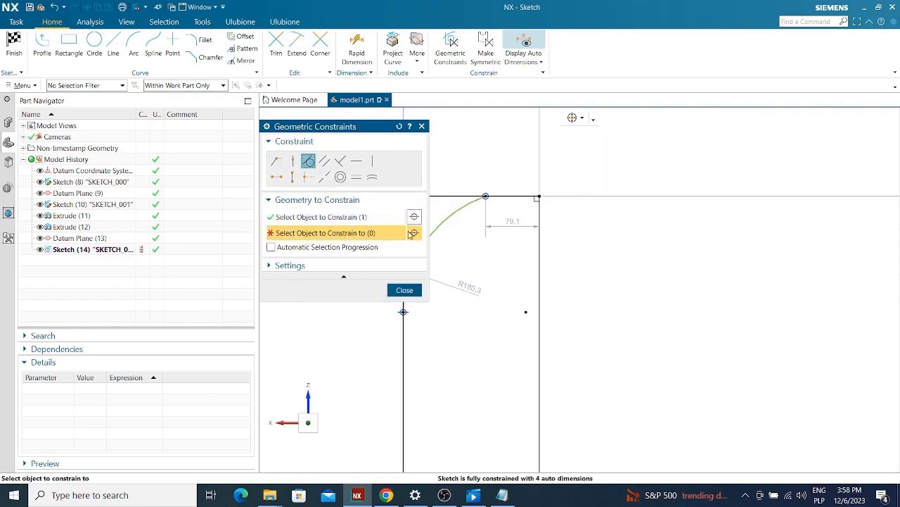
left_click(506, 198)
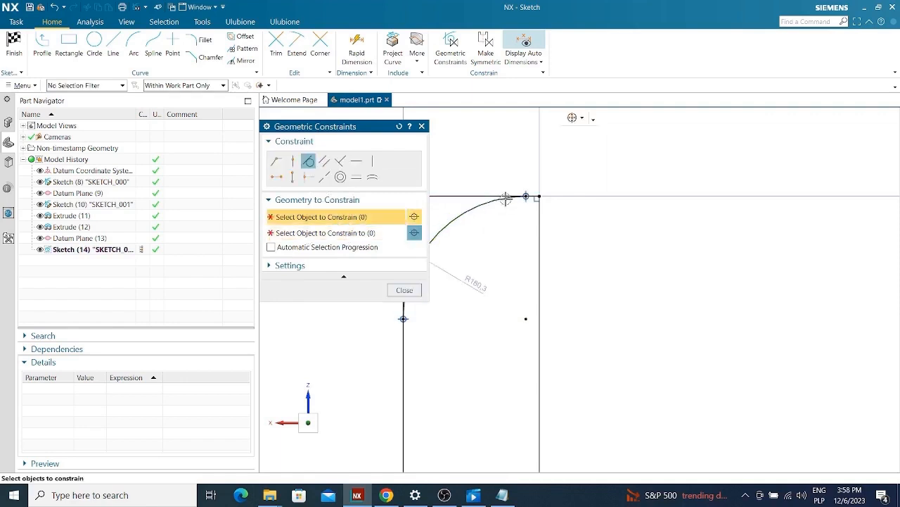
left_click(404, 290)
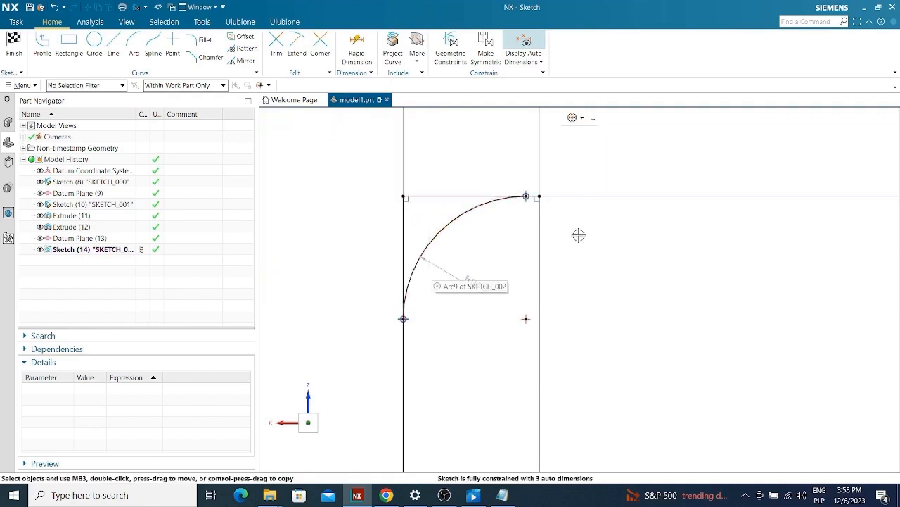
- Set the corner arc's radius to 150 mm
scroll(464, 173, "down", 1)
scroll(534, 267, "up", 2)
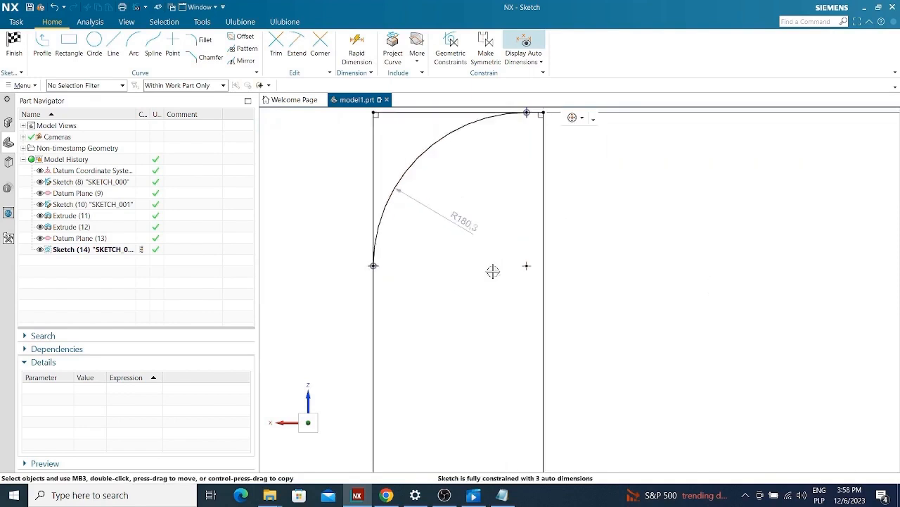
double_click(458, 215)
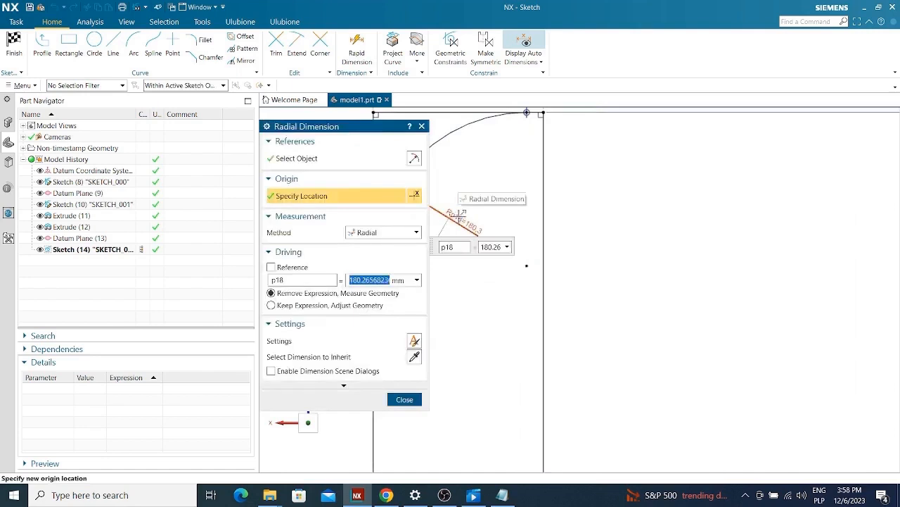
type("150")
key("Return")
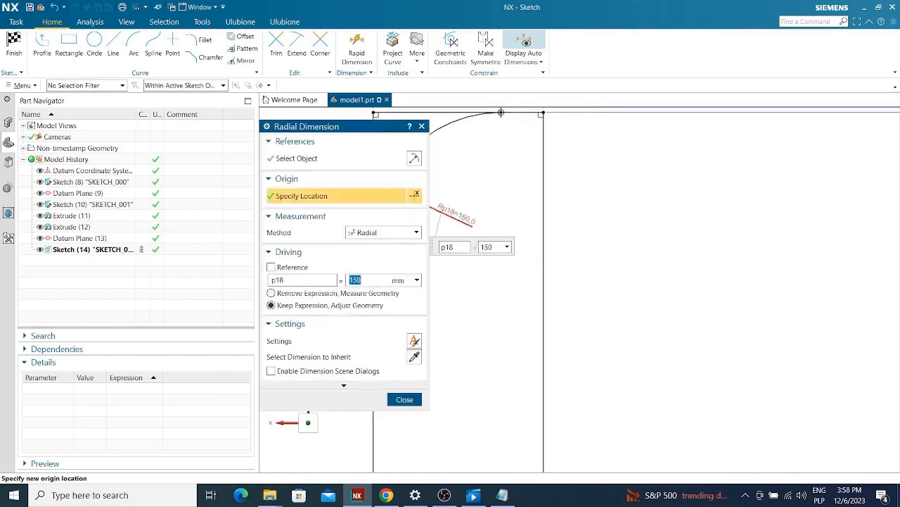
left_click(405, 399)
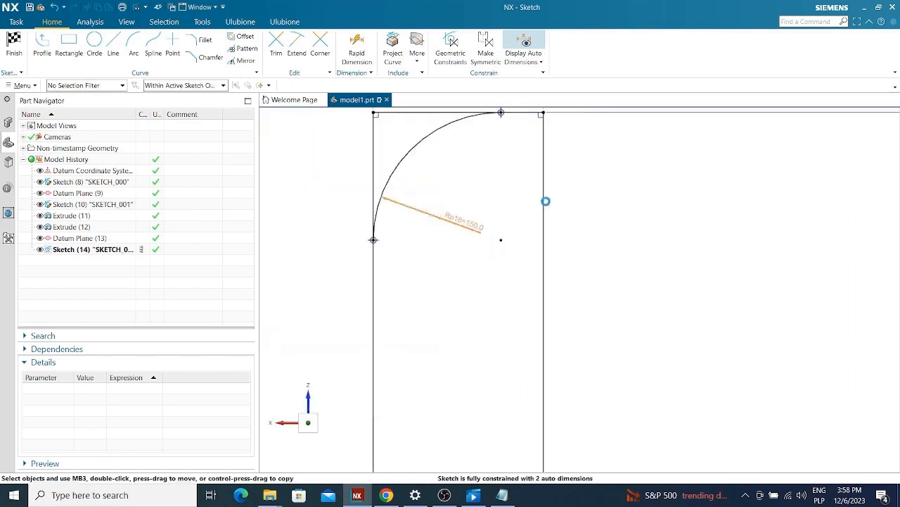
- Trim away the parts of the rectangle's top and left edges that extend past the arc at the upper-left corner
scroll(563, 207, "down", 5)
scroll(563, 207, "up", 3)
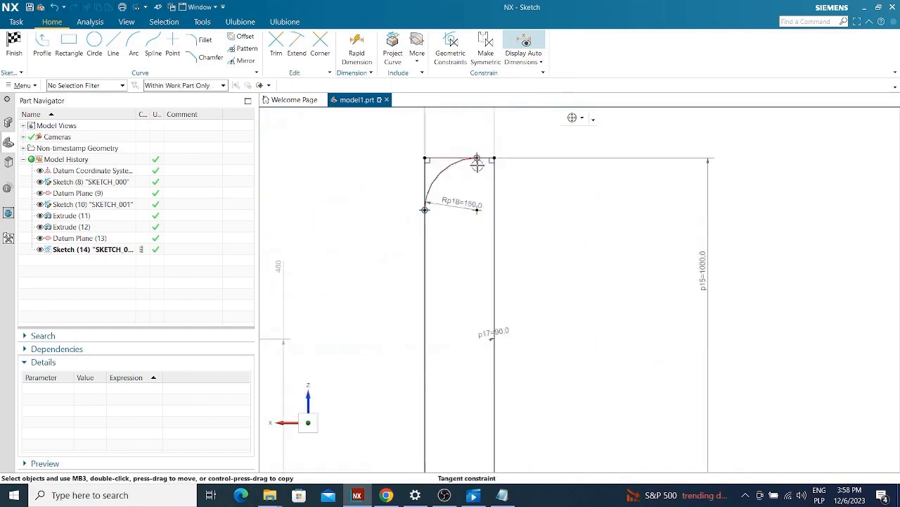
left_click(276, 46)
scroll(502, 127, "up", 2)
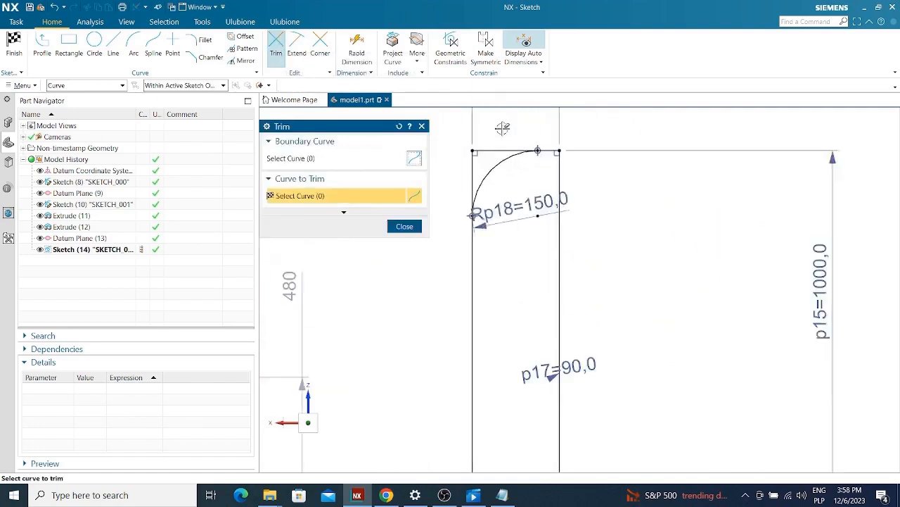
left_click(458, 184)
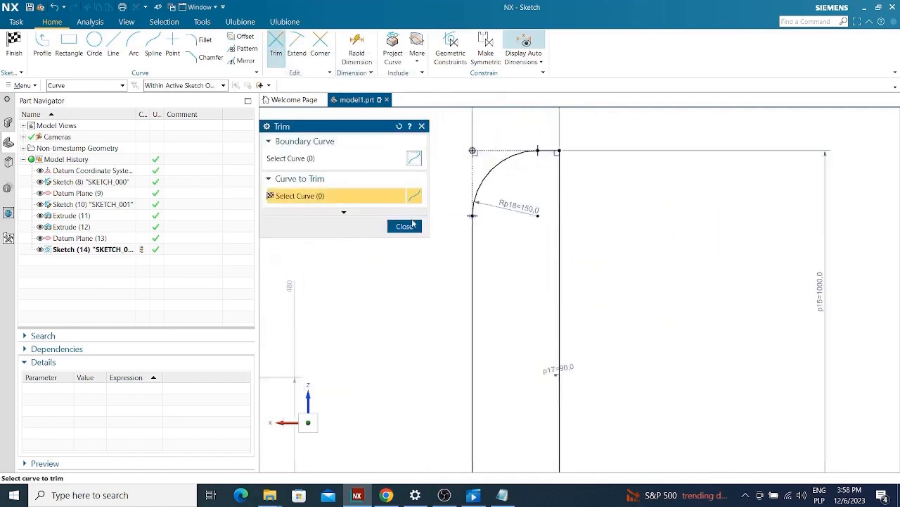
left_click(404, 225)
scroll(422, 214, "down", 3)
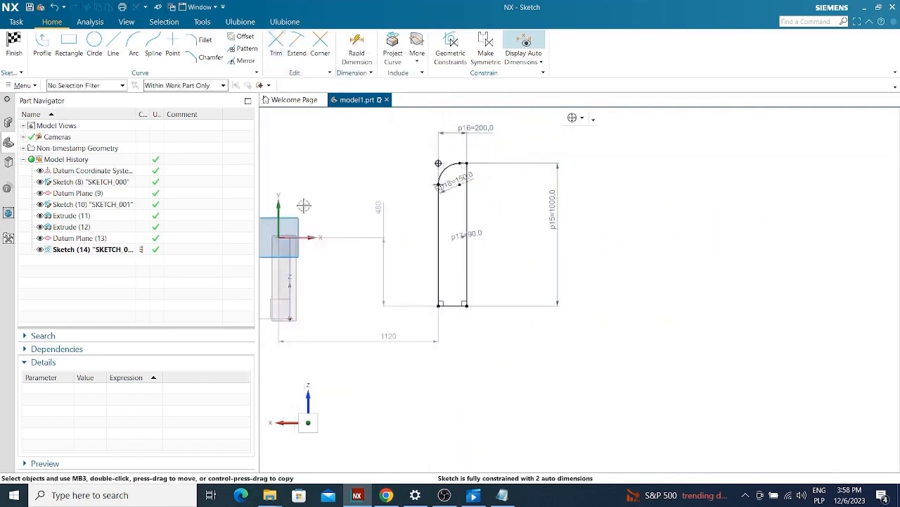
- Constrain the profile's lower-left corner to lie on the sketch's vertical axis with a Point on Curve constraint
scroll(614, 219, "down", 2)
scroll(517, 197, "up", 2)
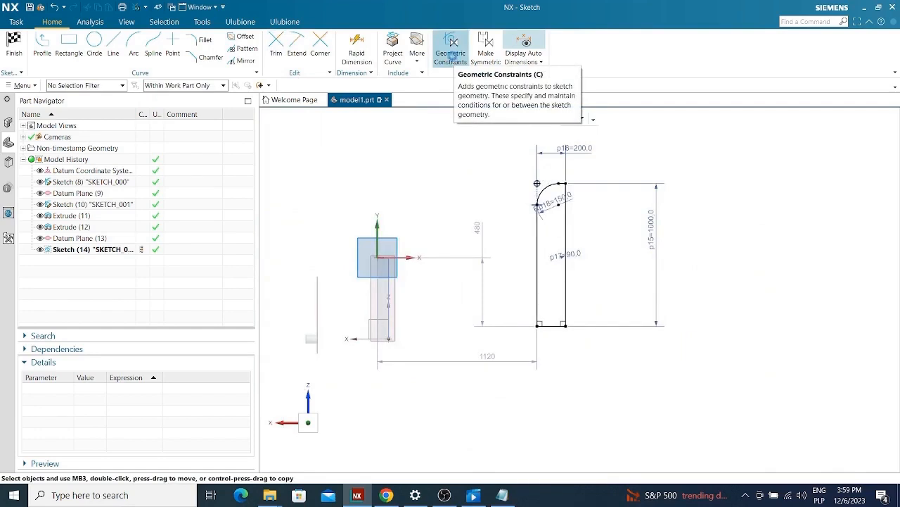
left_click(452, 58)
scroll(603, 239, "down", 2)
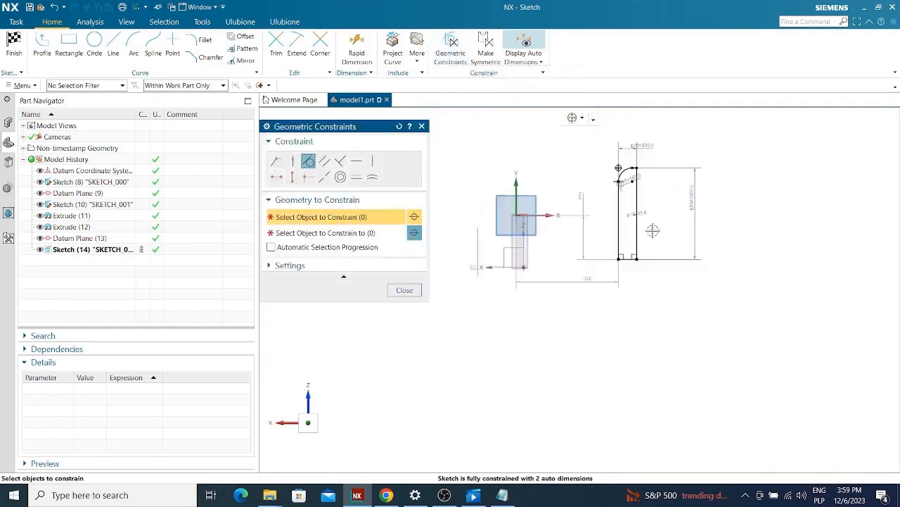
scroll(654, 232, "up", 2)
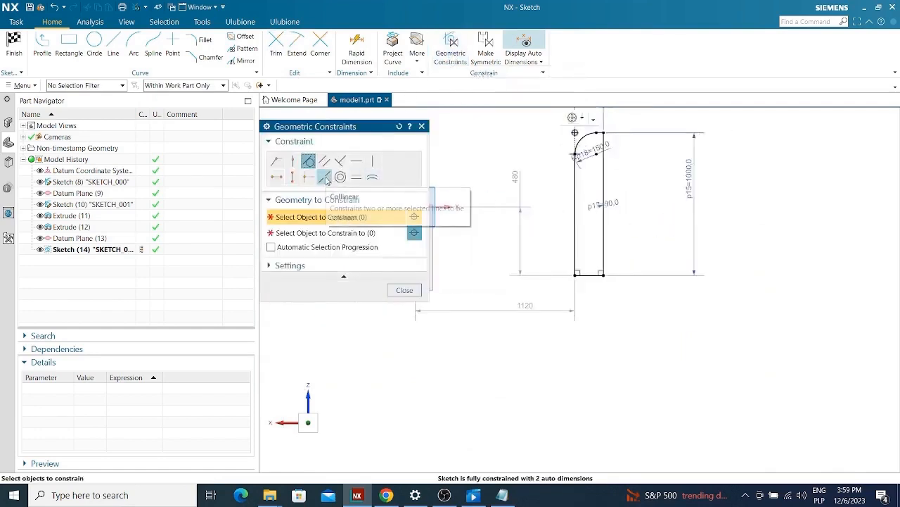
scroll(676, 197, "down", 1)
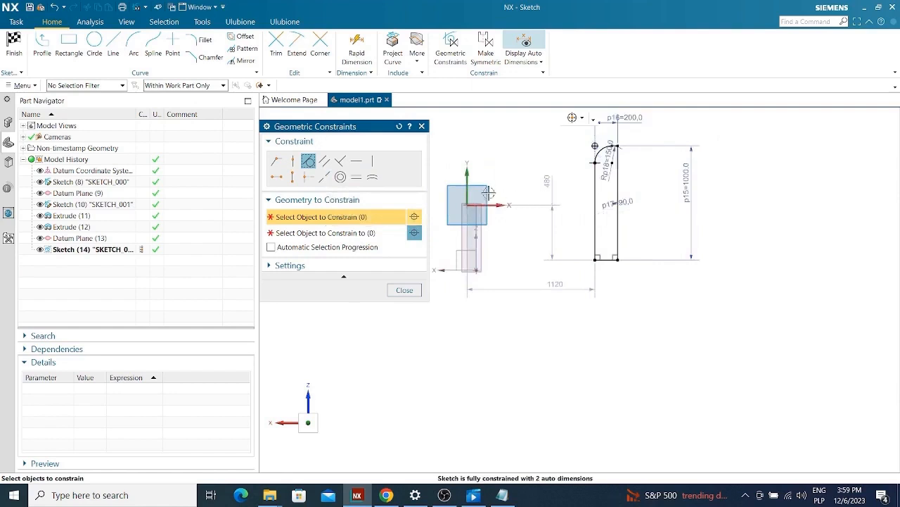
left_click(292, 162)
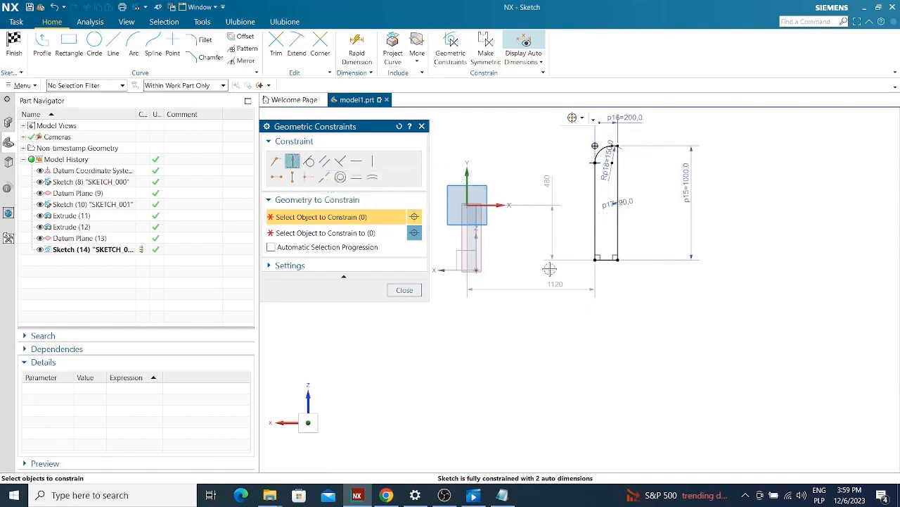
left_click(595, 259)
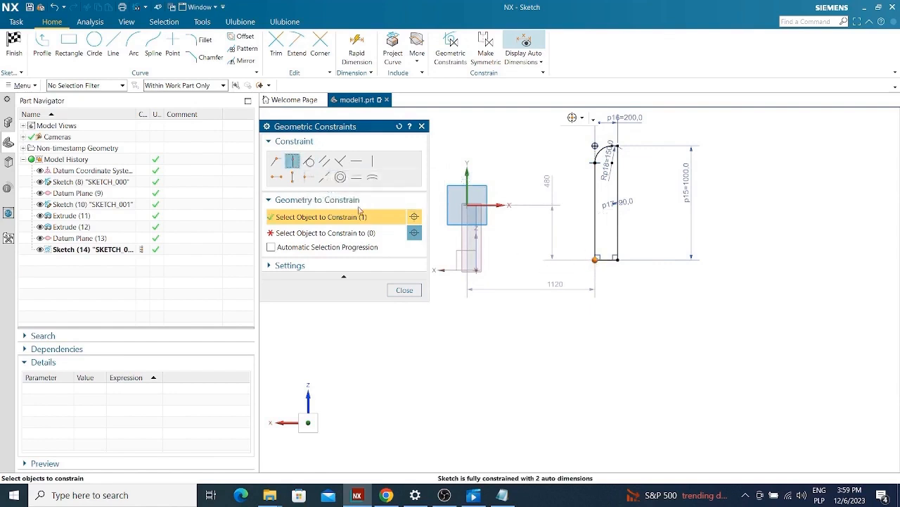
left_click(301, 237)
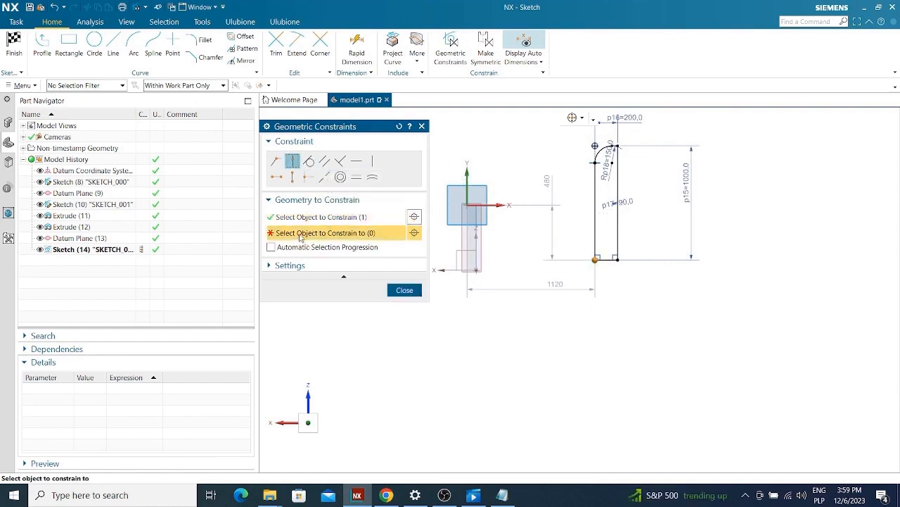
left_click(466, 169)
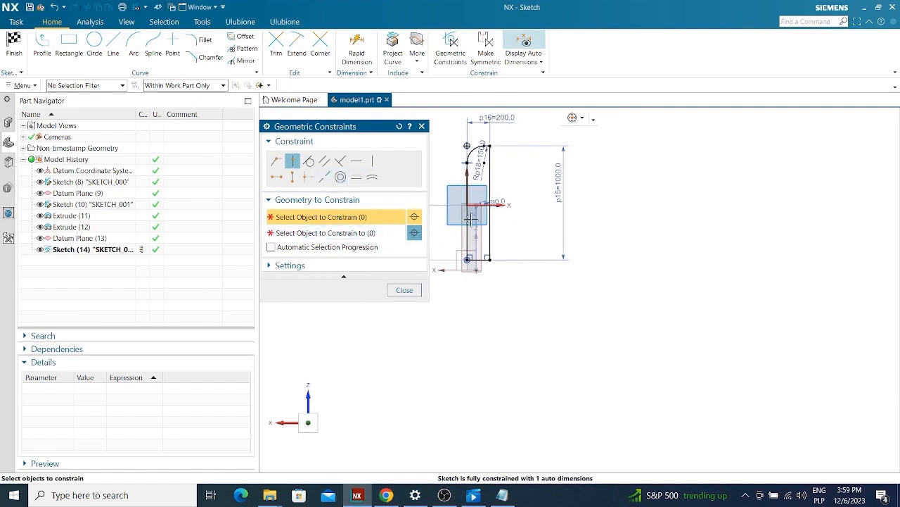
- Constrain the profile's lower-left corner to lie on the horizontal axis as well, and finish the sketch
scroll(486, 214, "up", 2)
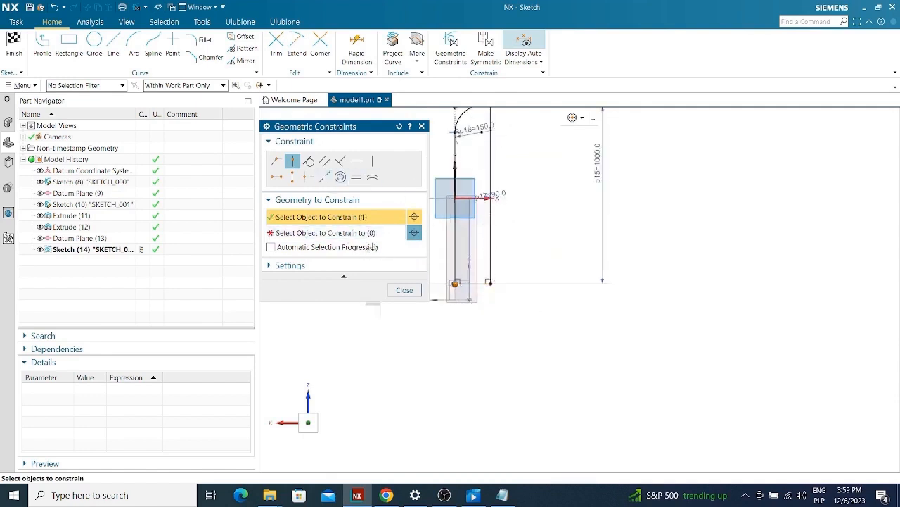
left_click(456, 283)
left_click(473, 200)
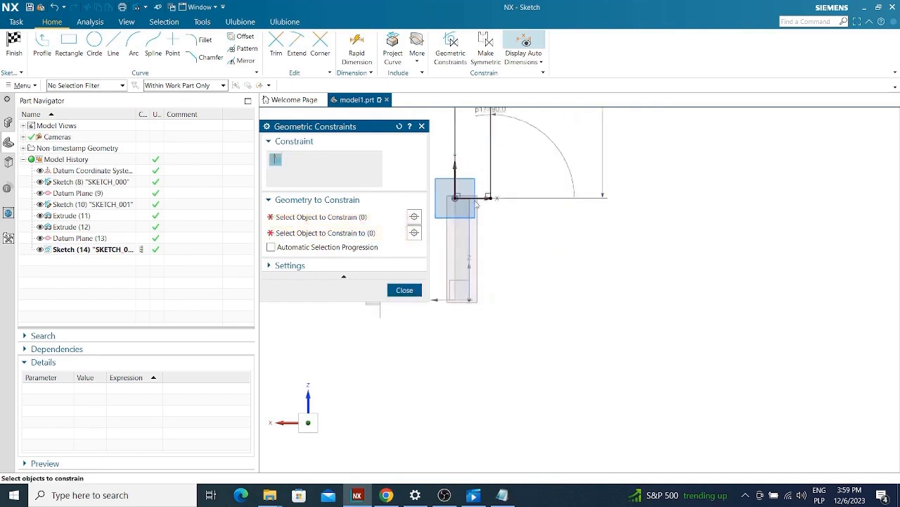
scroll(575, 265, "down", 2)
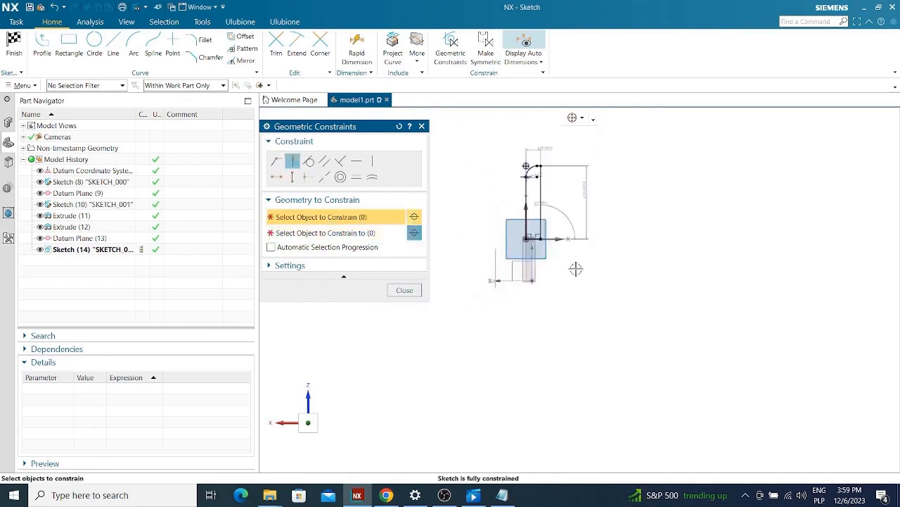
left_click(404, 290)
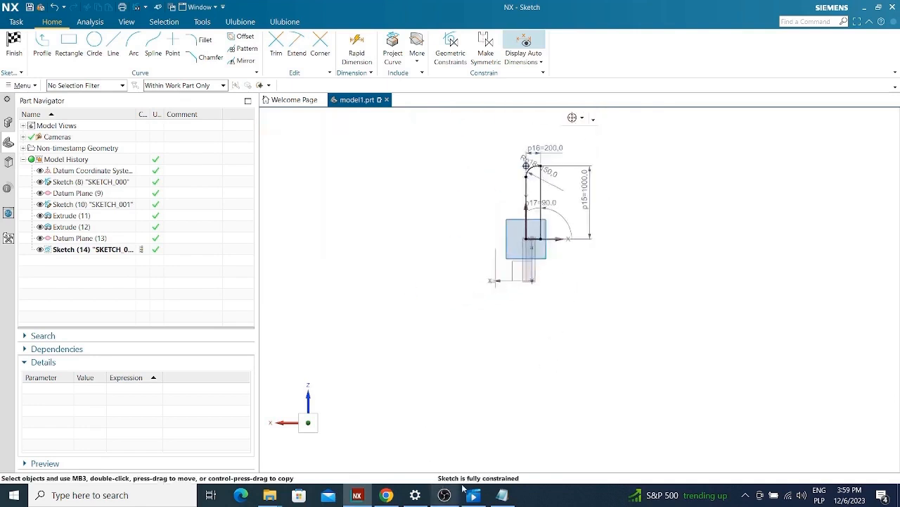
mouse_move(566, 321)
middle_mouse_down()
mouse_move(595, 317)
mouse_move(582, 318)
middle_mouse_up()
left_click(14, 43)
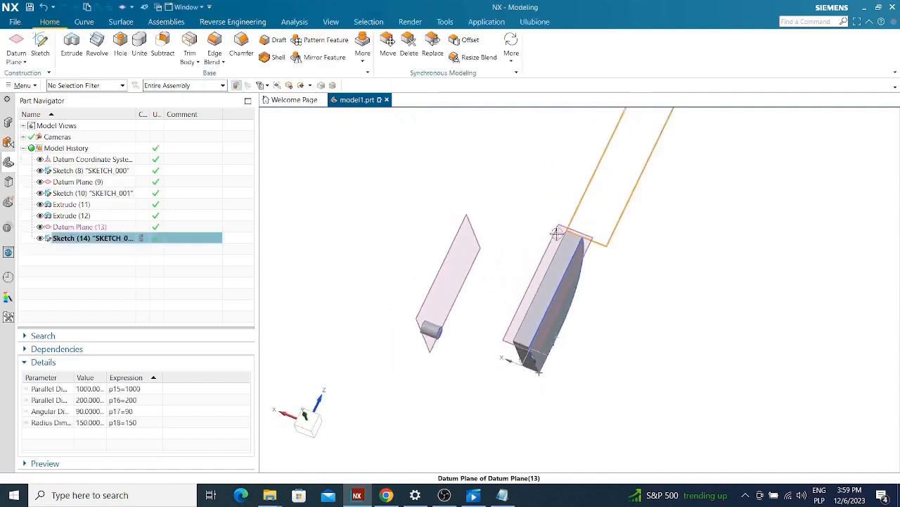
- Set the corner arc's radius to 180 mm through the parameters of the latest sketch, without reopening it
left_click(85, 159)
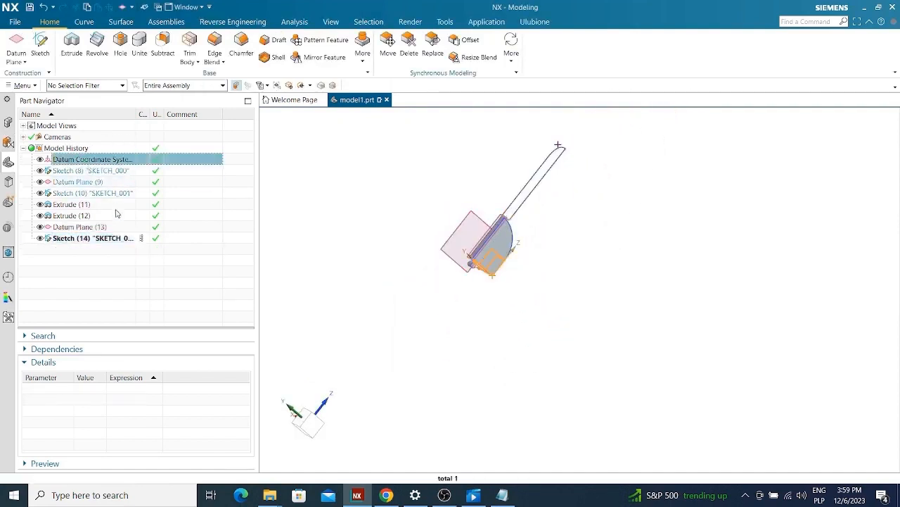
left_click(95, 239)
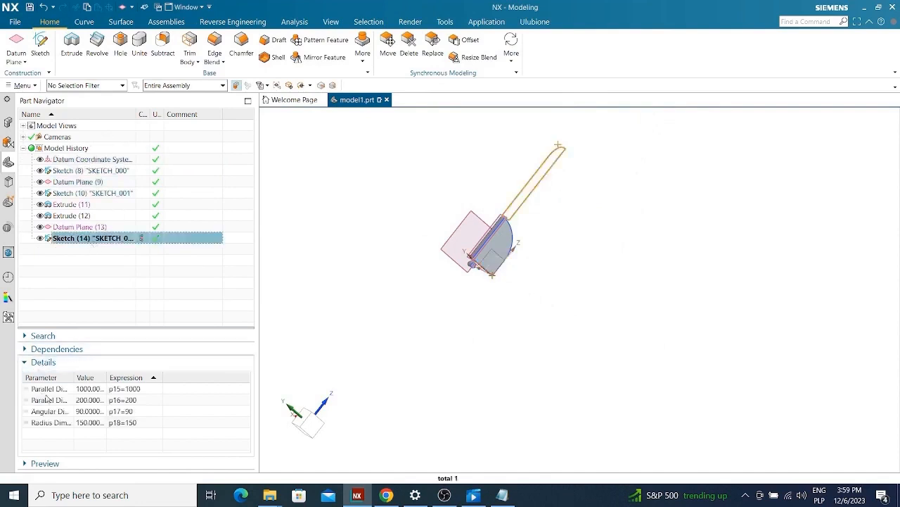
double_click(129, 424)
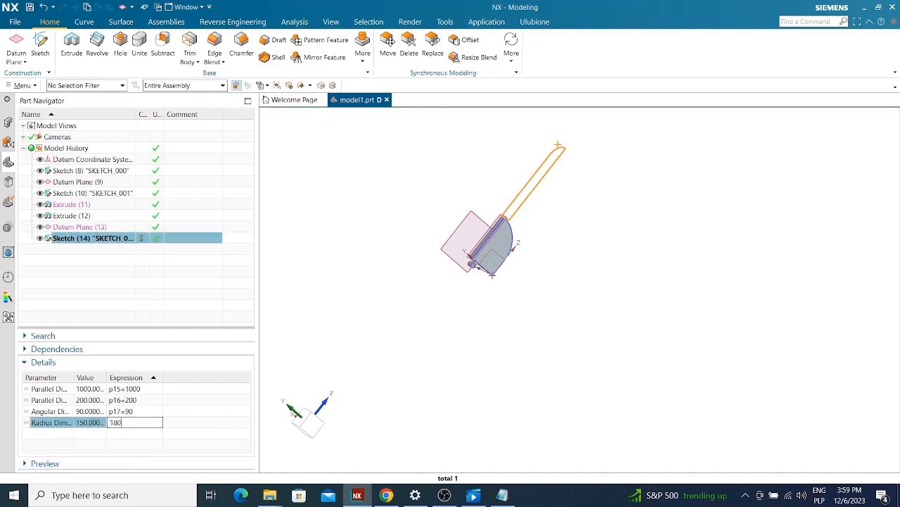
key("Return")
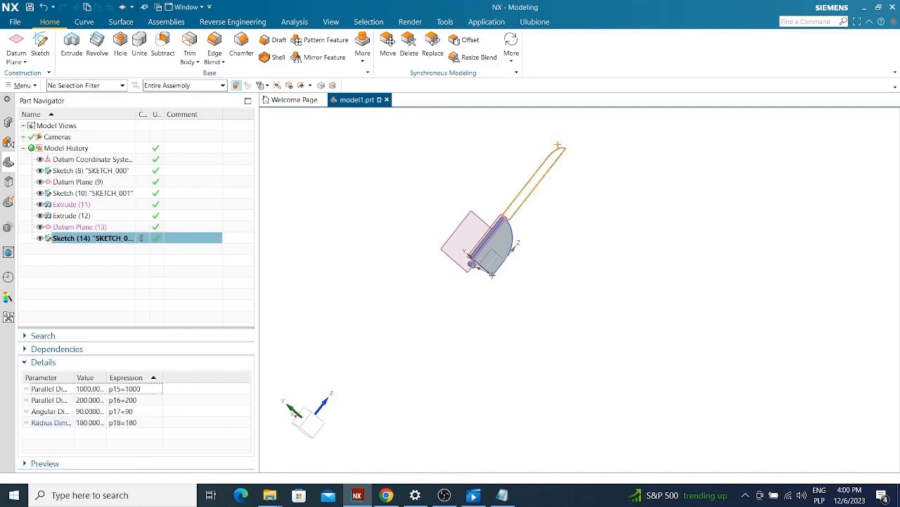
left_click(359, 271)
mouse_move(367, 265)
middle_mouse_down()
mouse_move(432, 256)
mouse_move(482, 286)
mouse_move(466, 289)
mouse_move(514, 254)
mouse_move(553, 276)
mouse_move(525, 286)
mouse_move(527, 298)
mouse_move(527, 289)
middle_mouse_up()
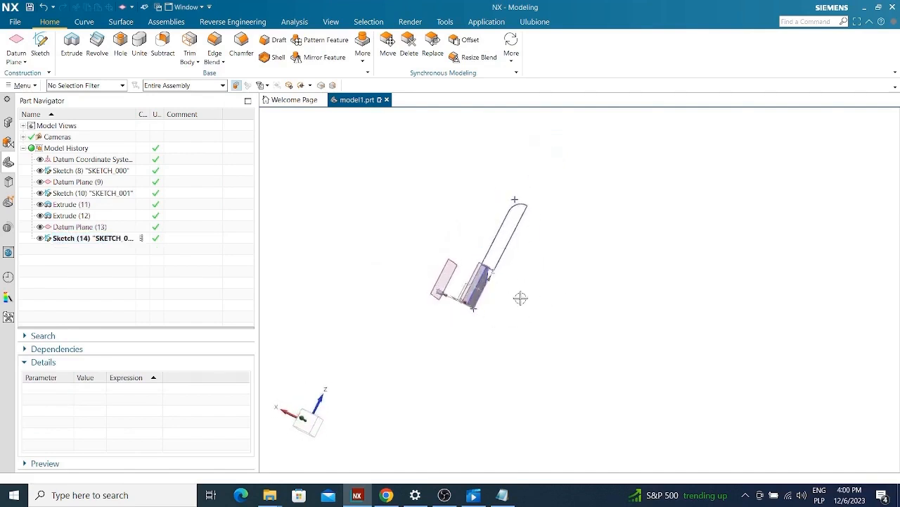